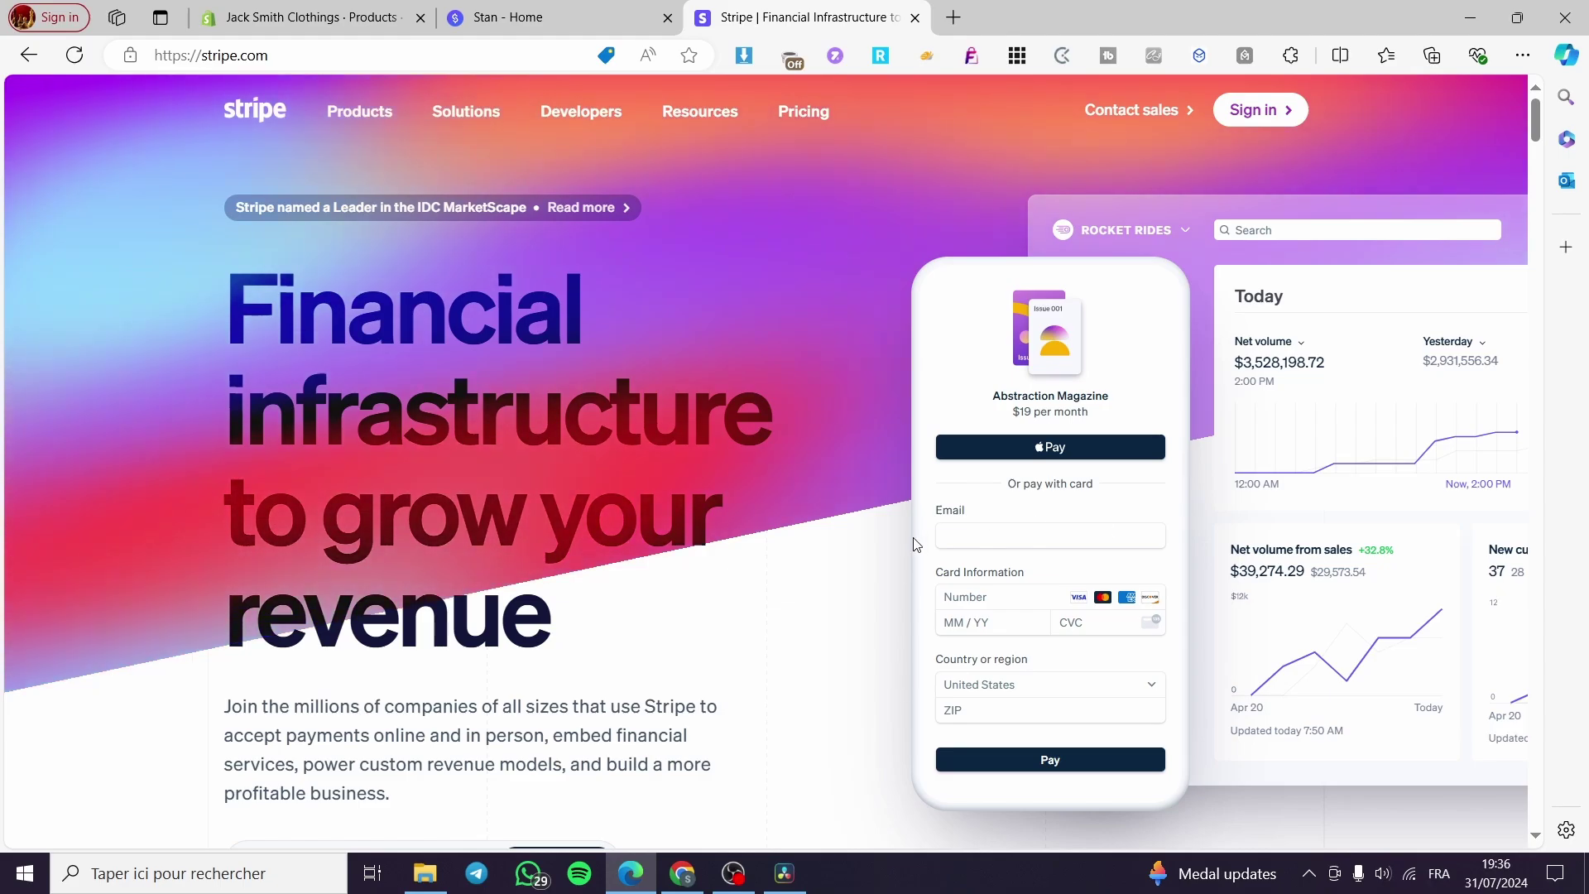
left_click(473, 13)
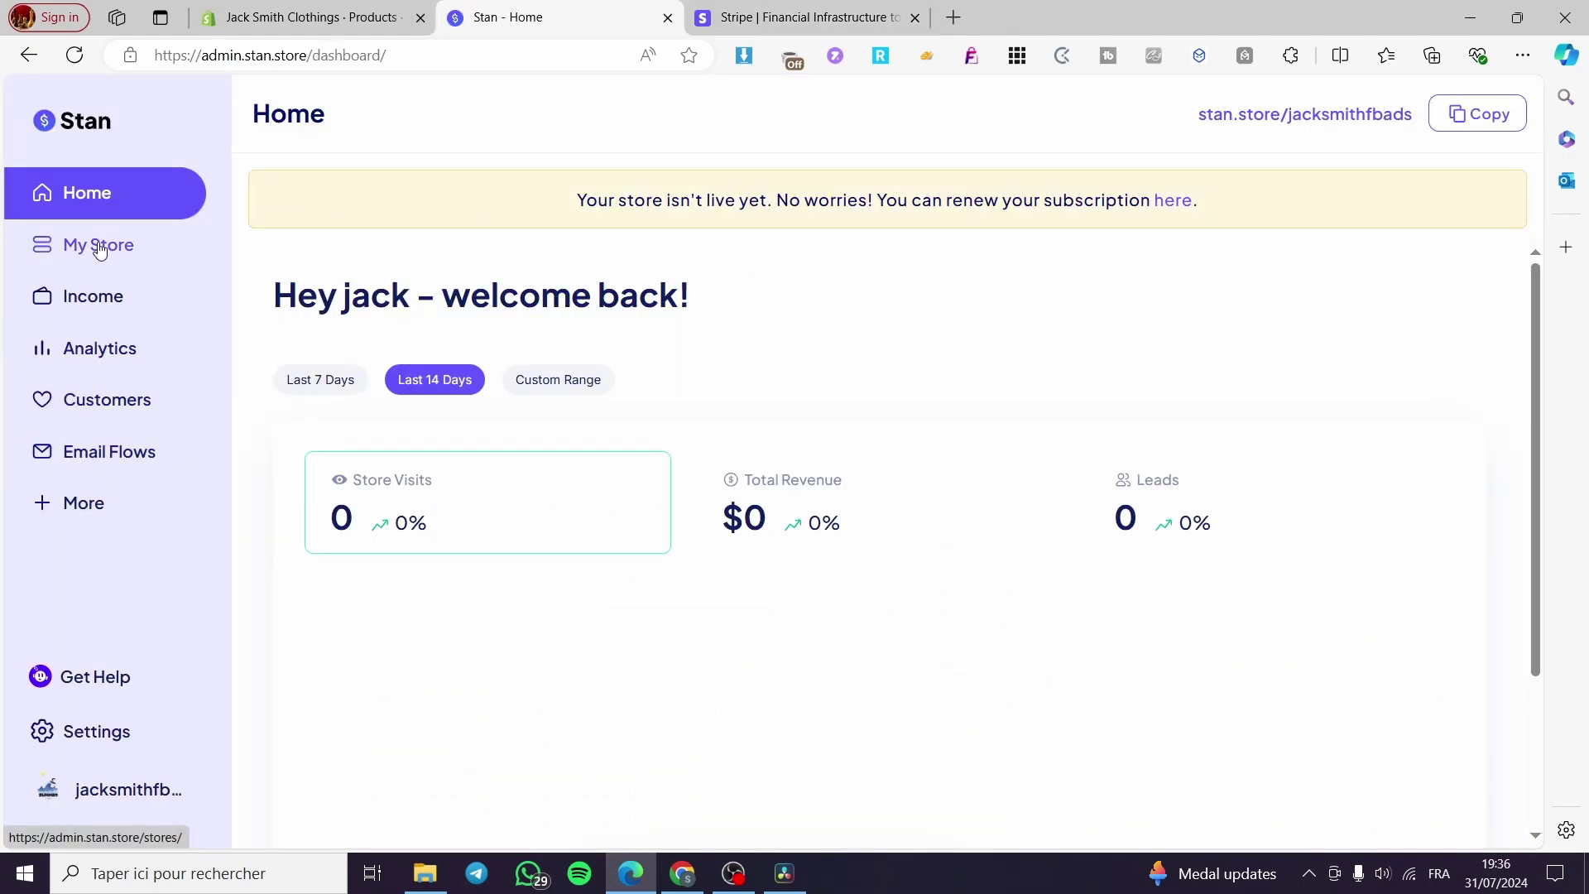
left_click(794, 18)
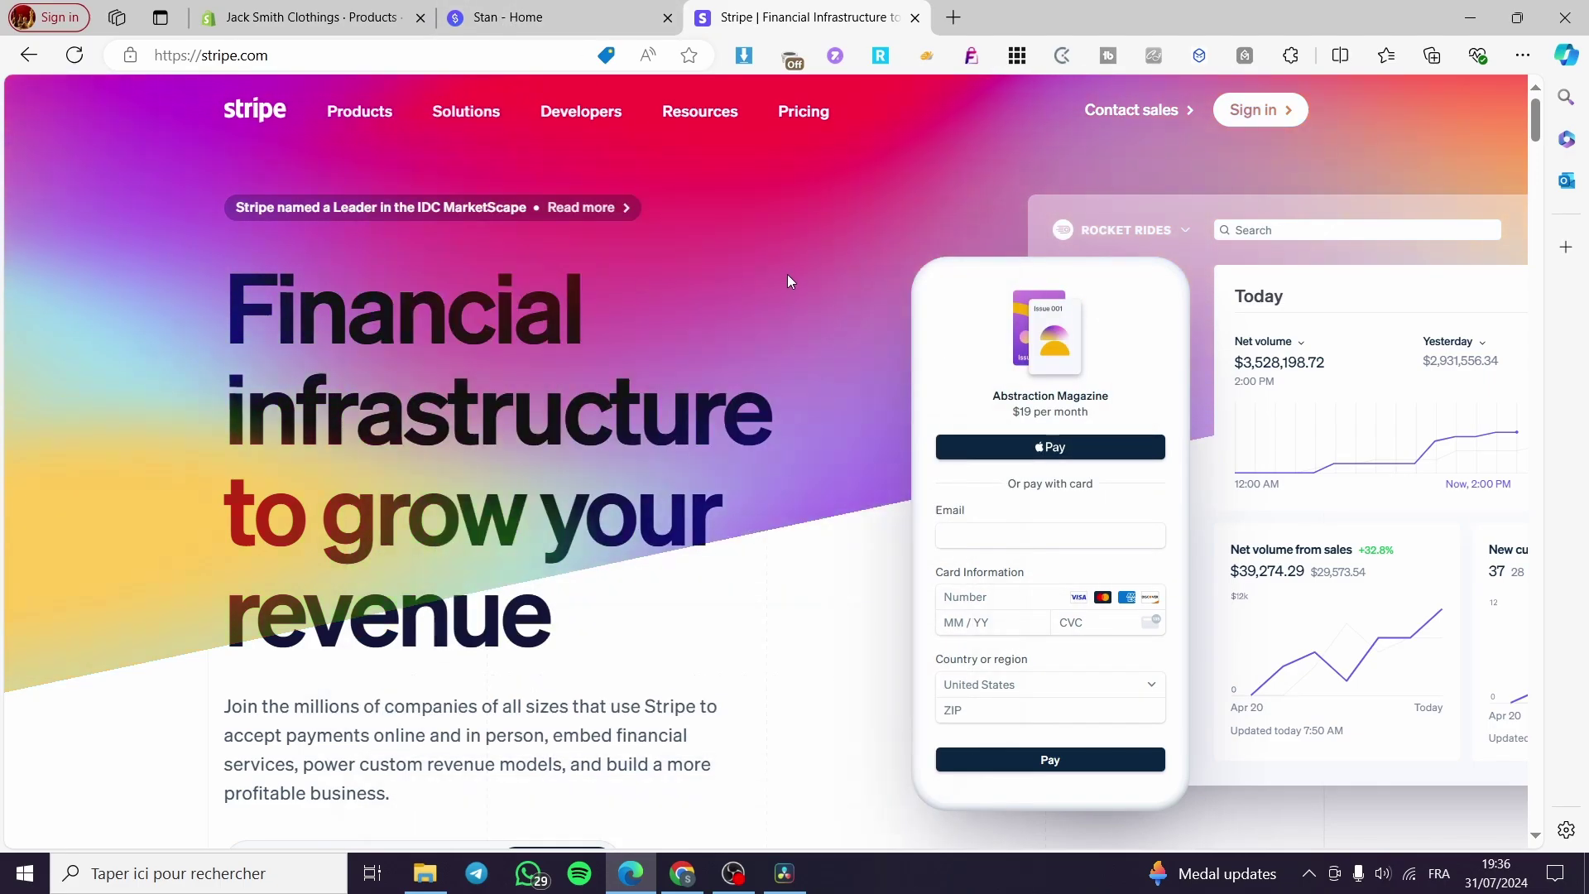
left_click(546, 10)
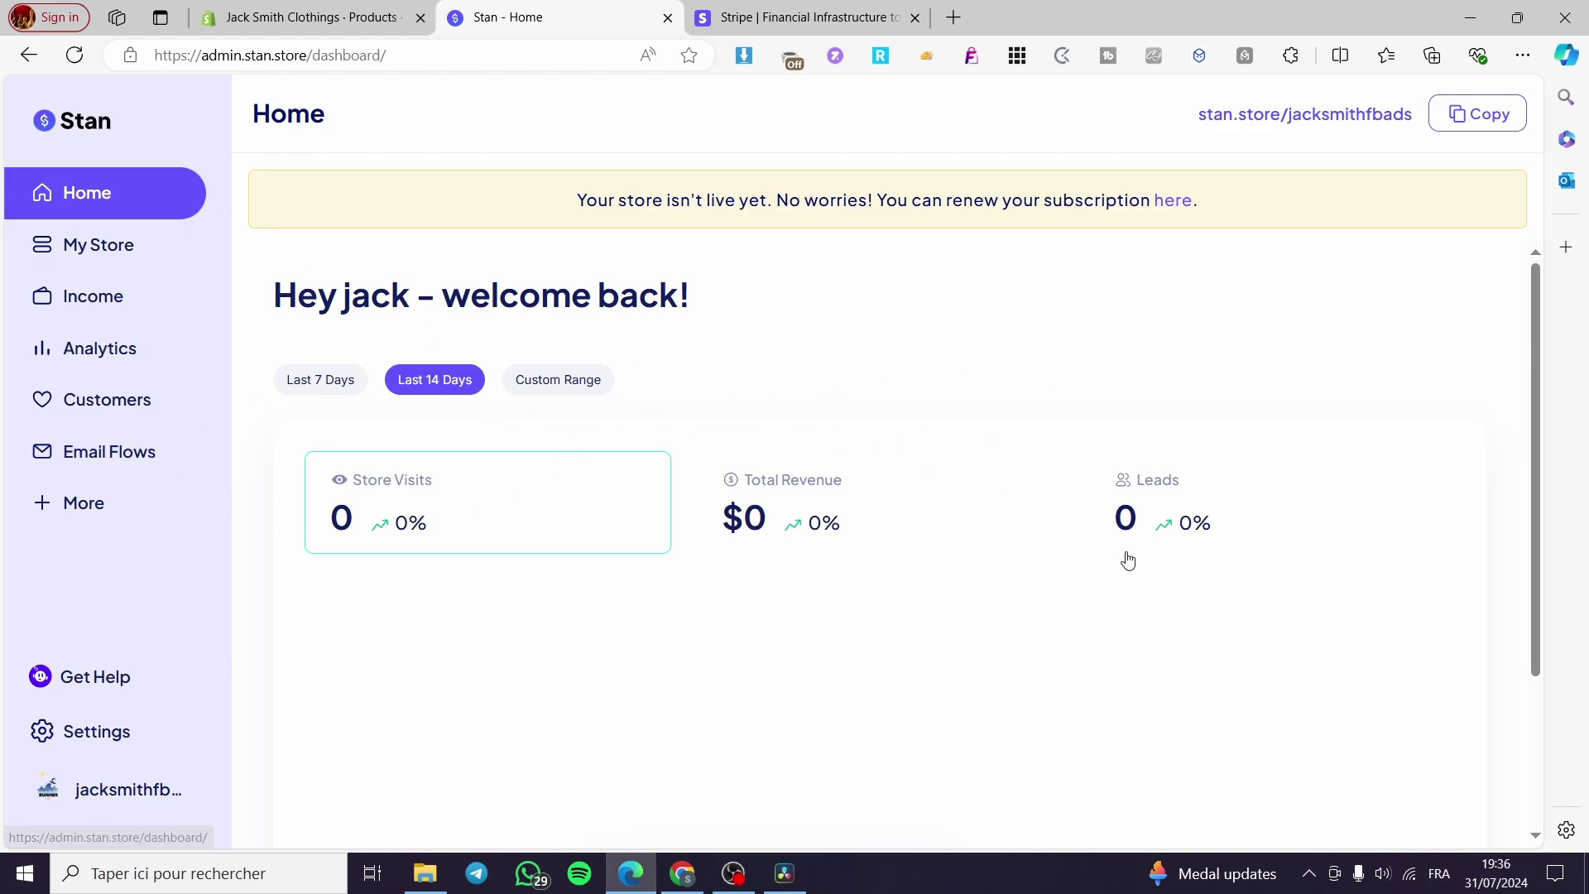
left_click(836, 27)
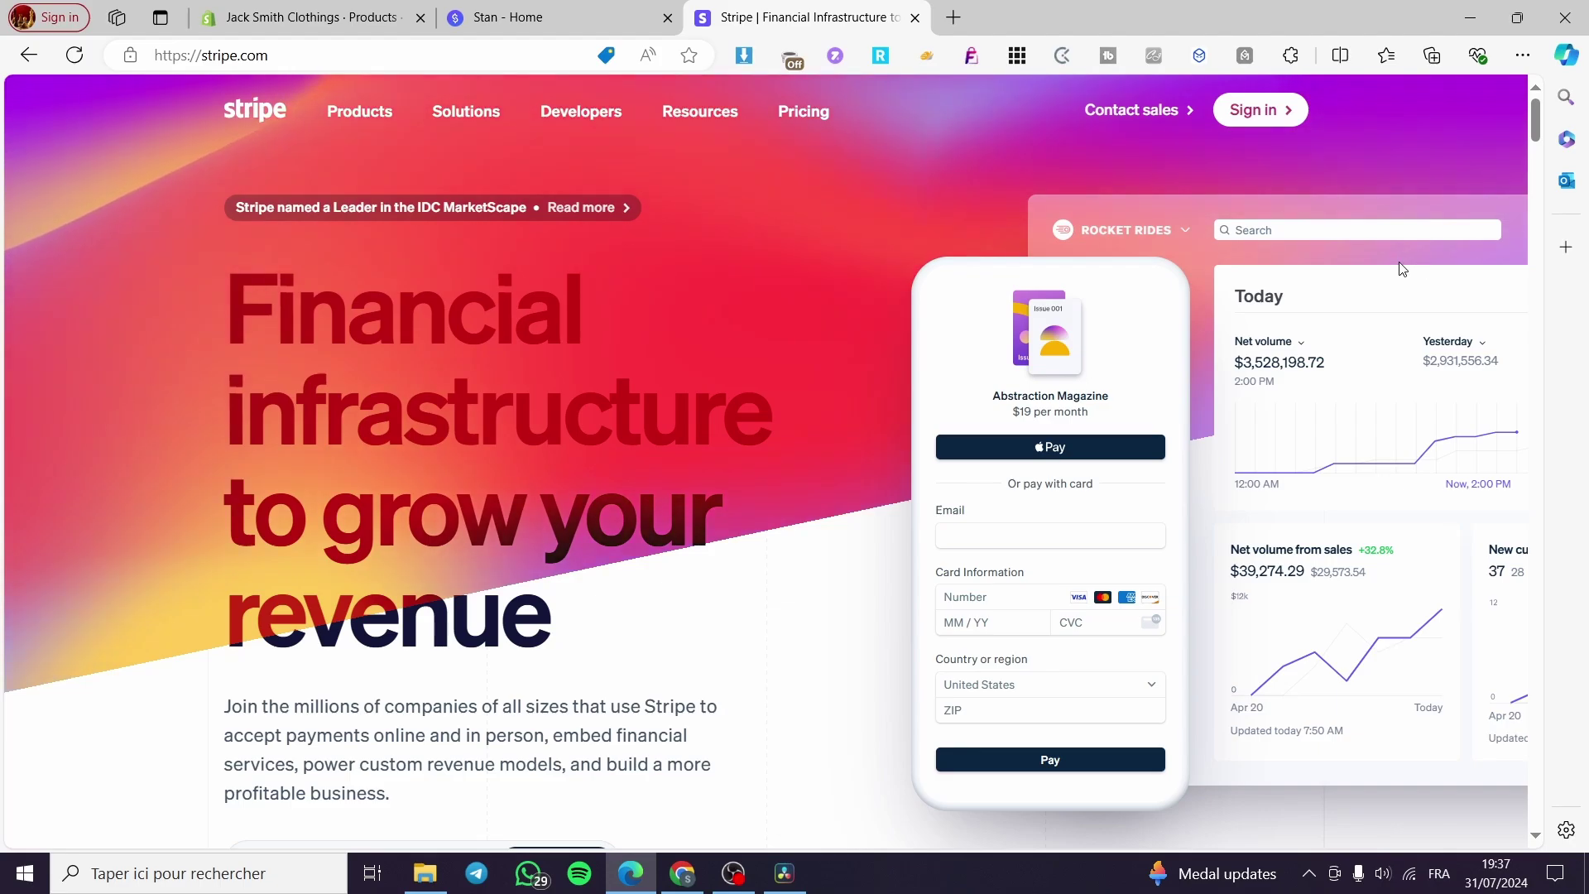
- Sign in to the Stripe account and reach its dashboard
left_click(1282, 113)
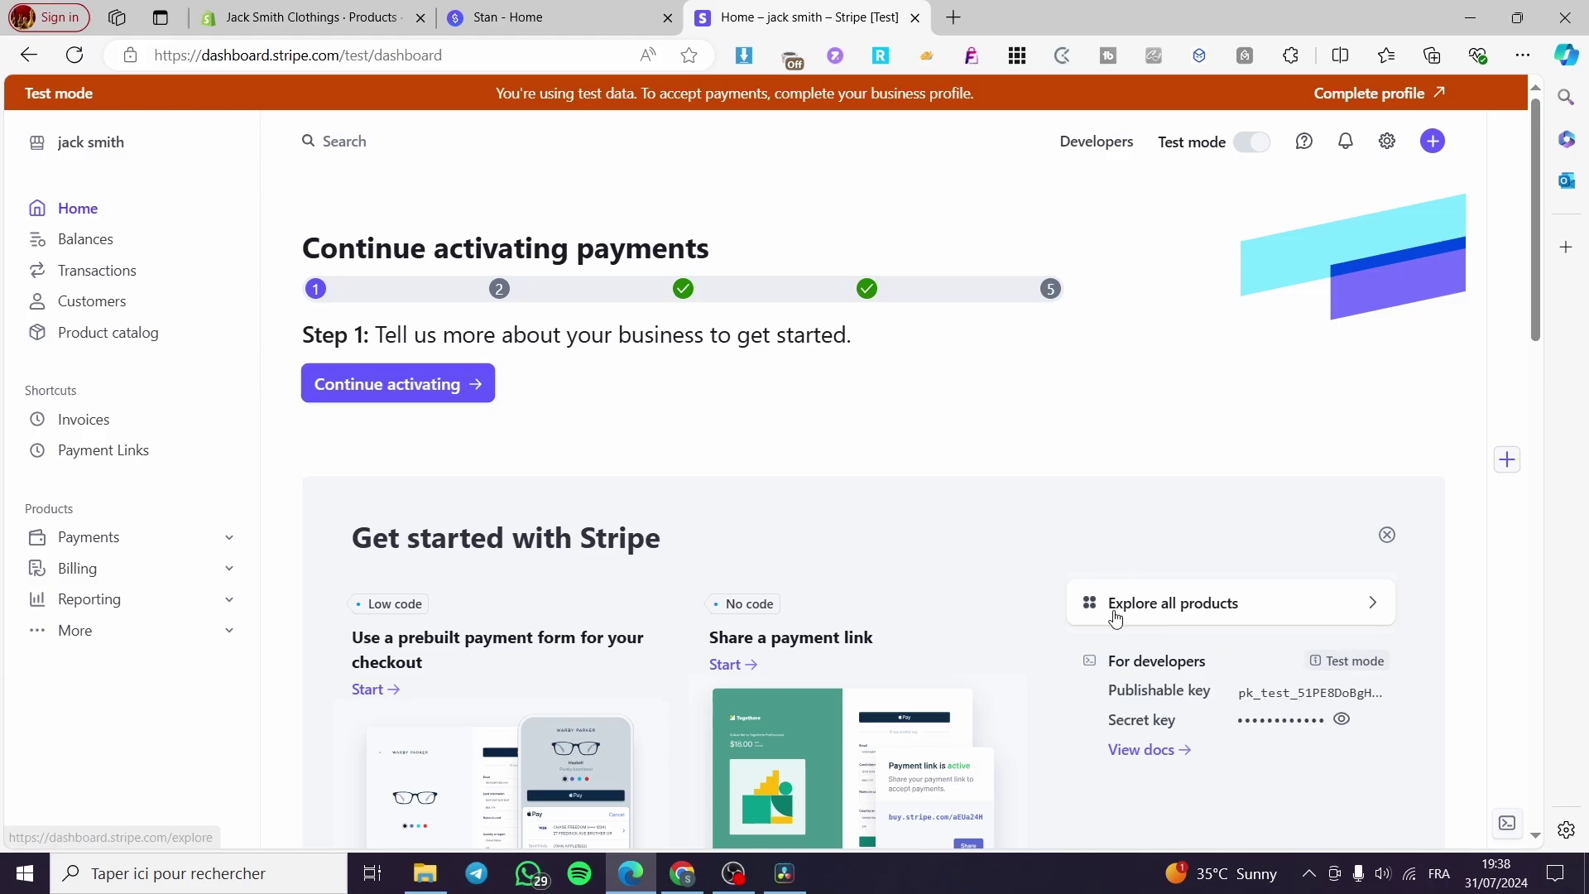
scroll(1090, 607, "down", 3)
scroll(1089, 607, "up", 3)
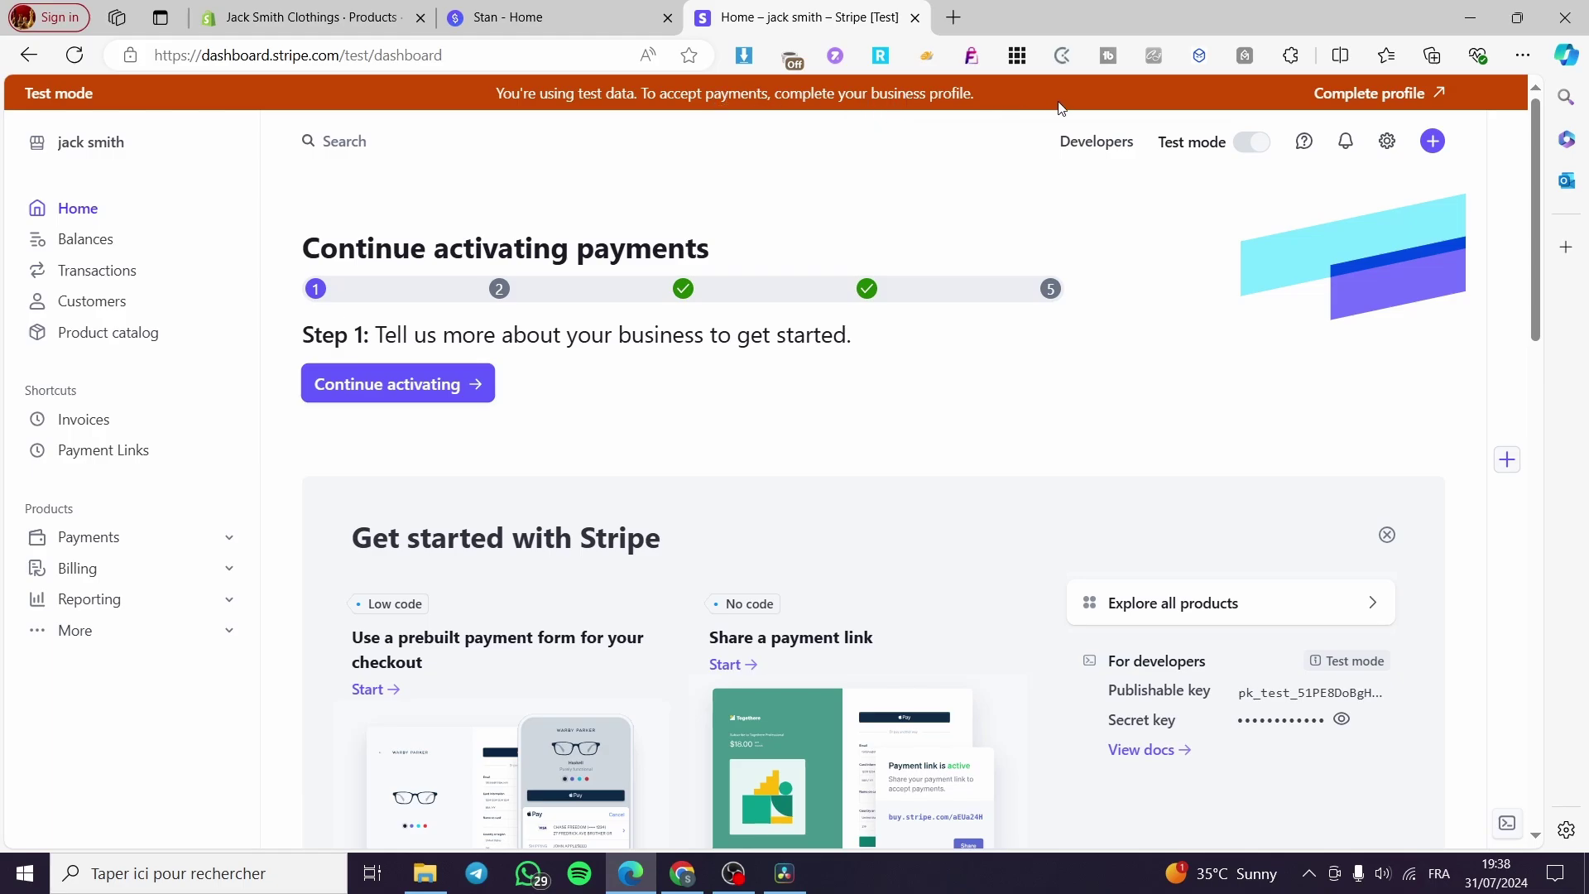
- Open the Stripe business profile form and review its personal details and business details sections
left_click(1349, 96)
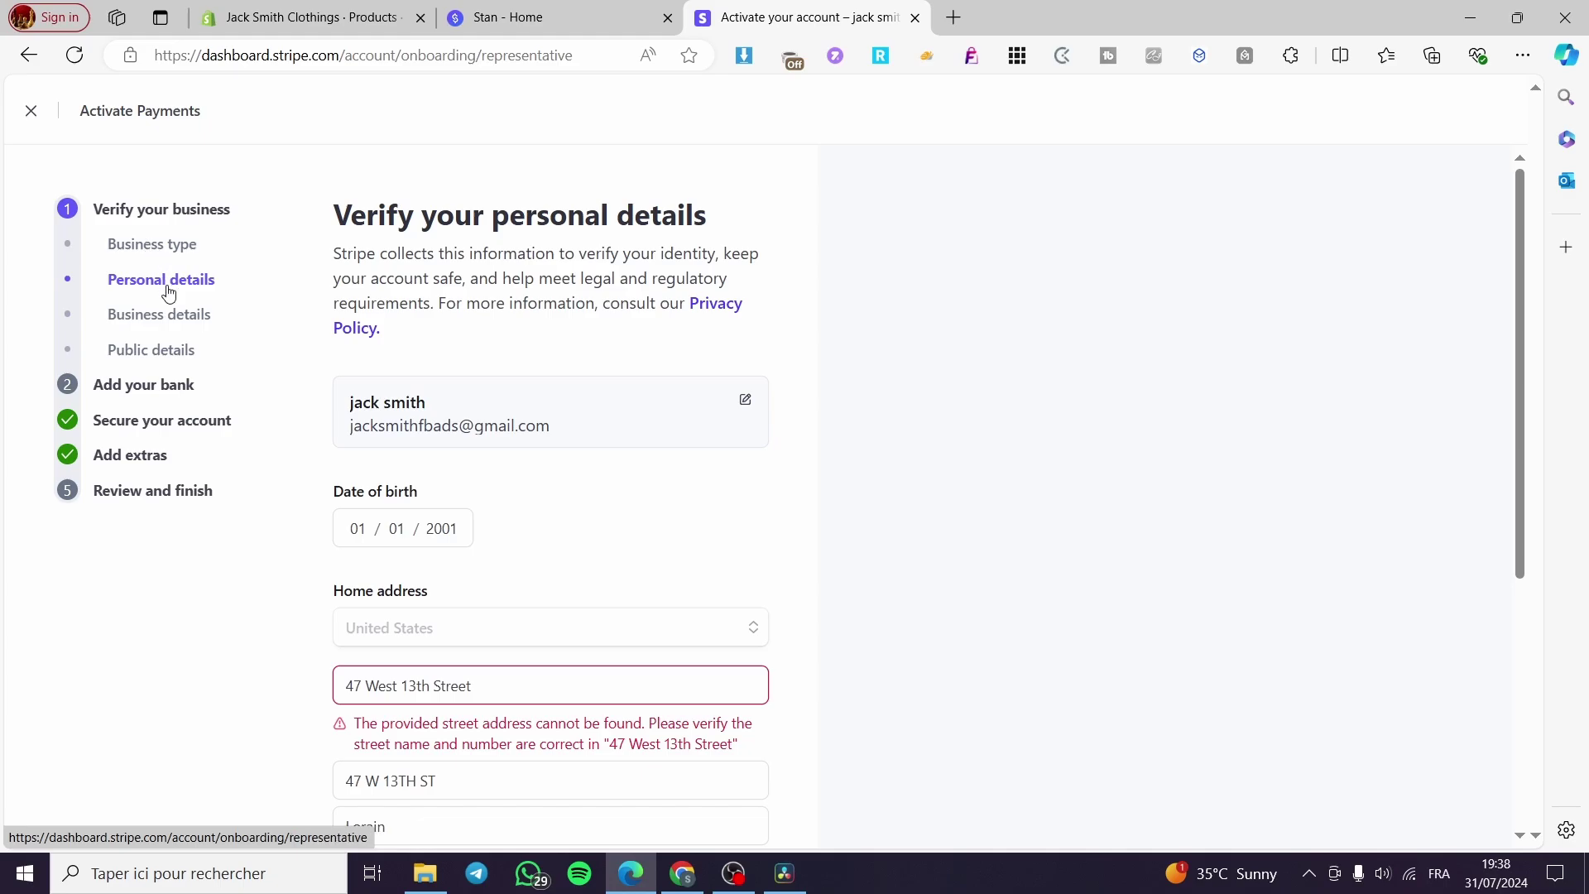
scroll(426, 407, "down", 3)
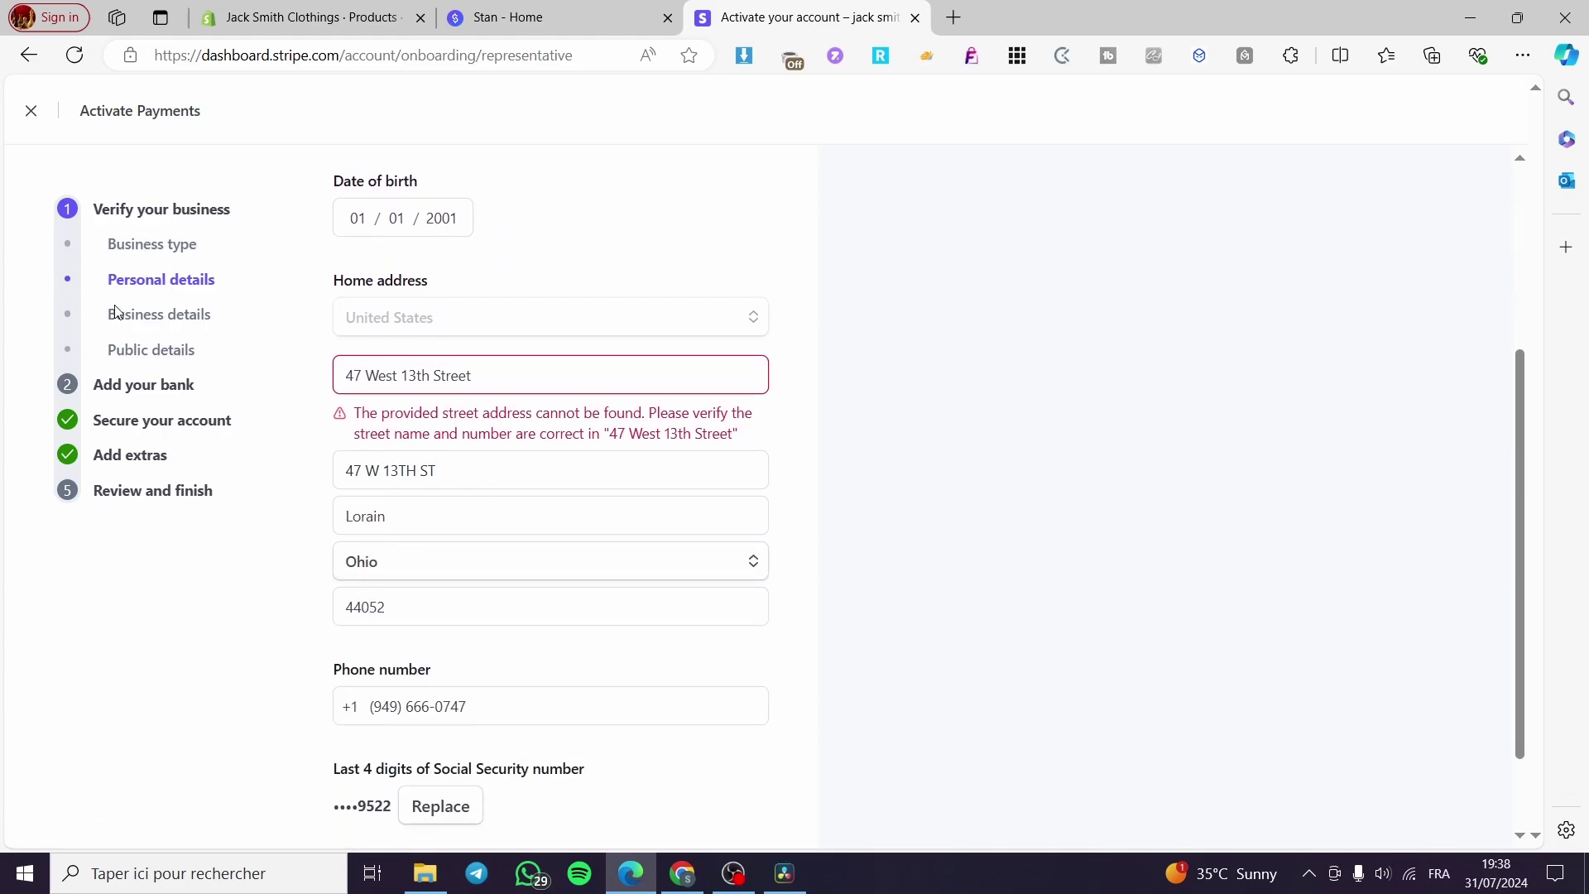
left_click(149, 314)
scroll(457, 408, "down", 2)
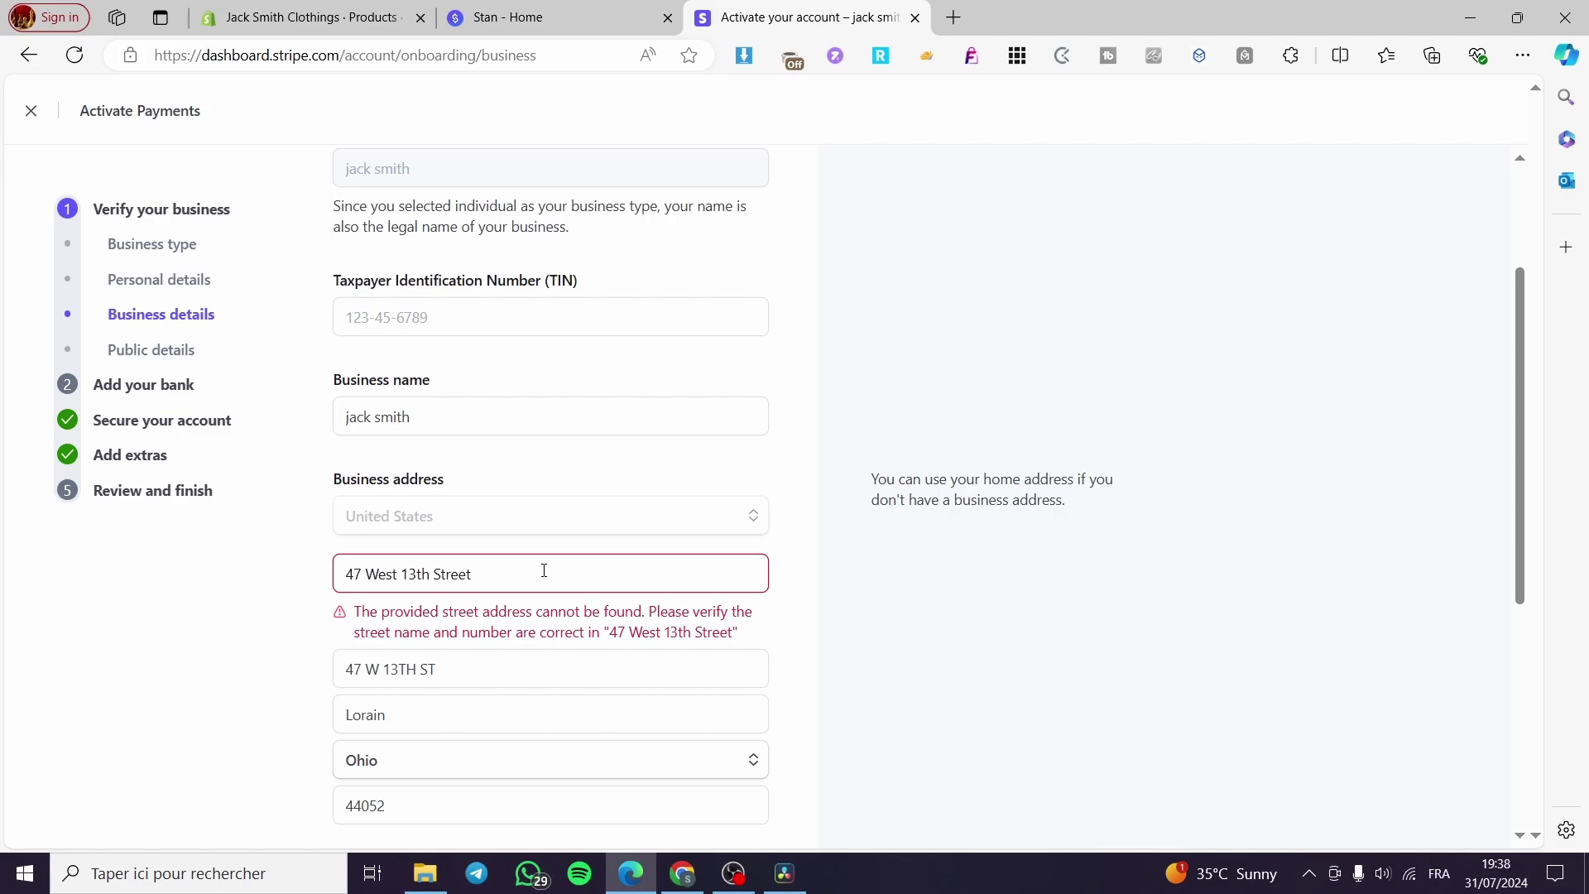
- Review the public details section, including the statement descriptors and the customer support phone number and address
left_click(189, 349)
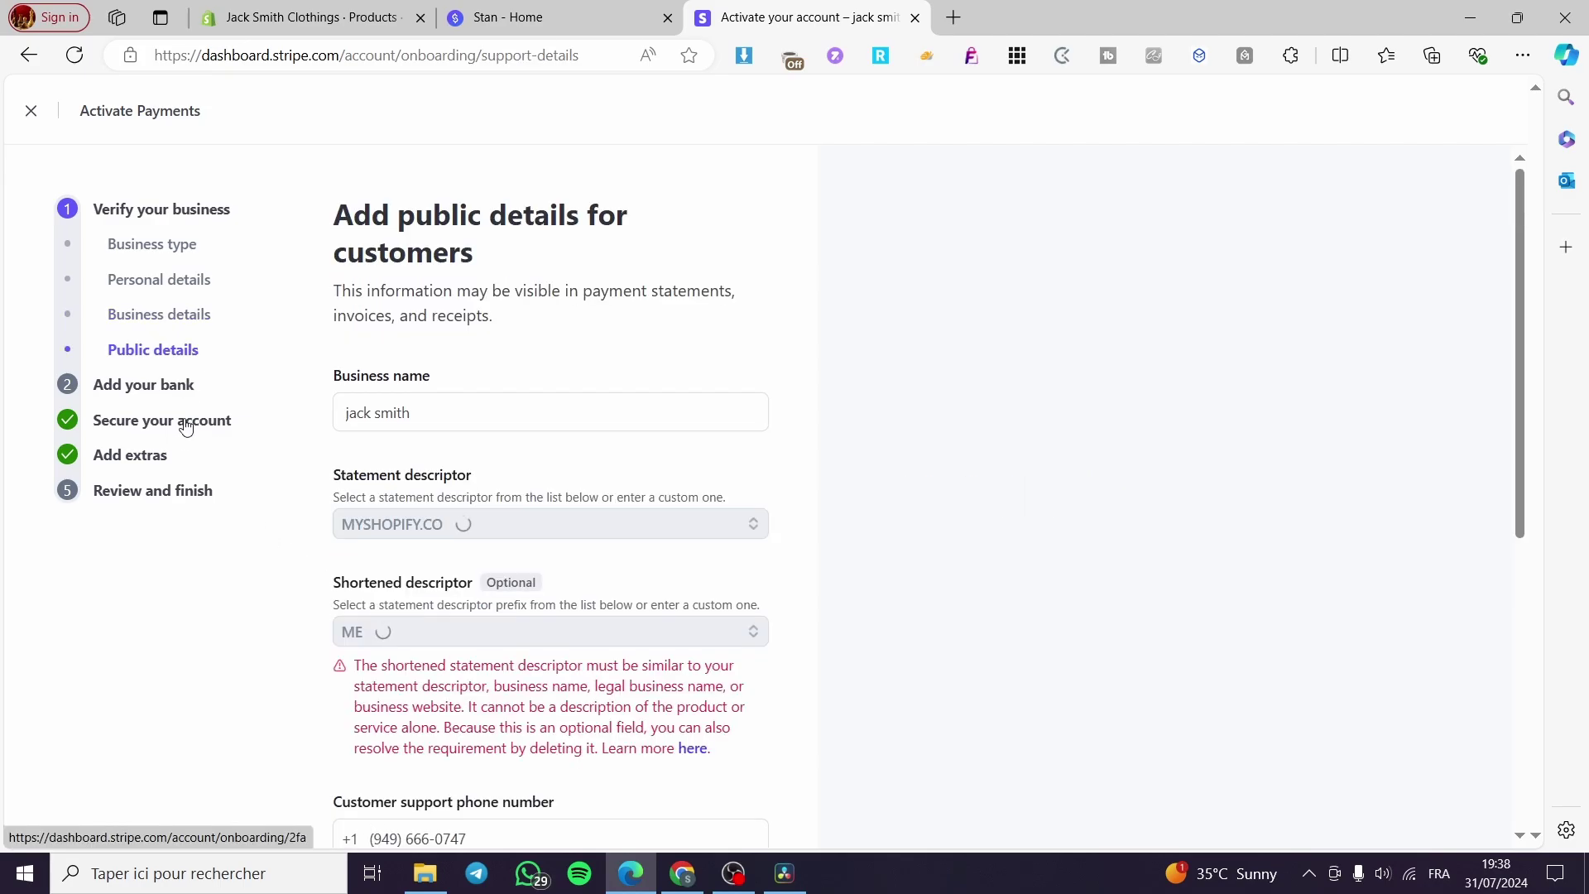
scroll(703, 451, "down", 2)
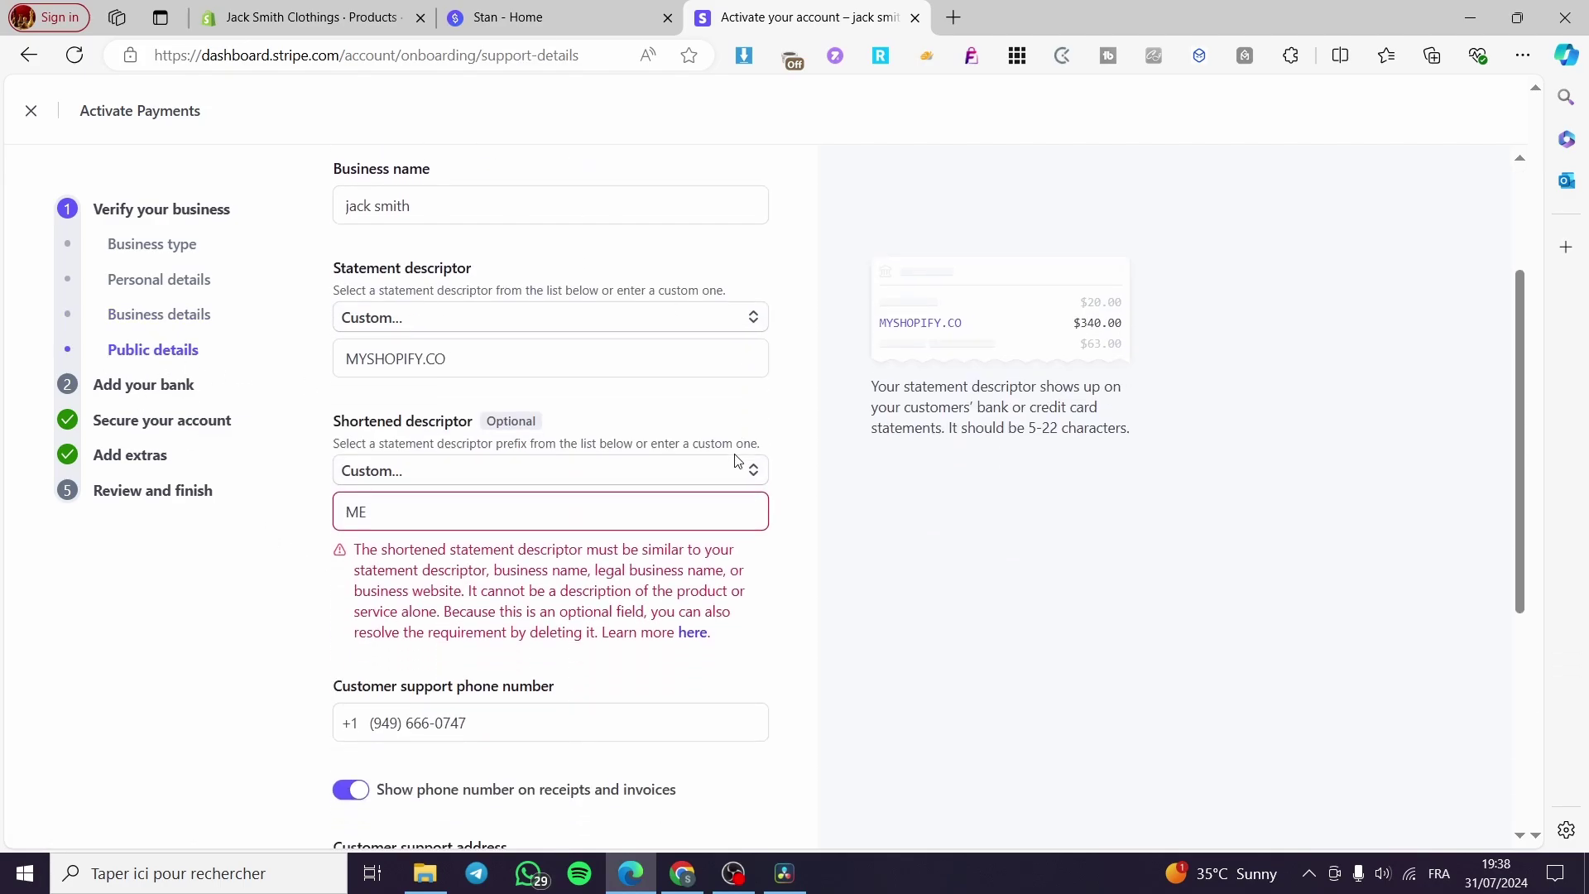
scroll(426, 410, "down", 1)
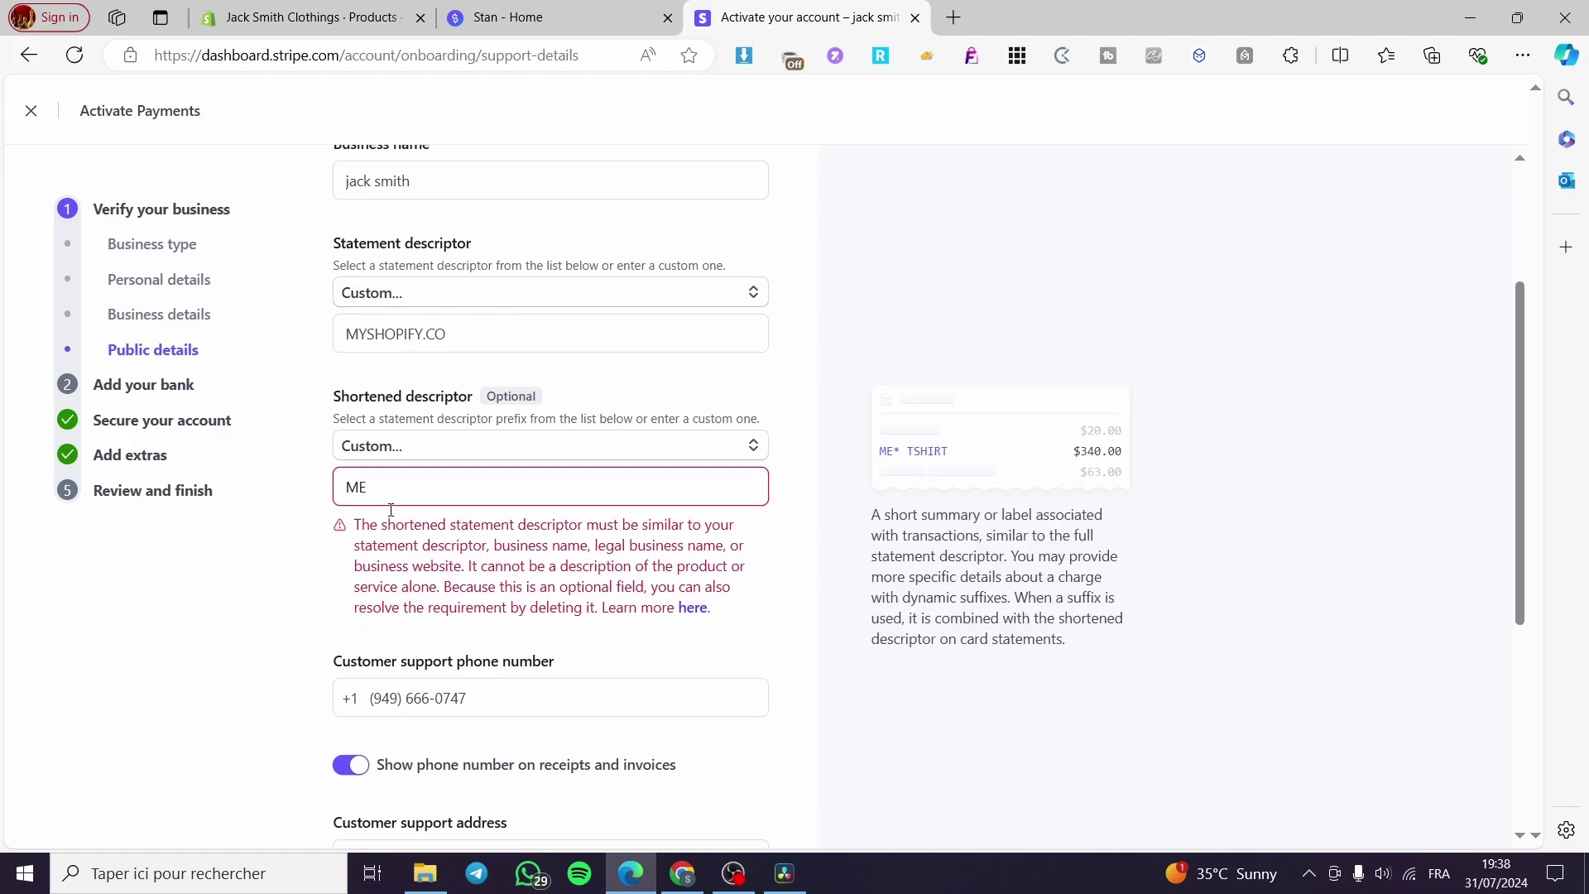
scroll(475, 420, "down", 3)
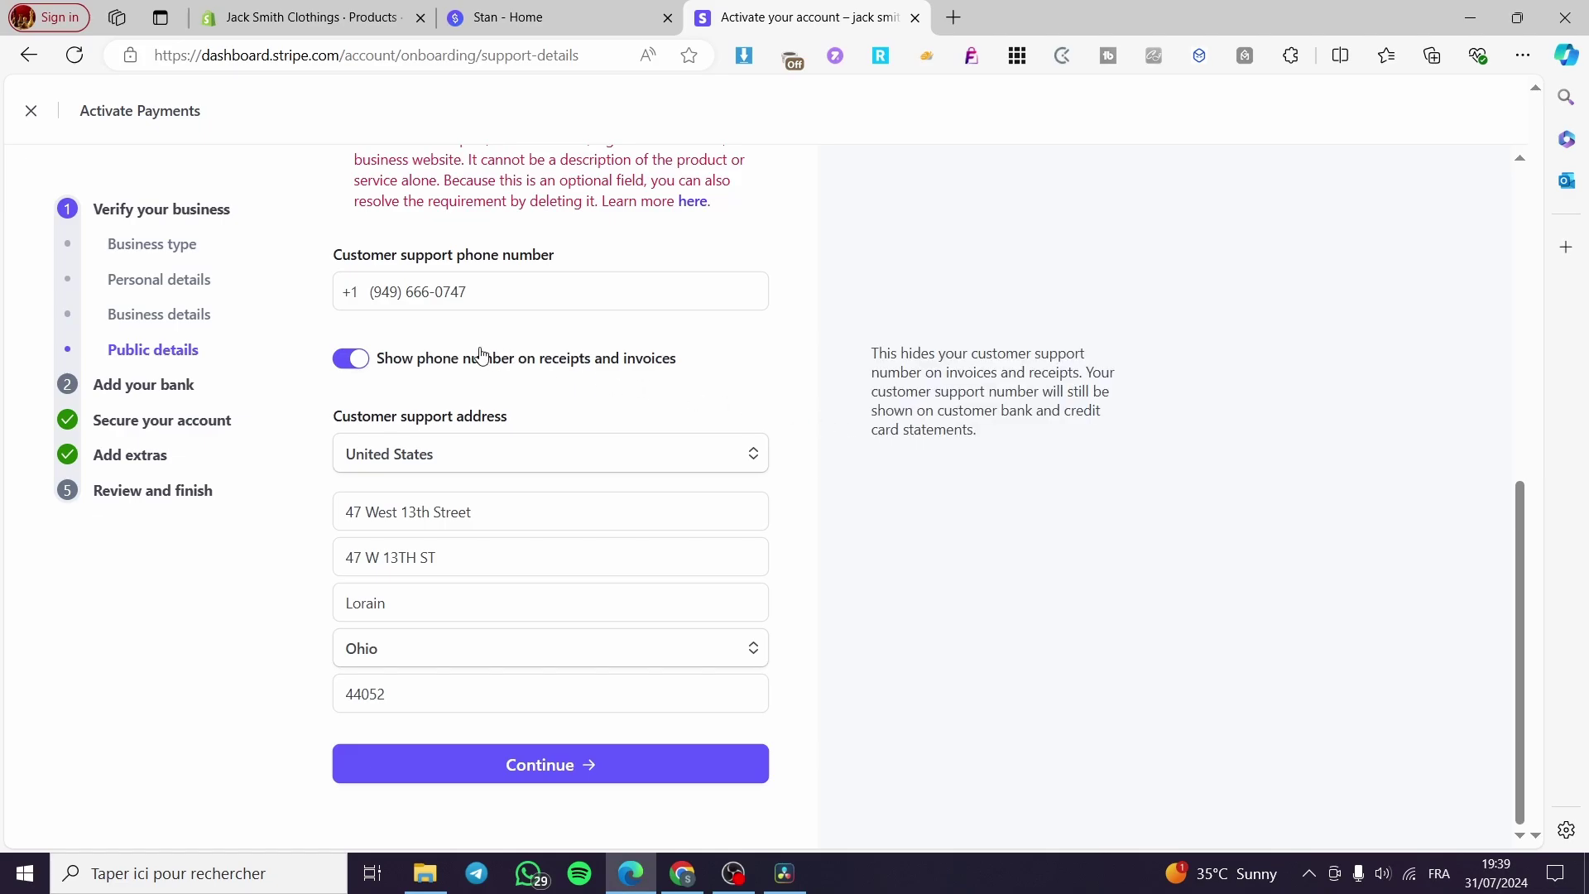
scroll(464, 354, "up", 5)
scroll(565, 415, "up", 1)
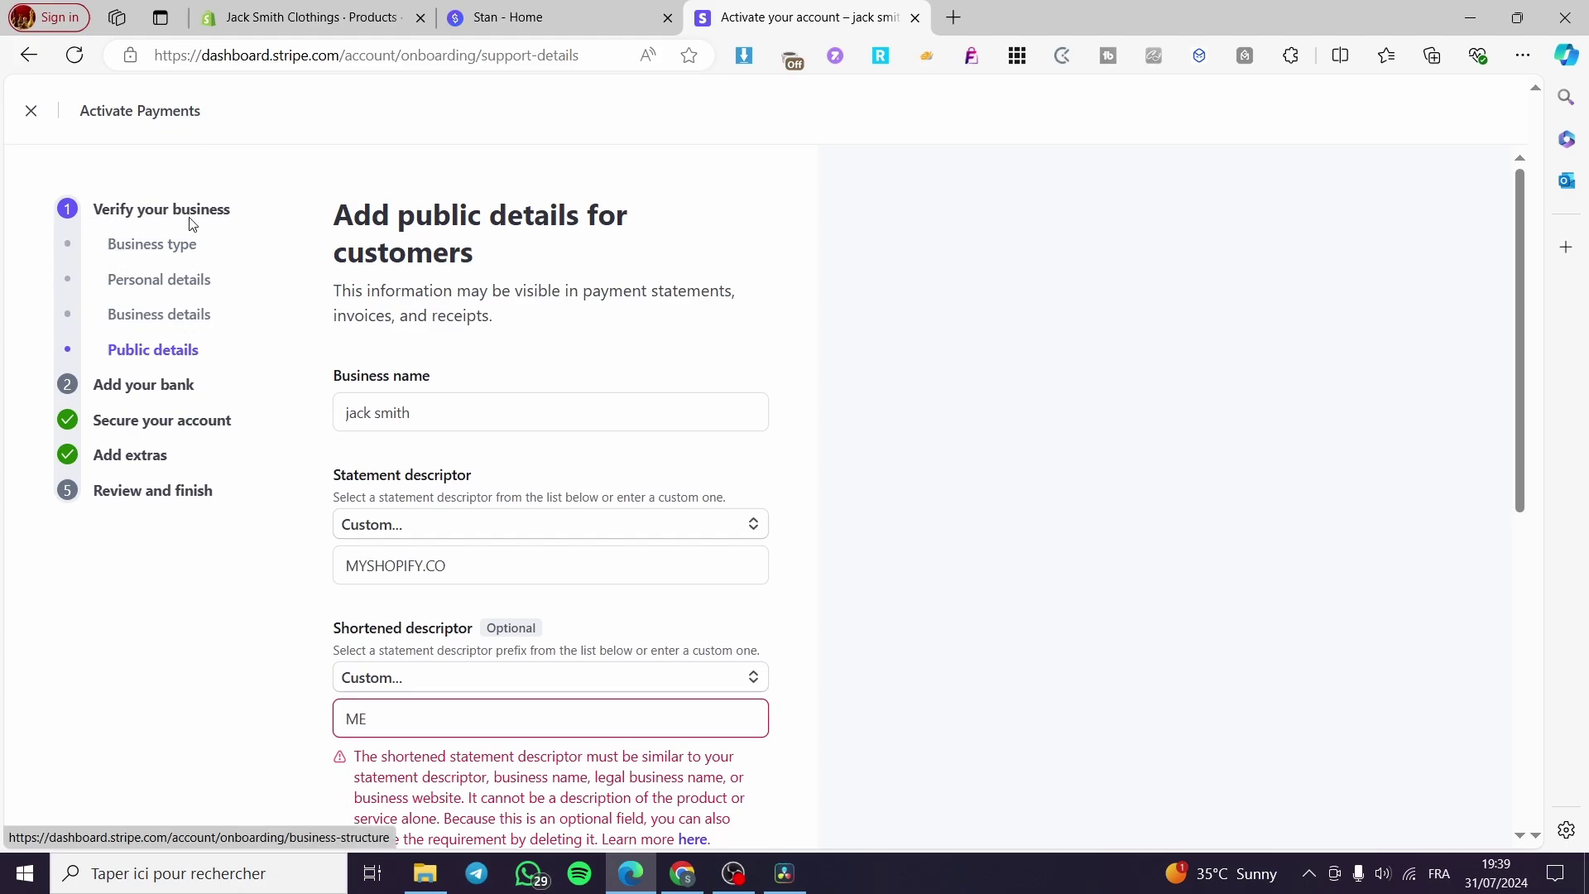
- Examine the bank linking options for payouts, including manual entry of bank details, and leave the payment activation form
left_click(192, 390)
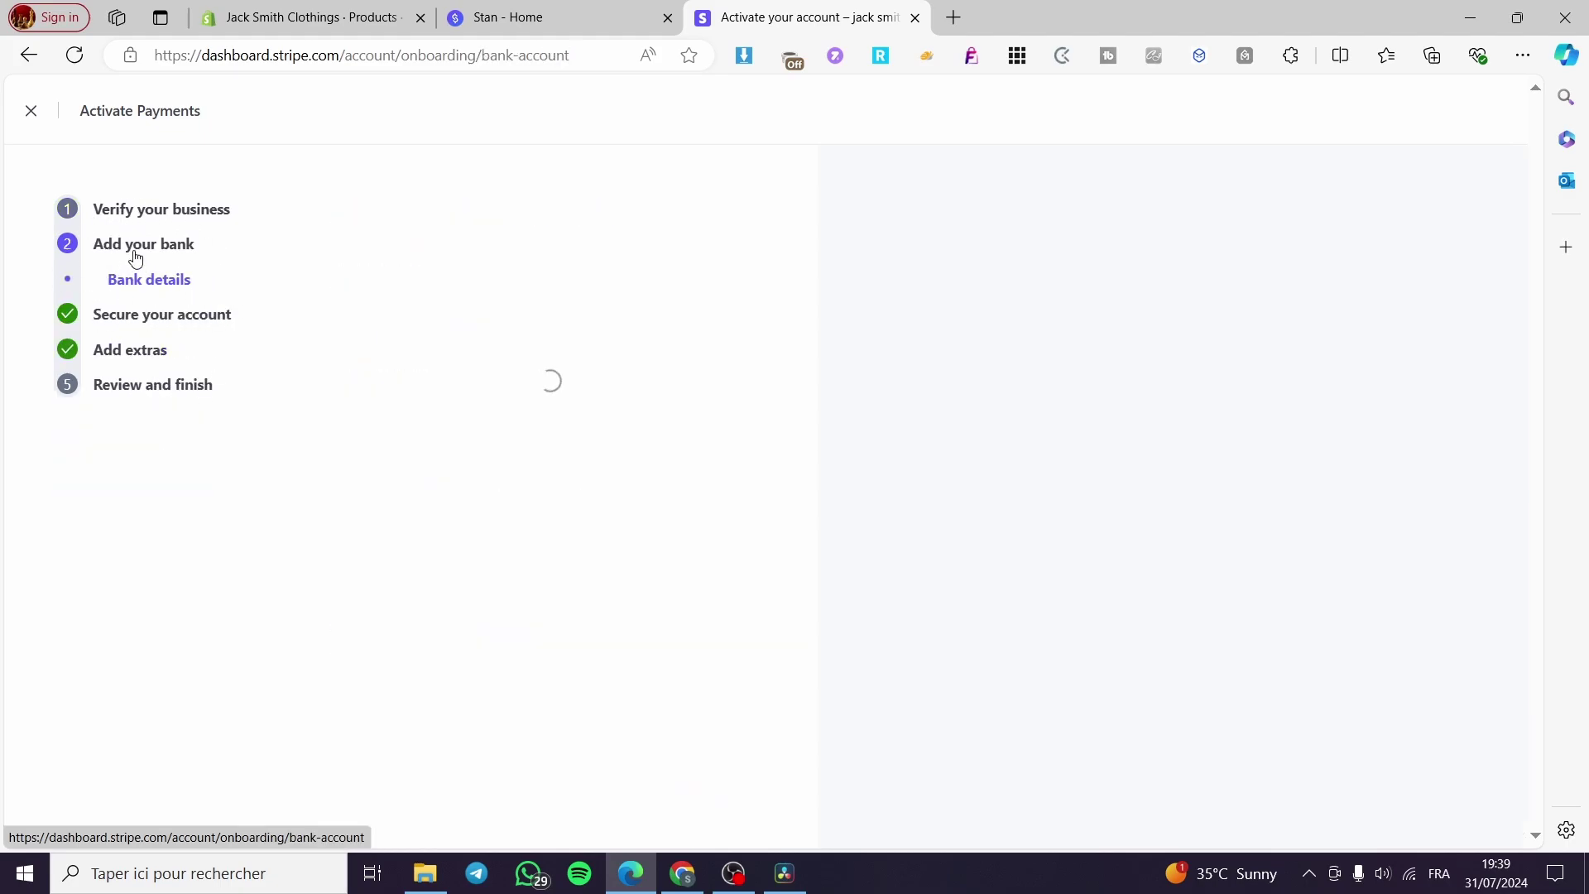
scroll(705, 507, "down", 3)
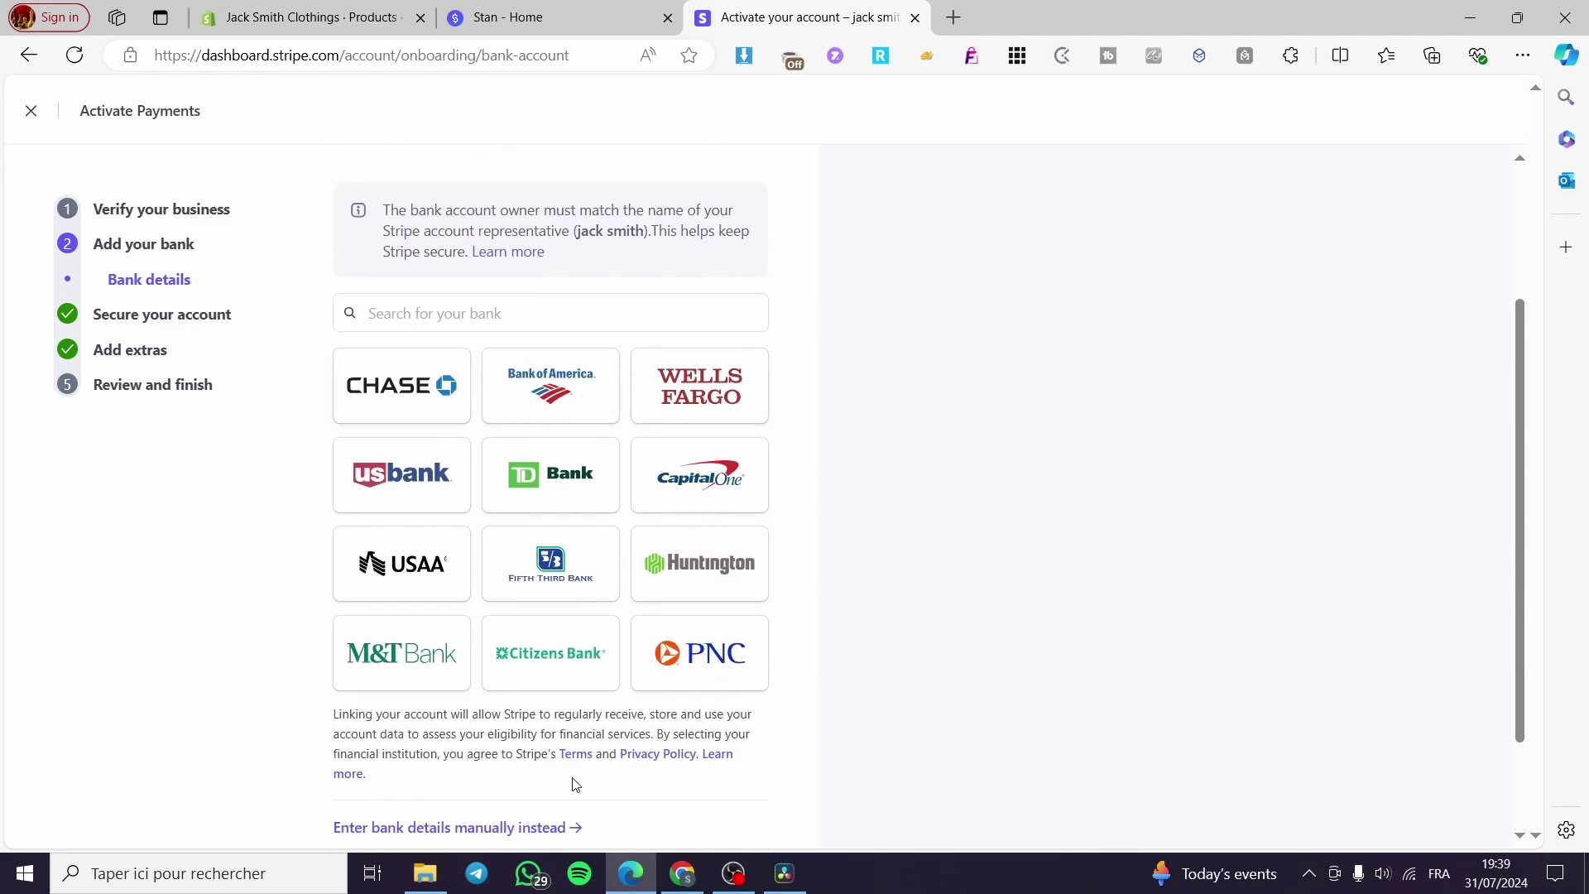
scroll(553, 713, "down", 1)
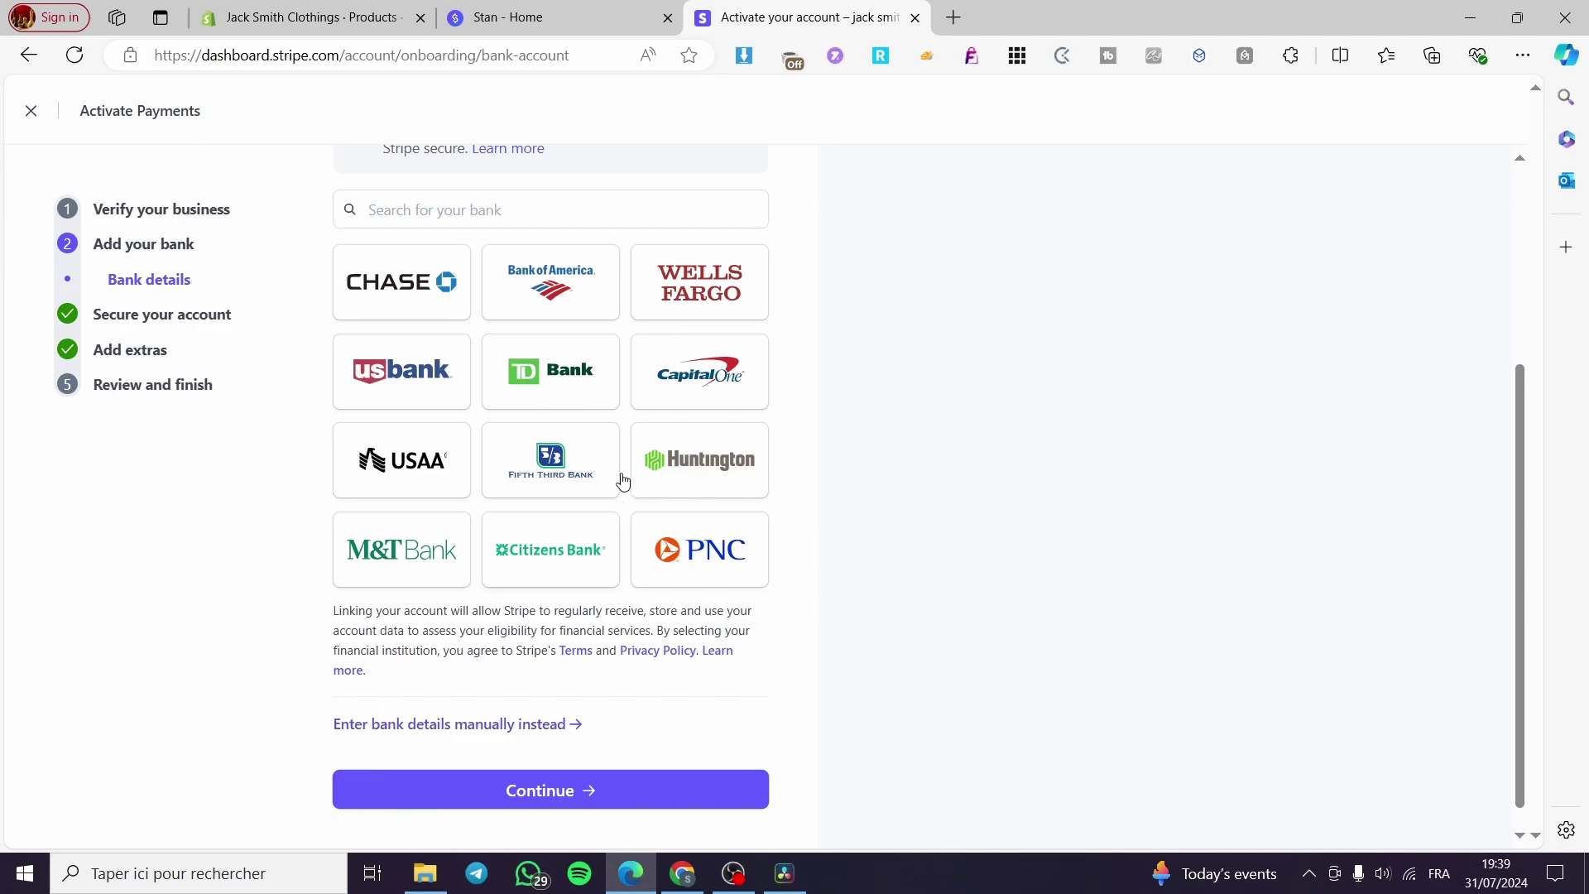
scroll(470, 448, "up", 2)
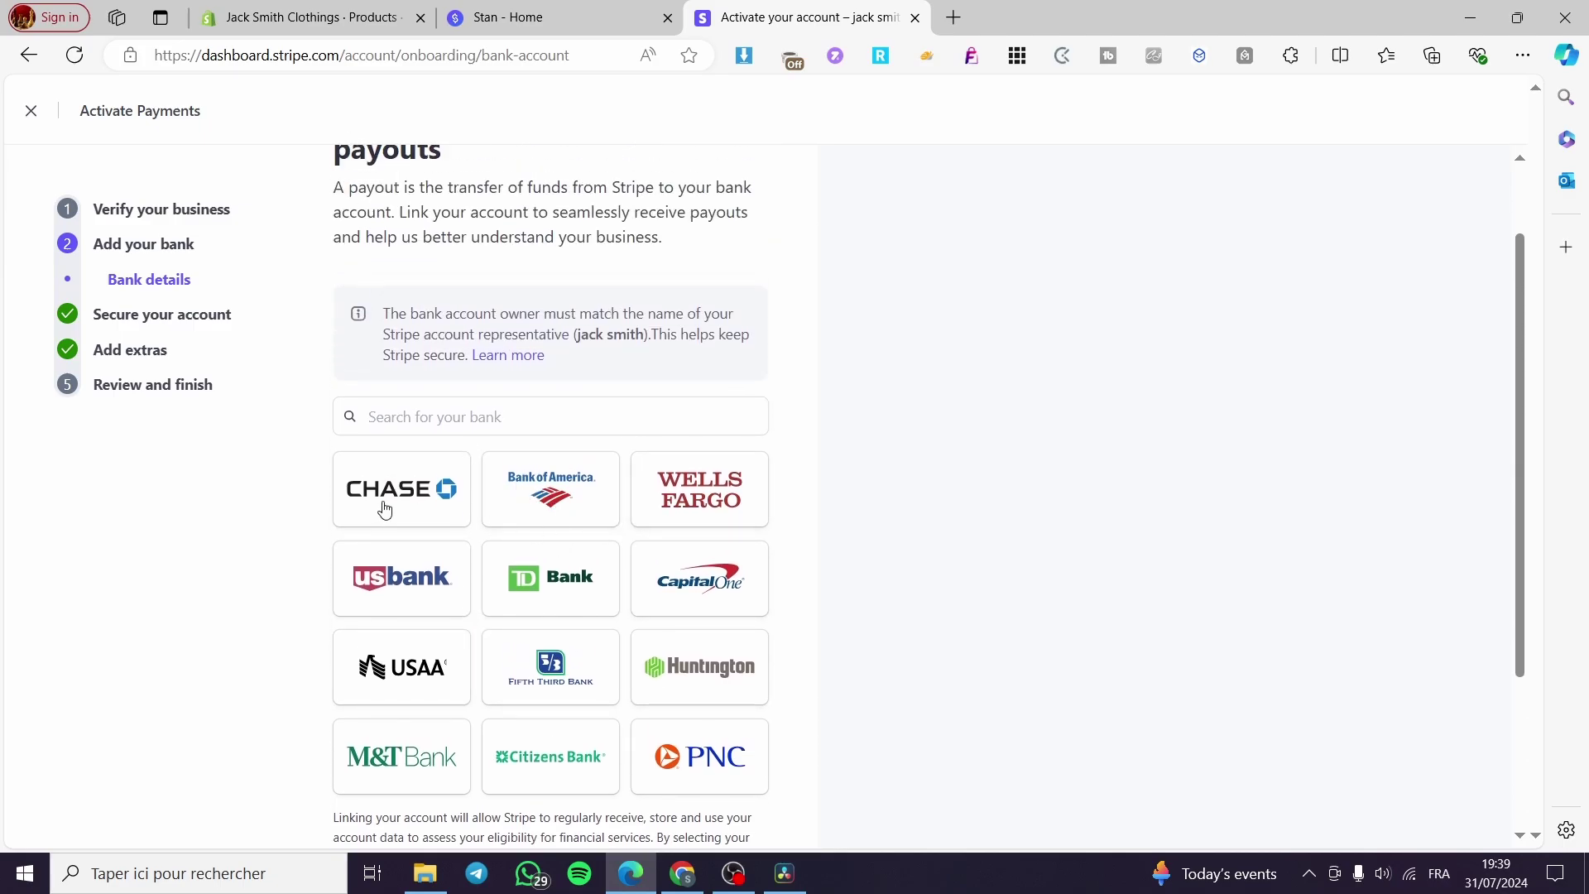
scroll(461, 524, "down", 2)
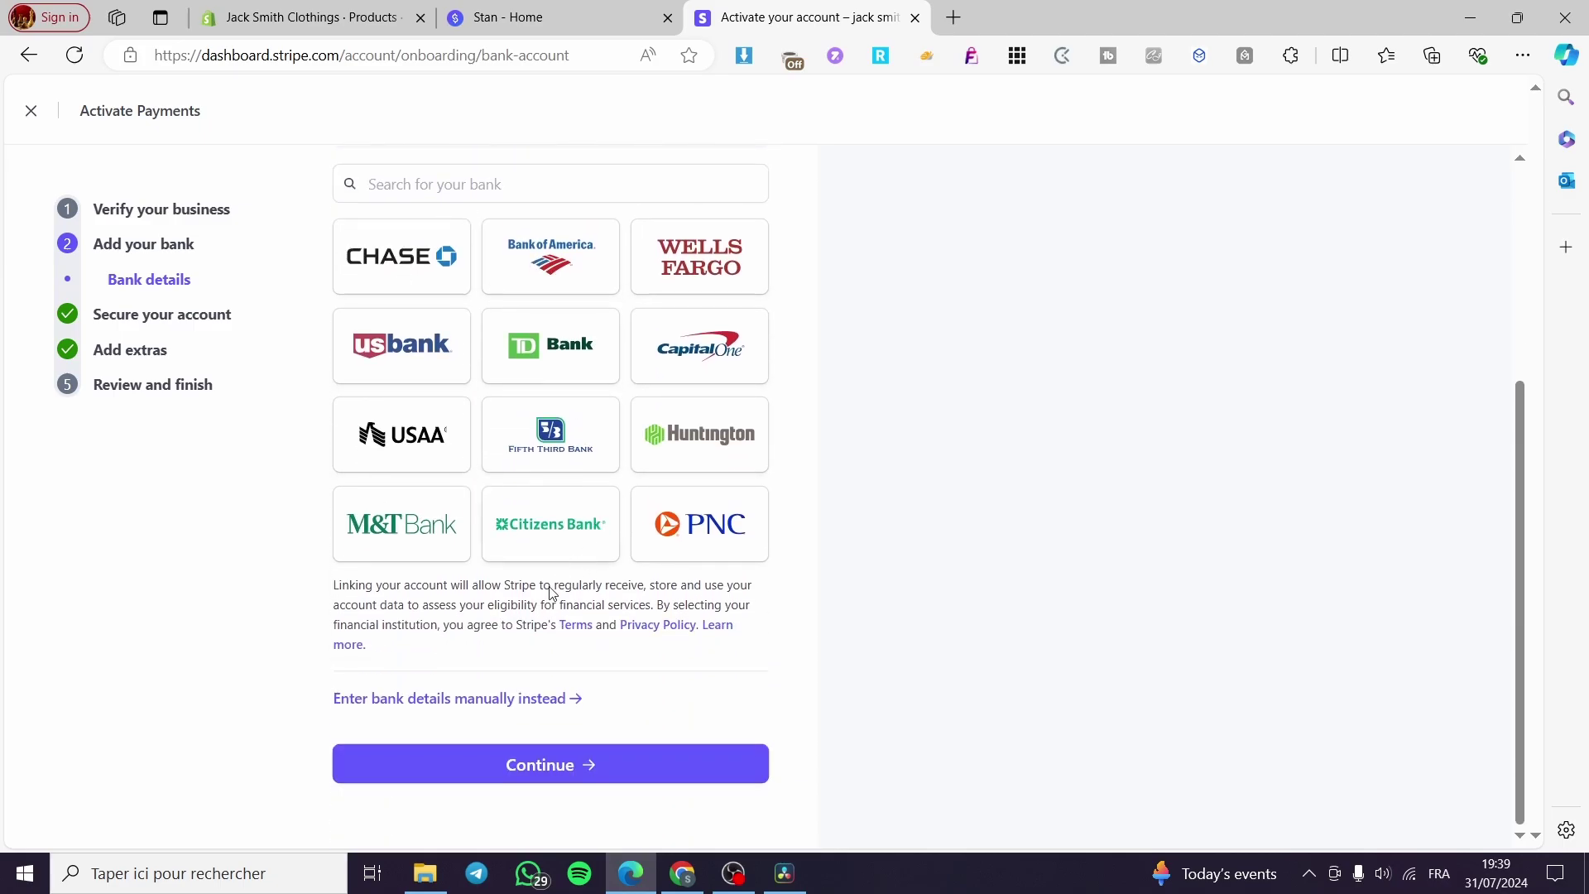
left_click(471, 704)
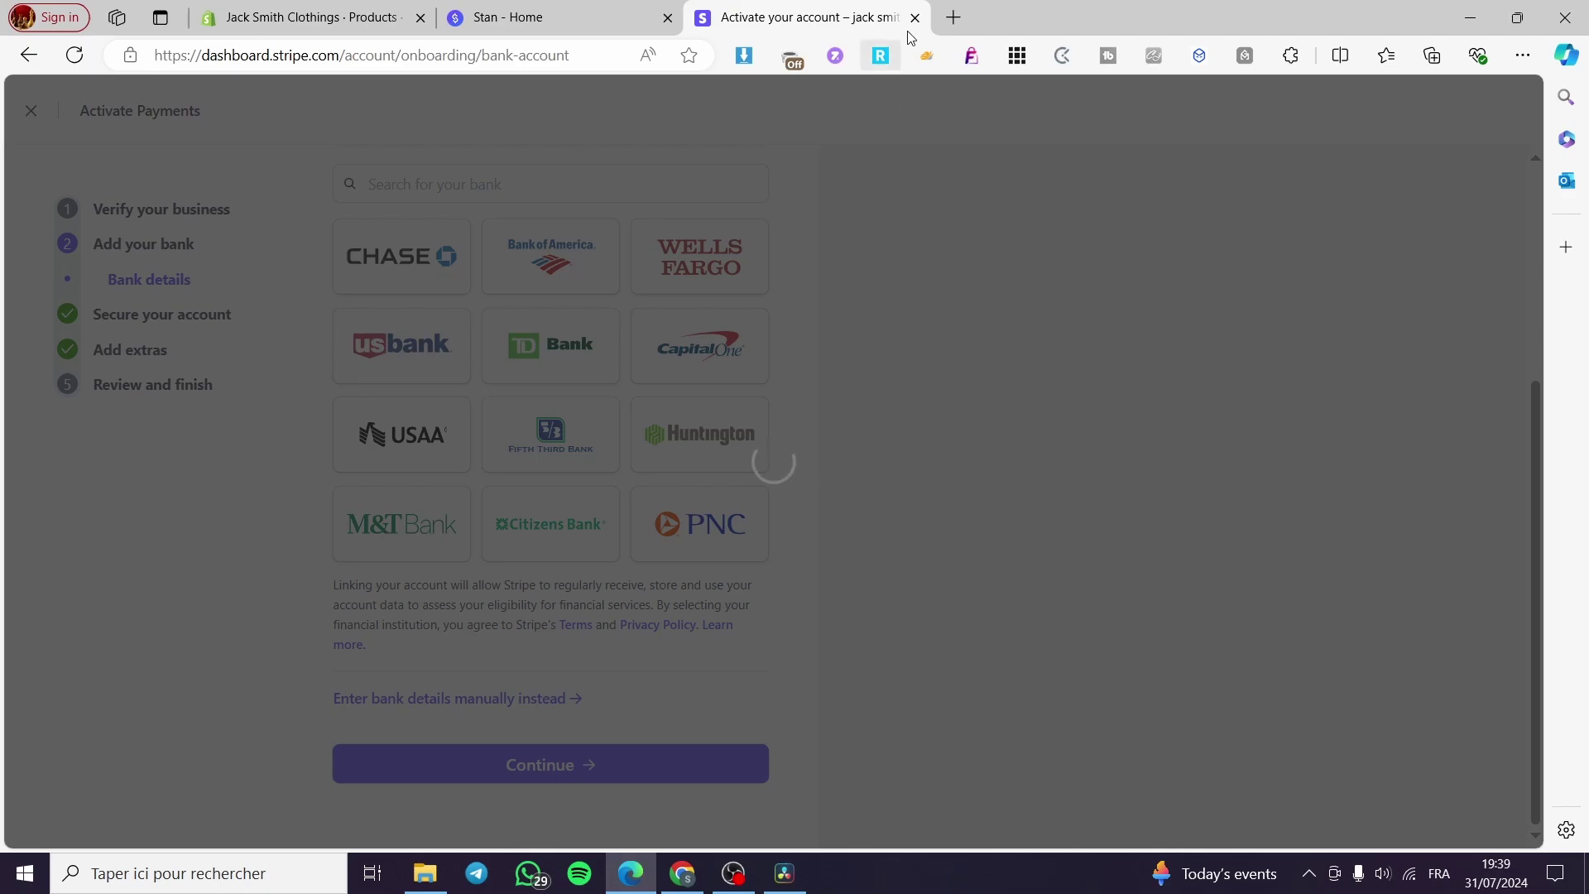
left_click(929, 168)
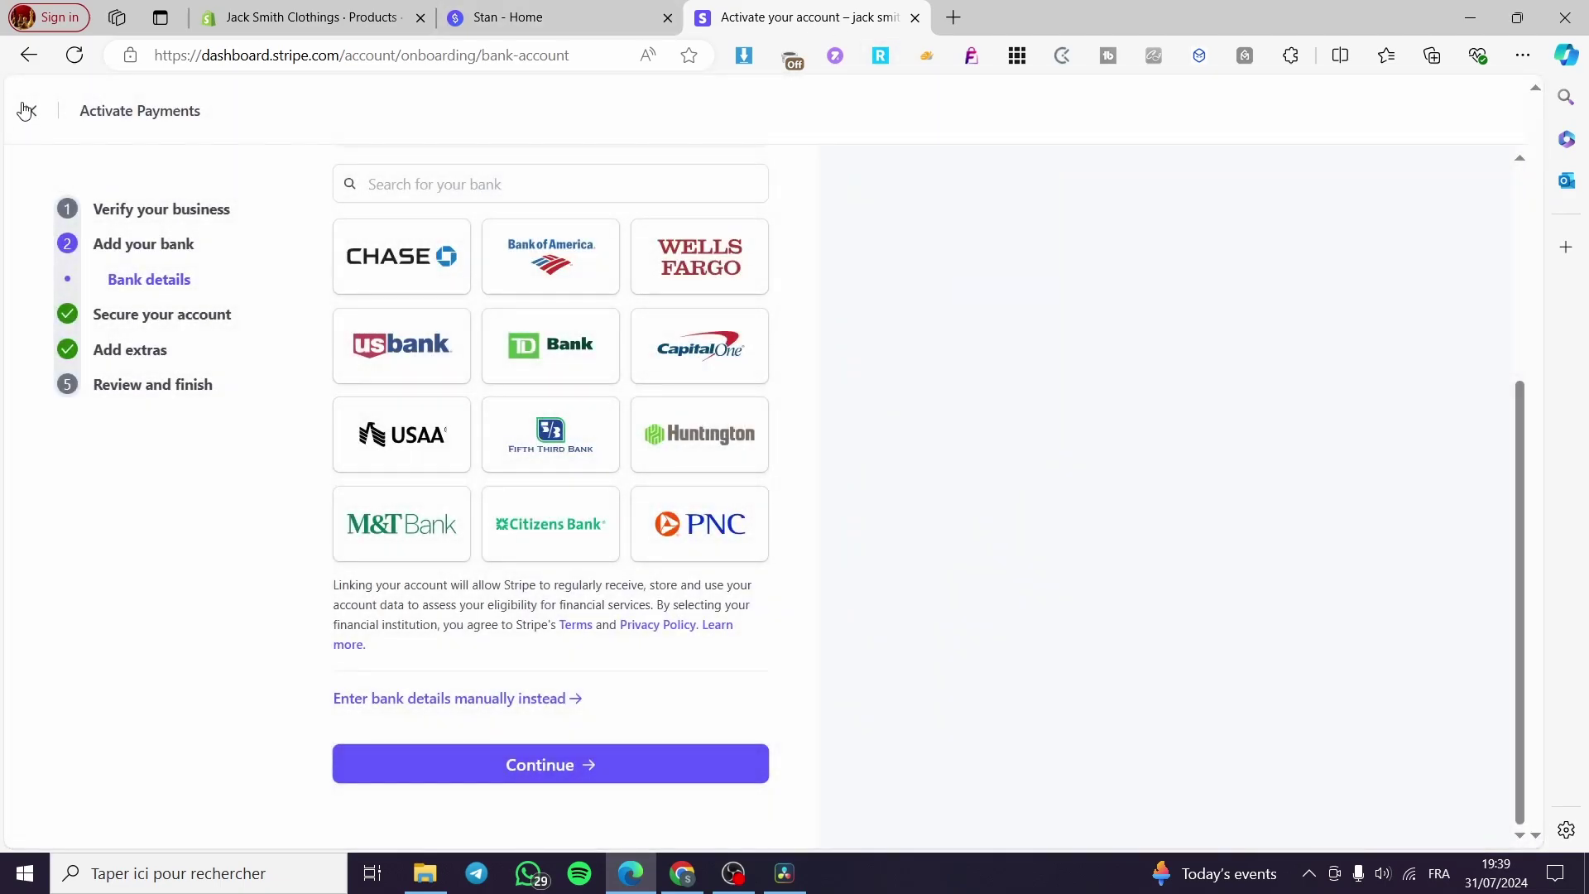
left_click(27, 110)
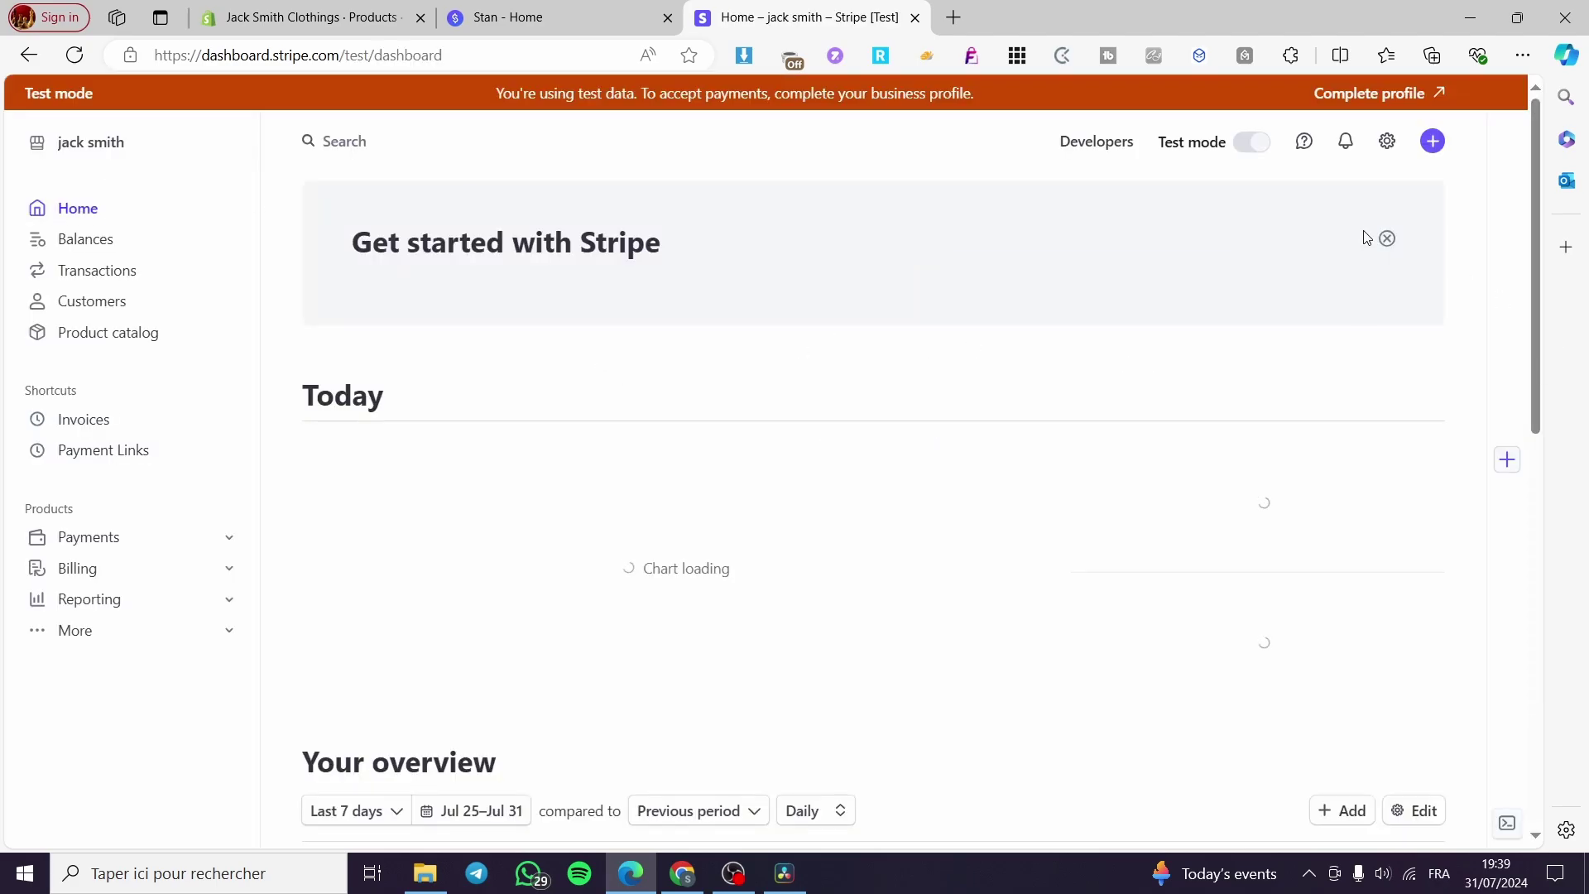
- Switch to Stan and open the payment settings from the Income page
left_click(550, 19)
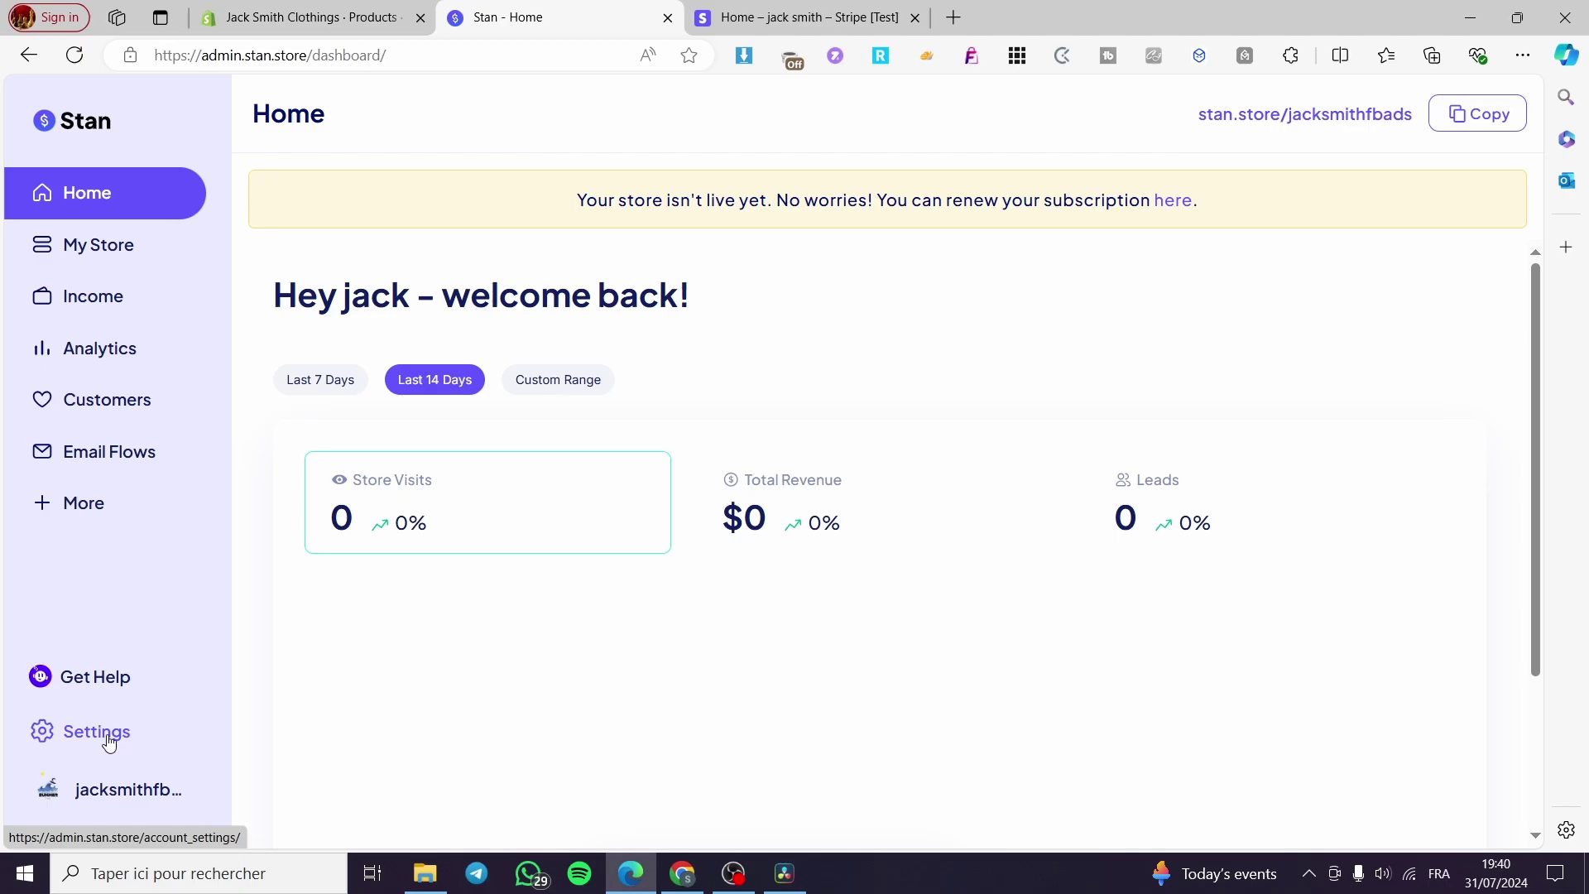
left_click(100, 304)
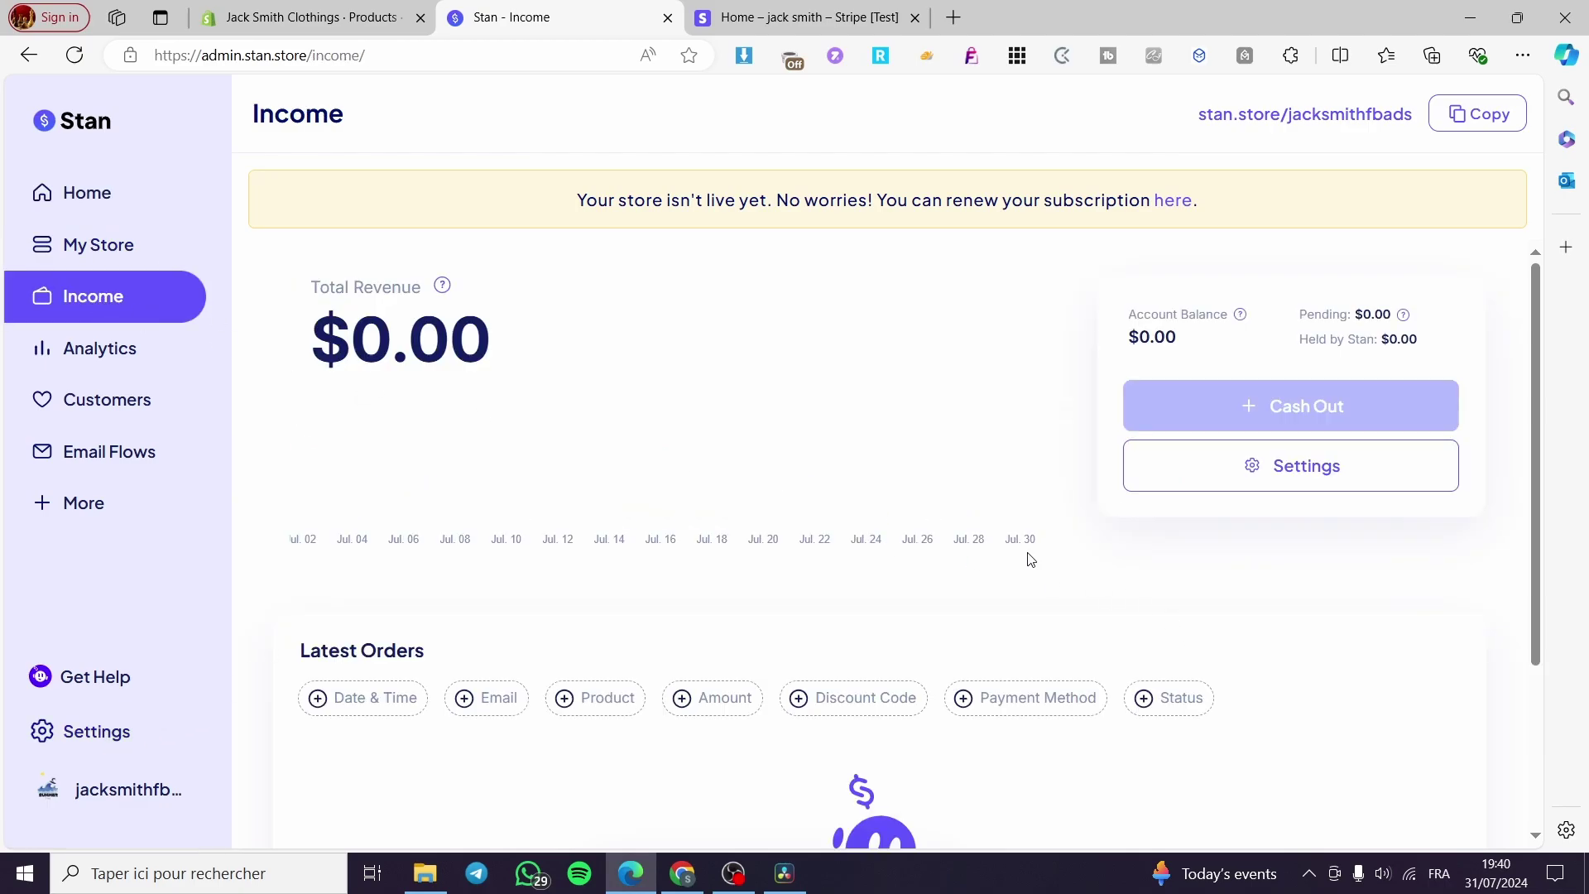
scroll(649, 518, "down", 3)
scroll(1110, 535, "up", 3)
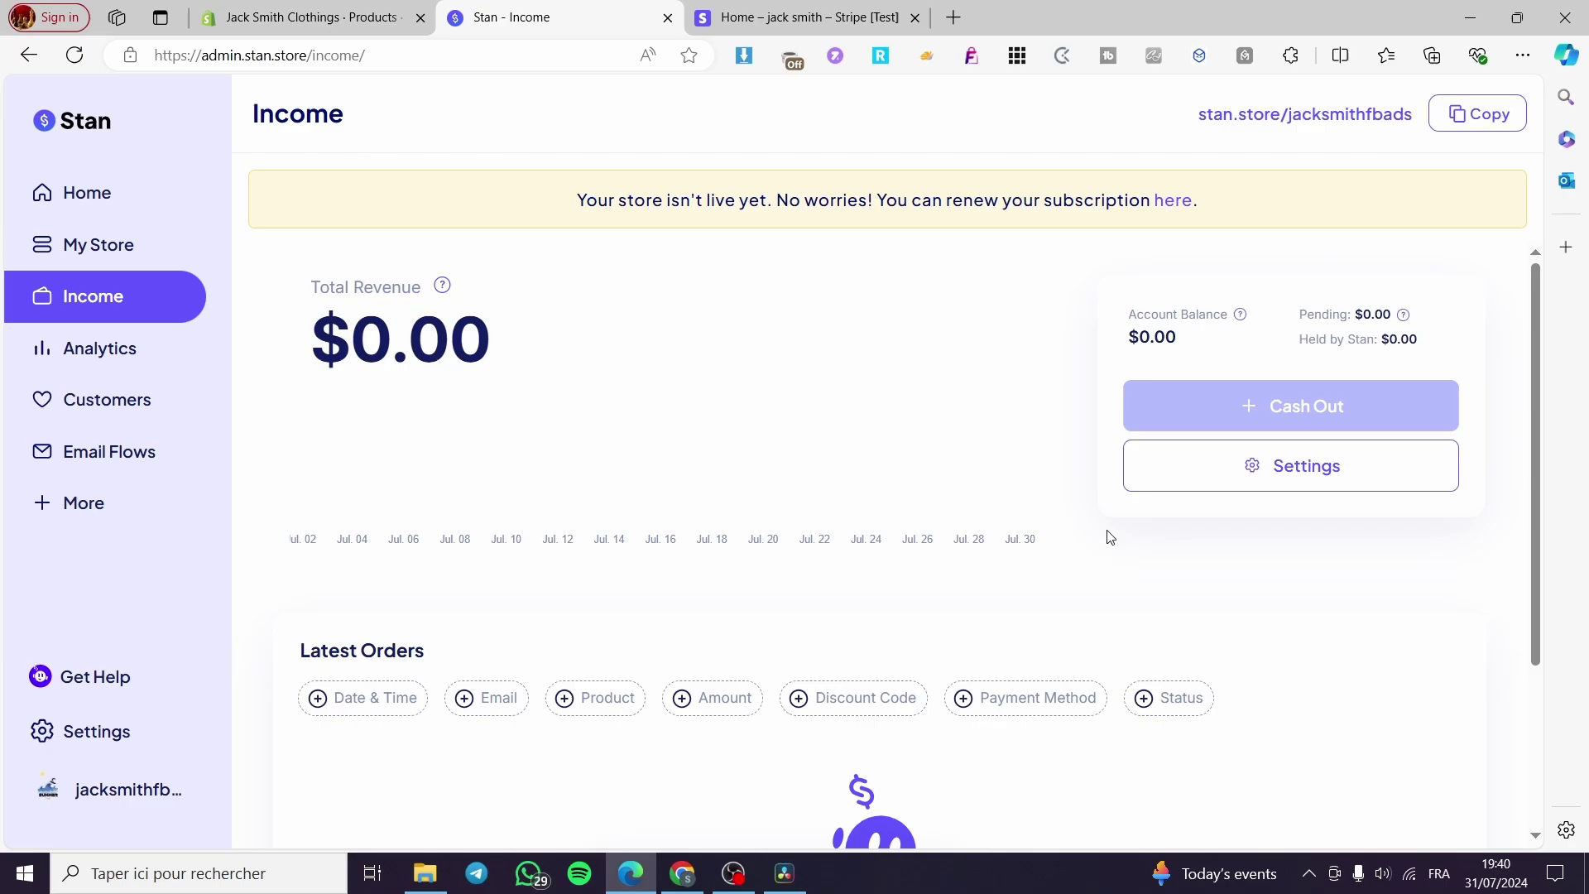
left_click(1345, 482)
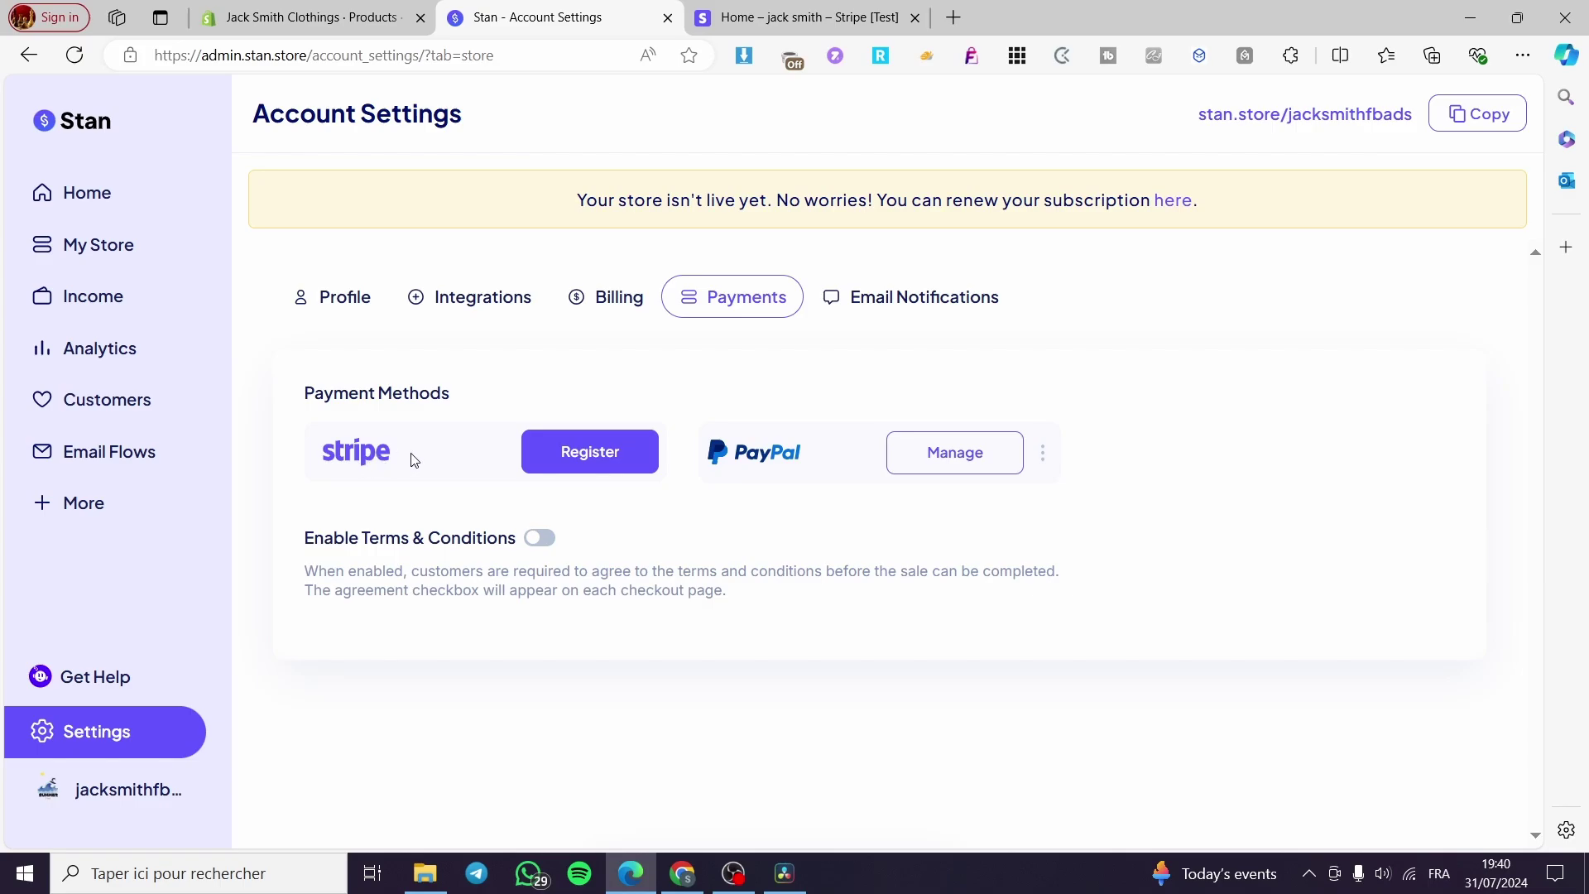
- Look at the management options of the connected PayPal payment method
left_click(1044, 456)
left_click(1146, 440)
left_click(974, 465)
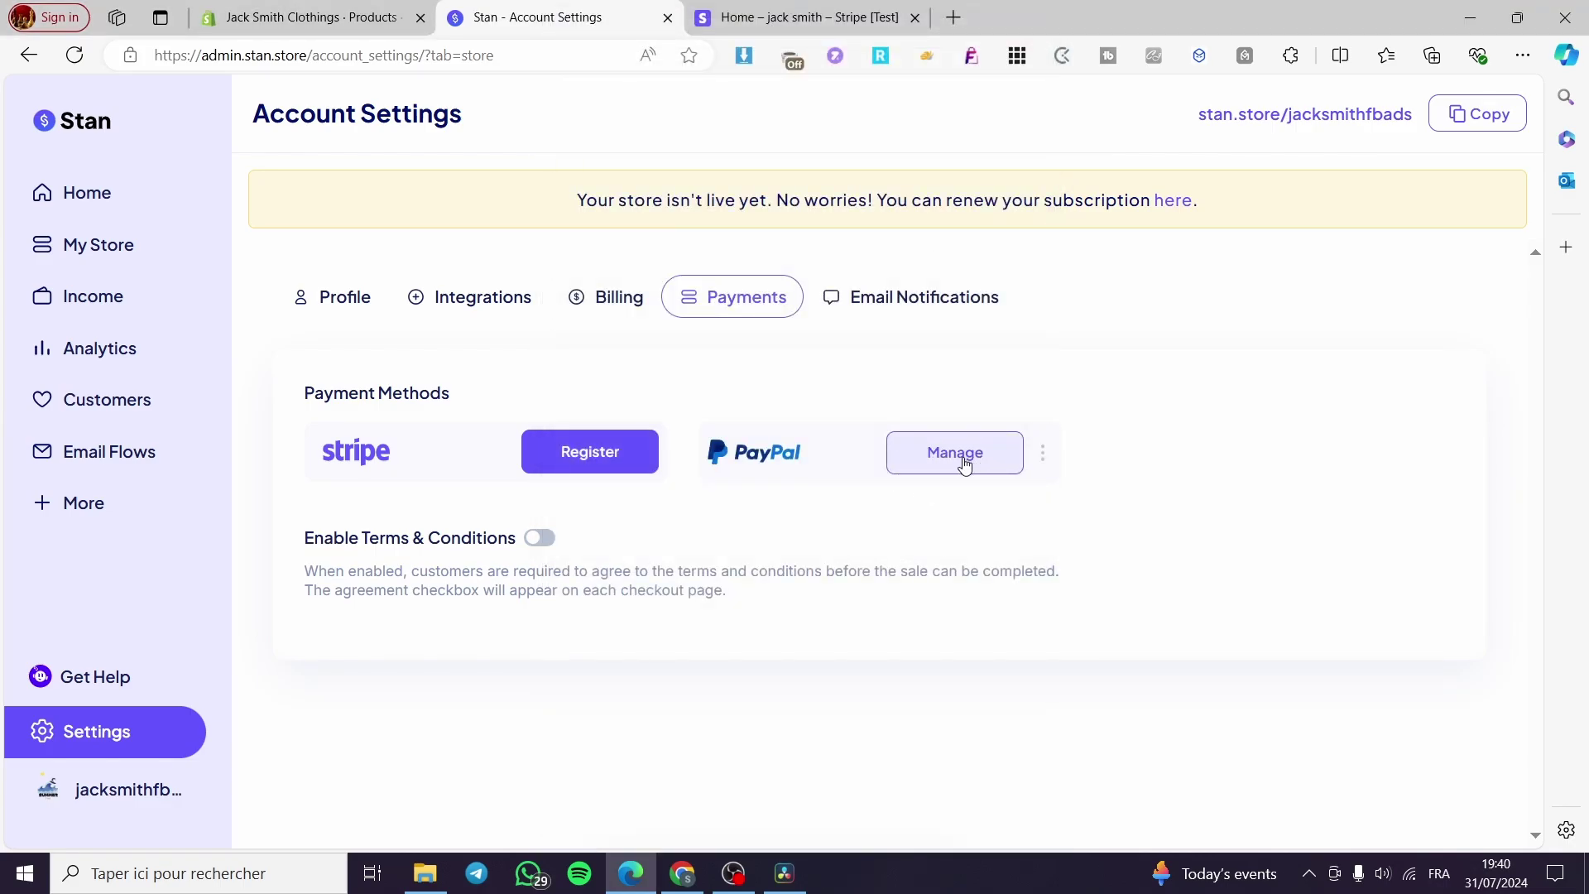
- Enable Terms & Conditions for checkout and look over the default terms text
left_click(536, 539)
scroll(629, 696, "down", 4)
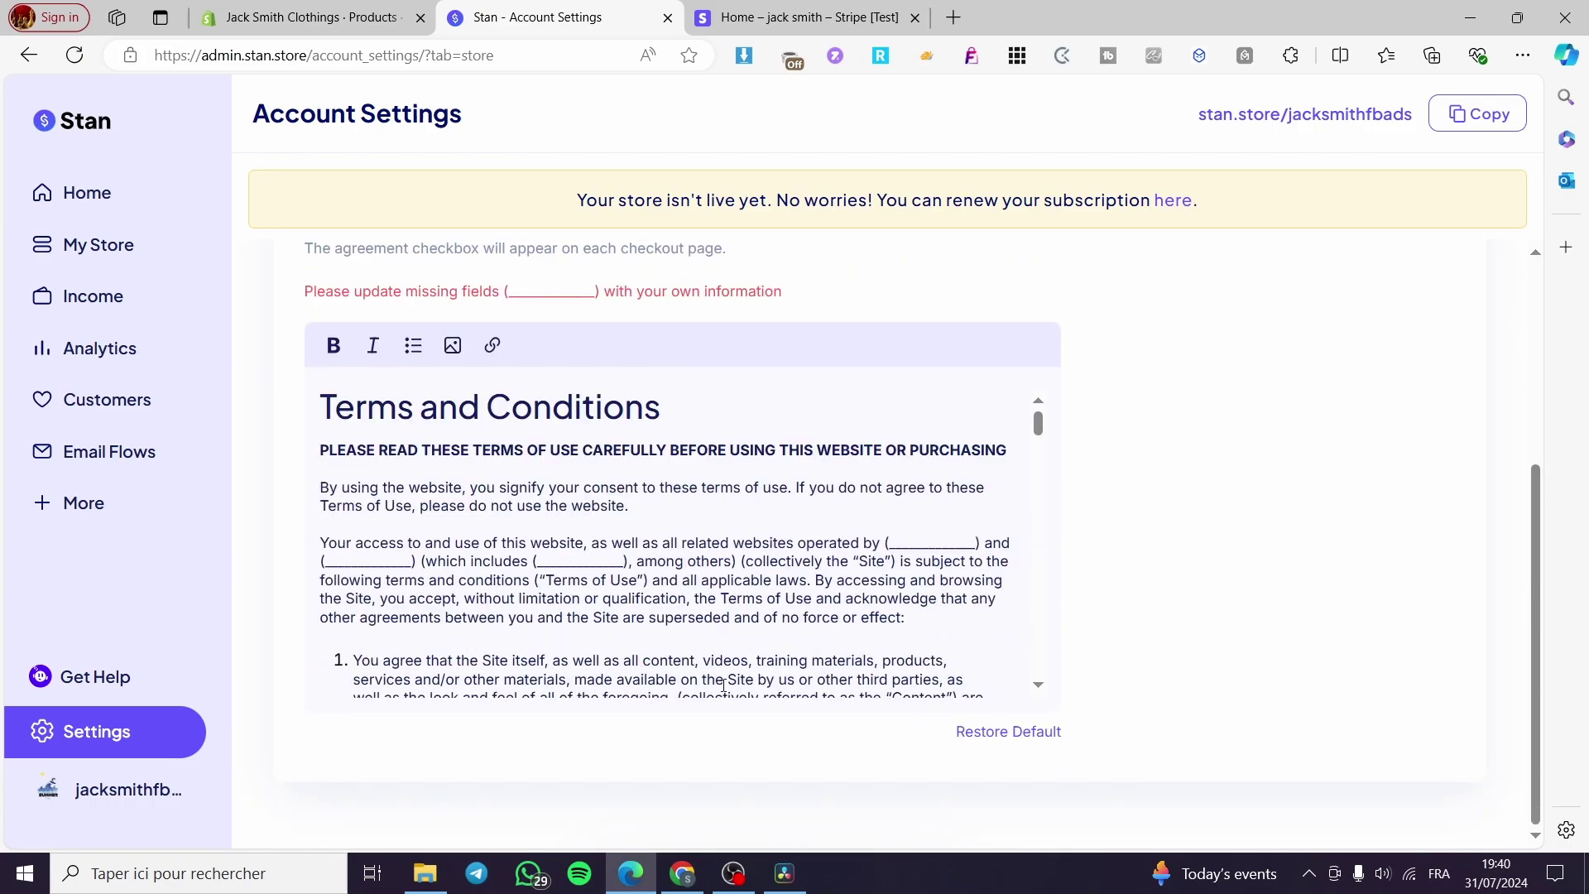
scroll(831, 707, "up", 4)
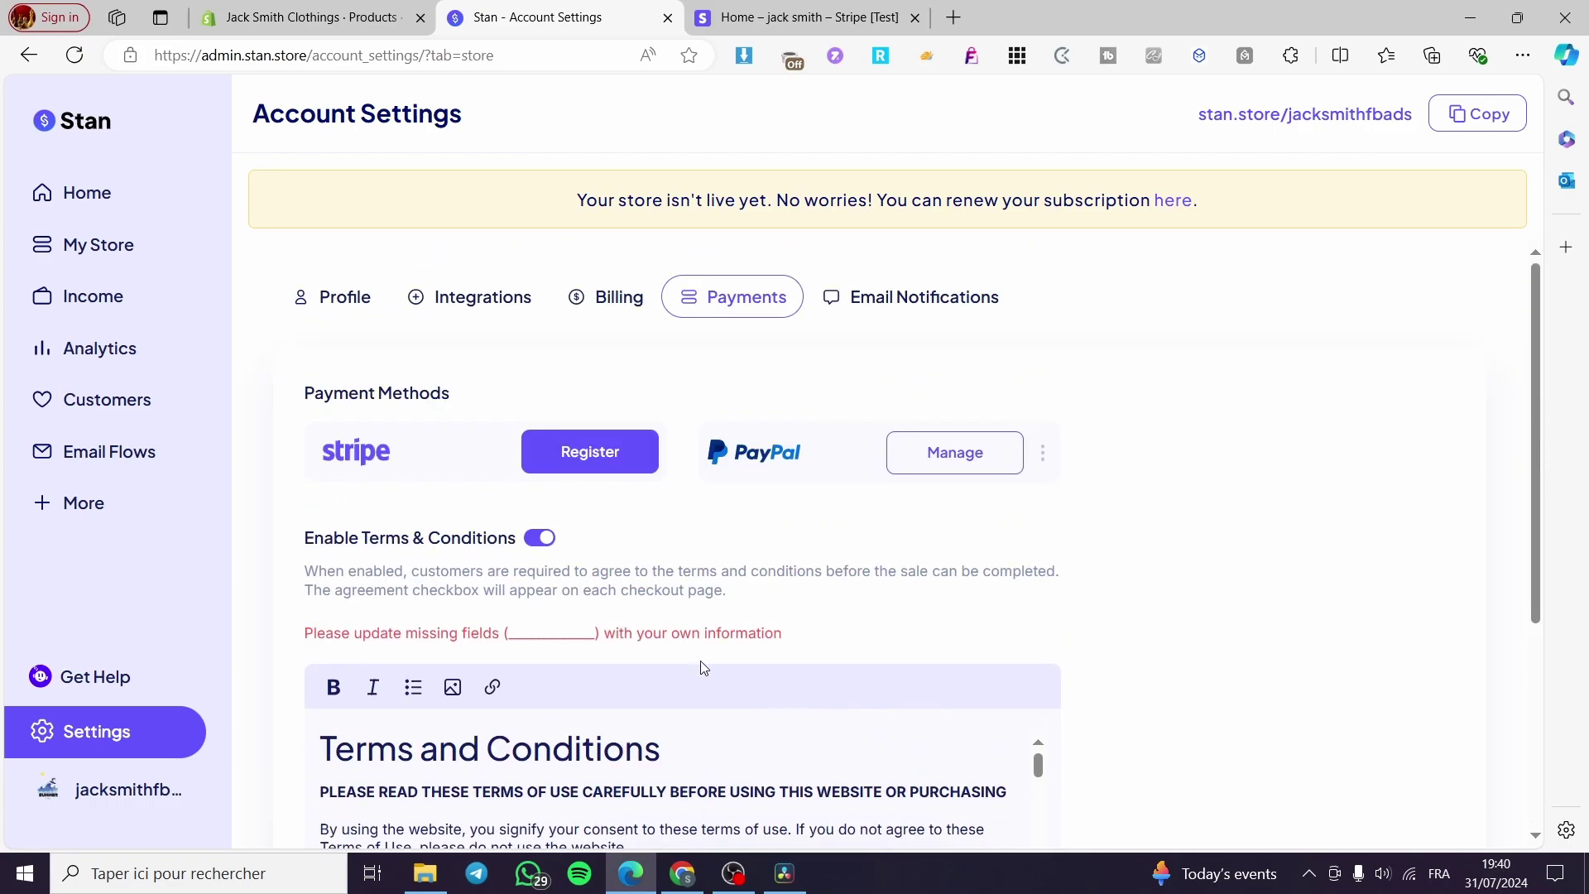
- Register Stripe as a payment method with United States as home country, and continue past the mobile number and email form
left_click(609, 458)
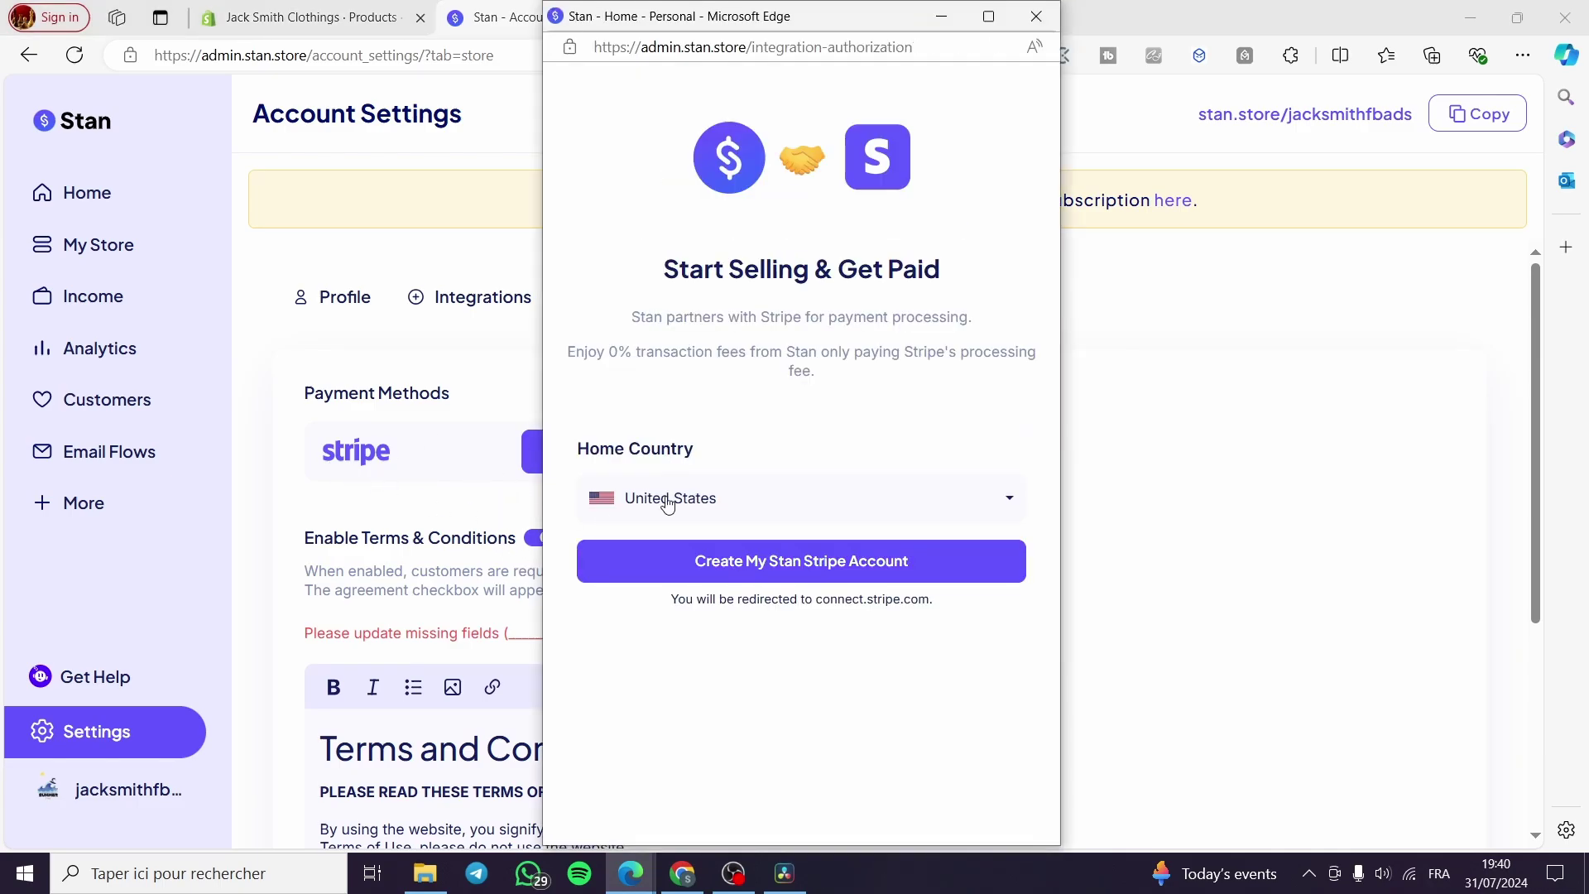
left_click(806, 563)
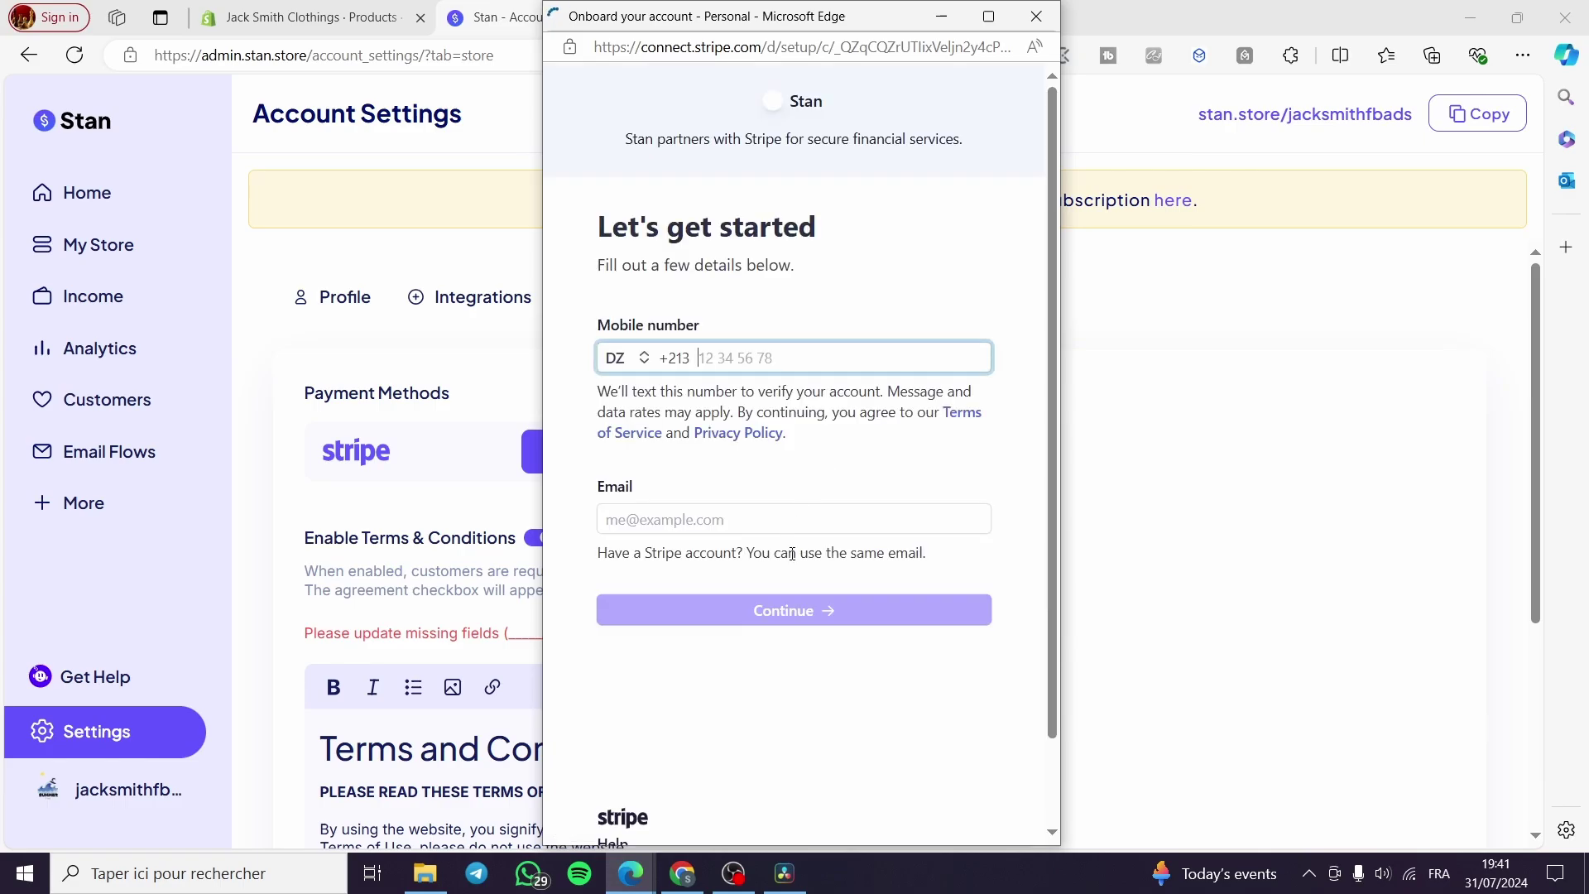
scroll(805, 610, "down", 1)
scroll(726, 530, "up", 1)
left_click_drag(598, 554, 940, 574)
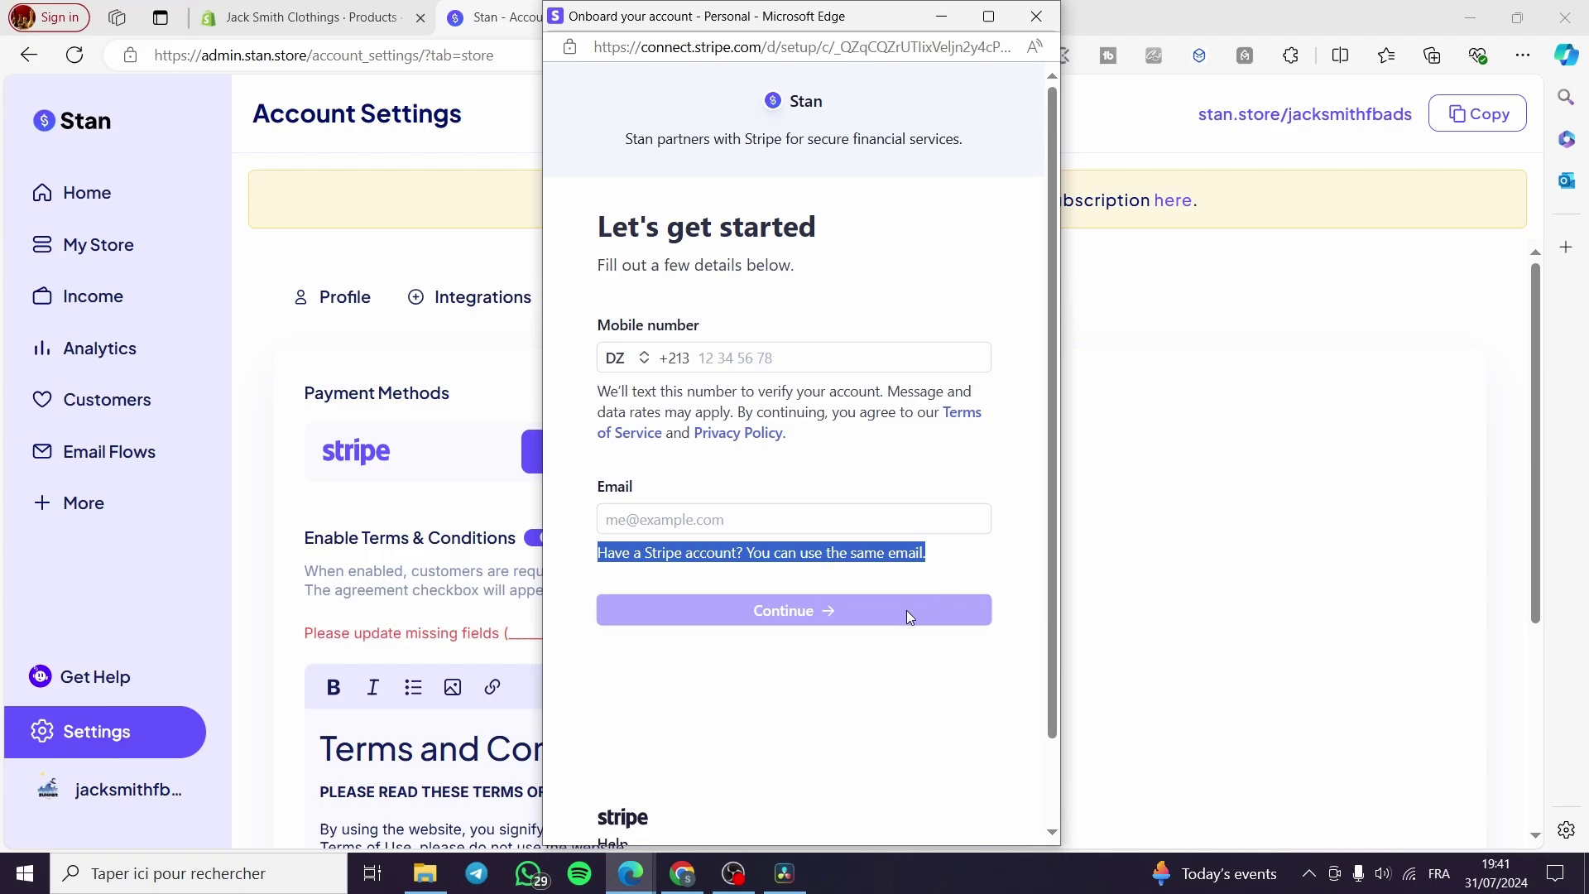
left_click(932, 604)
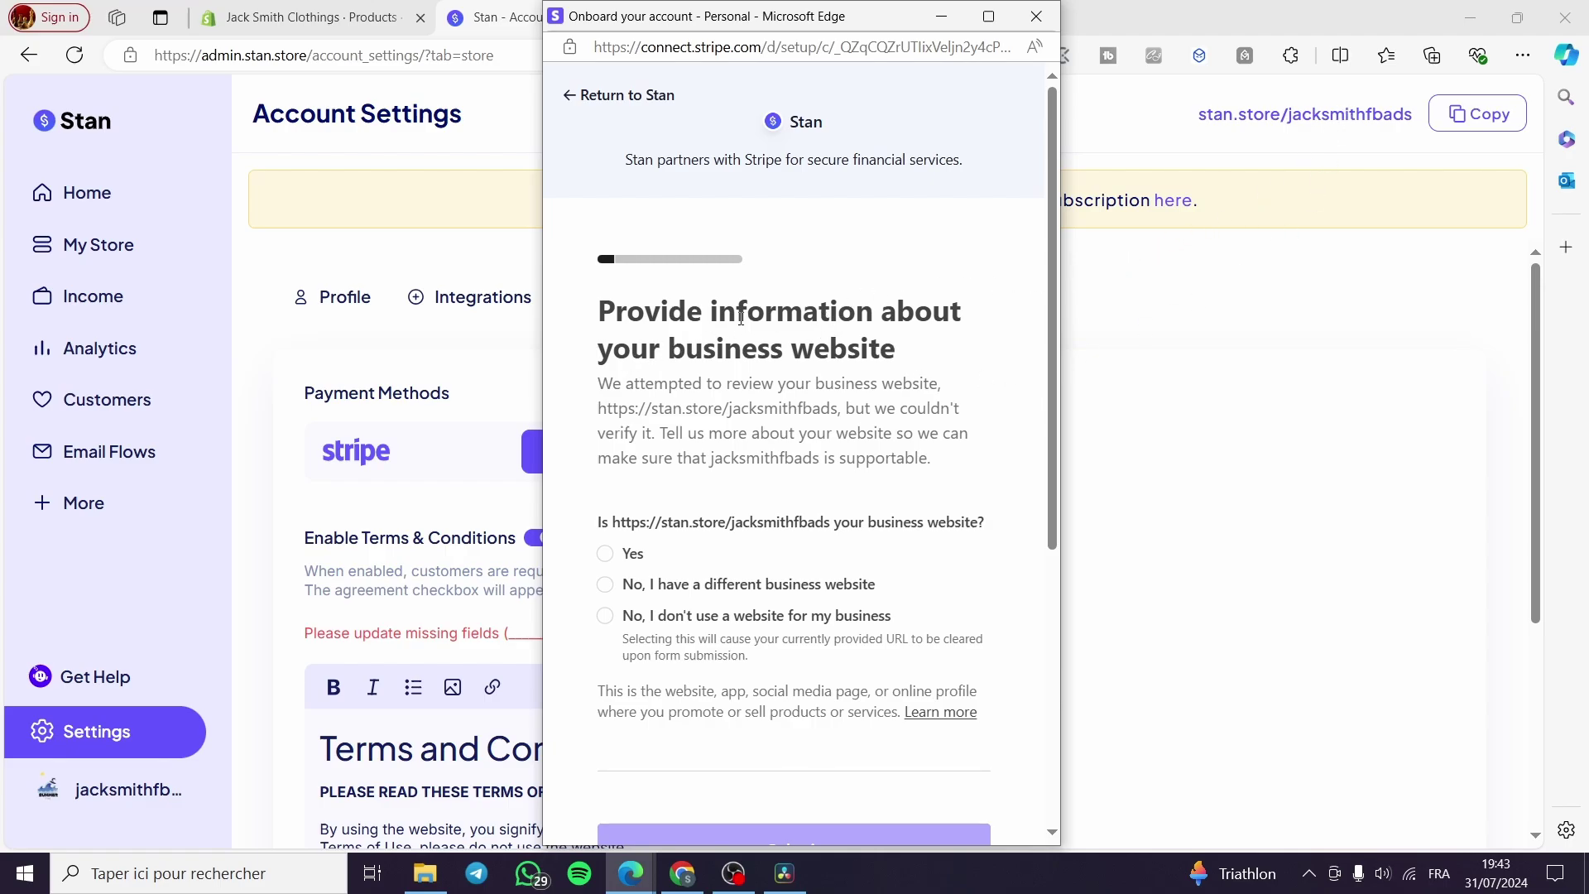
- Review the business website question and its answer options in the Stripe onboarding form
scroll(680, 325, "down", 3)
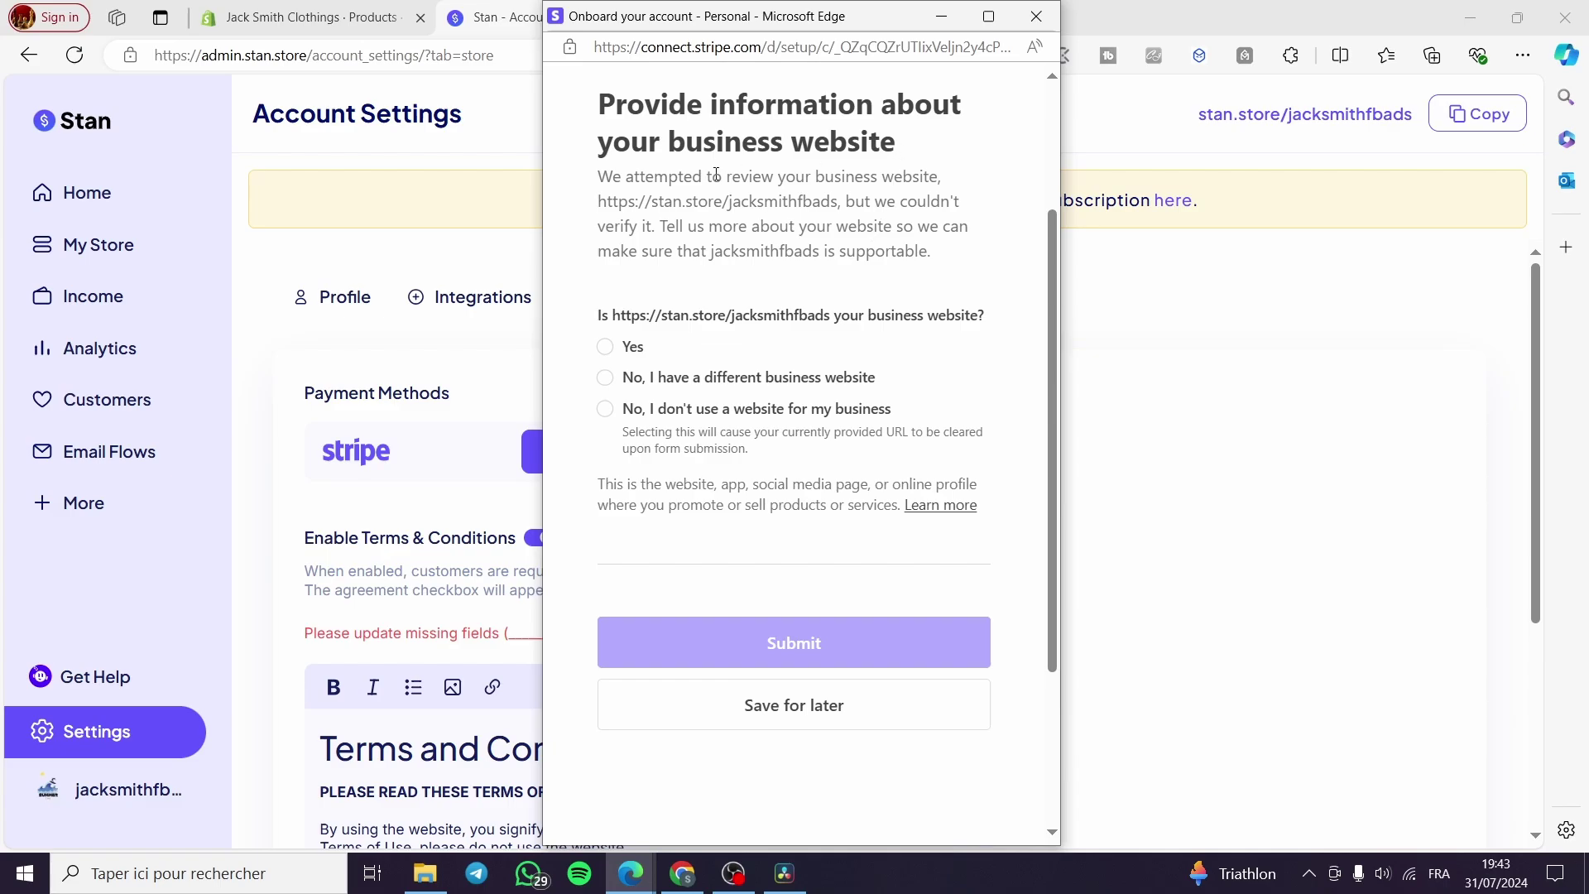
scroll(812, 351, "down", 3)
scroll(795, 380, "up", 5)
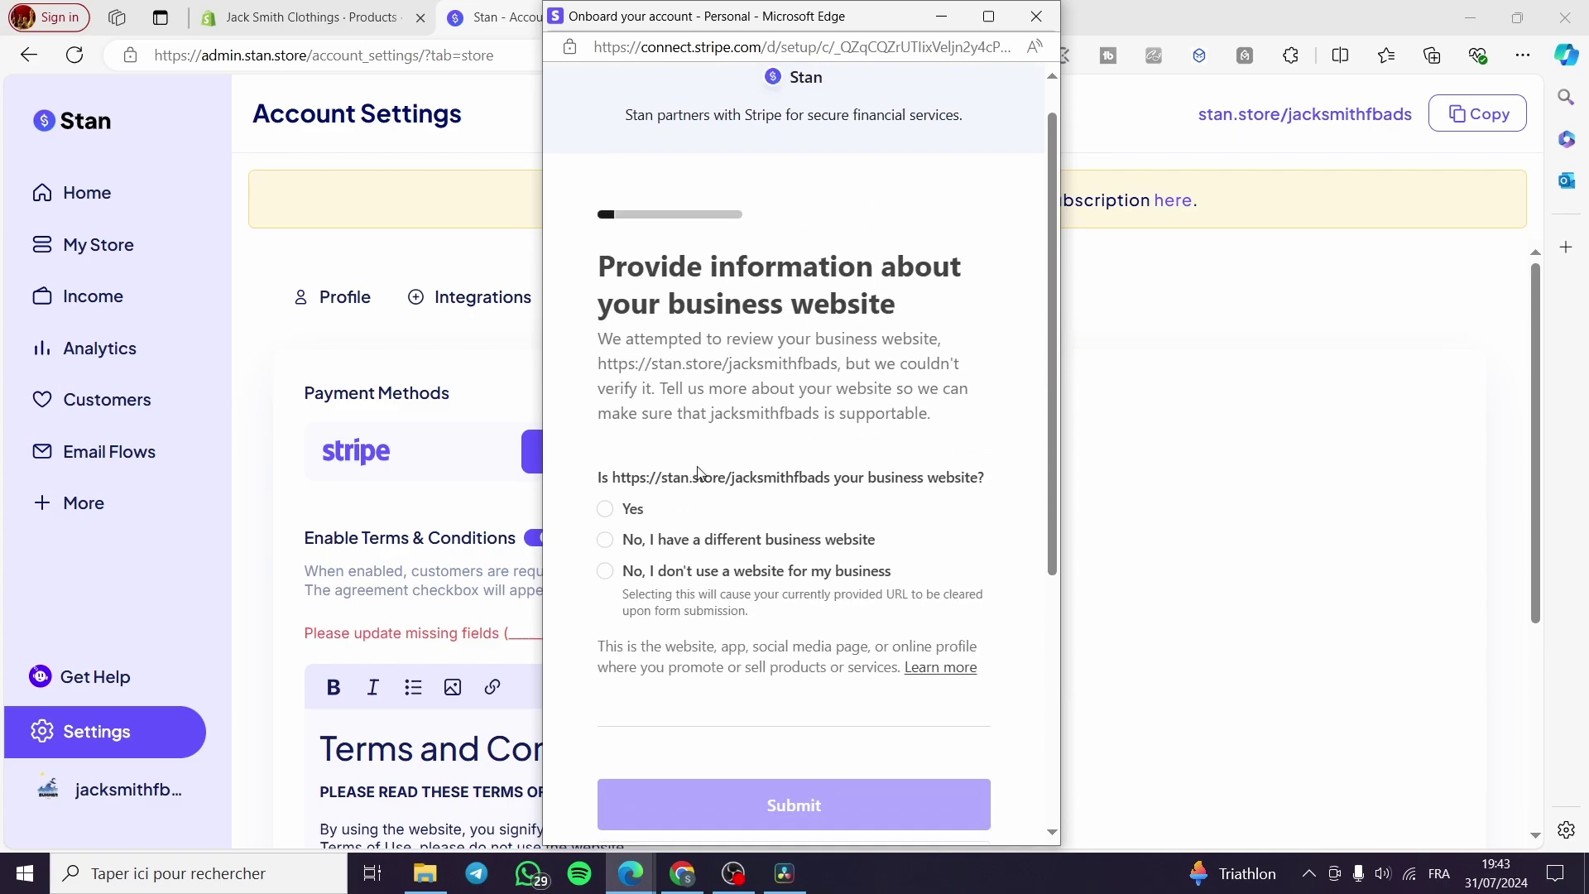
- Continue past the business website question, choose Individual as the type of business, and save the Stripe onboarding for later
scroll(765, 546, "down", 3)
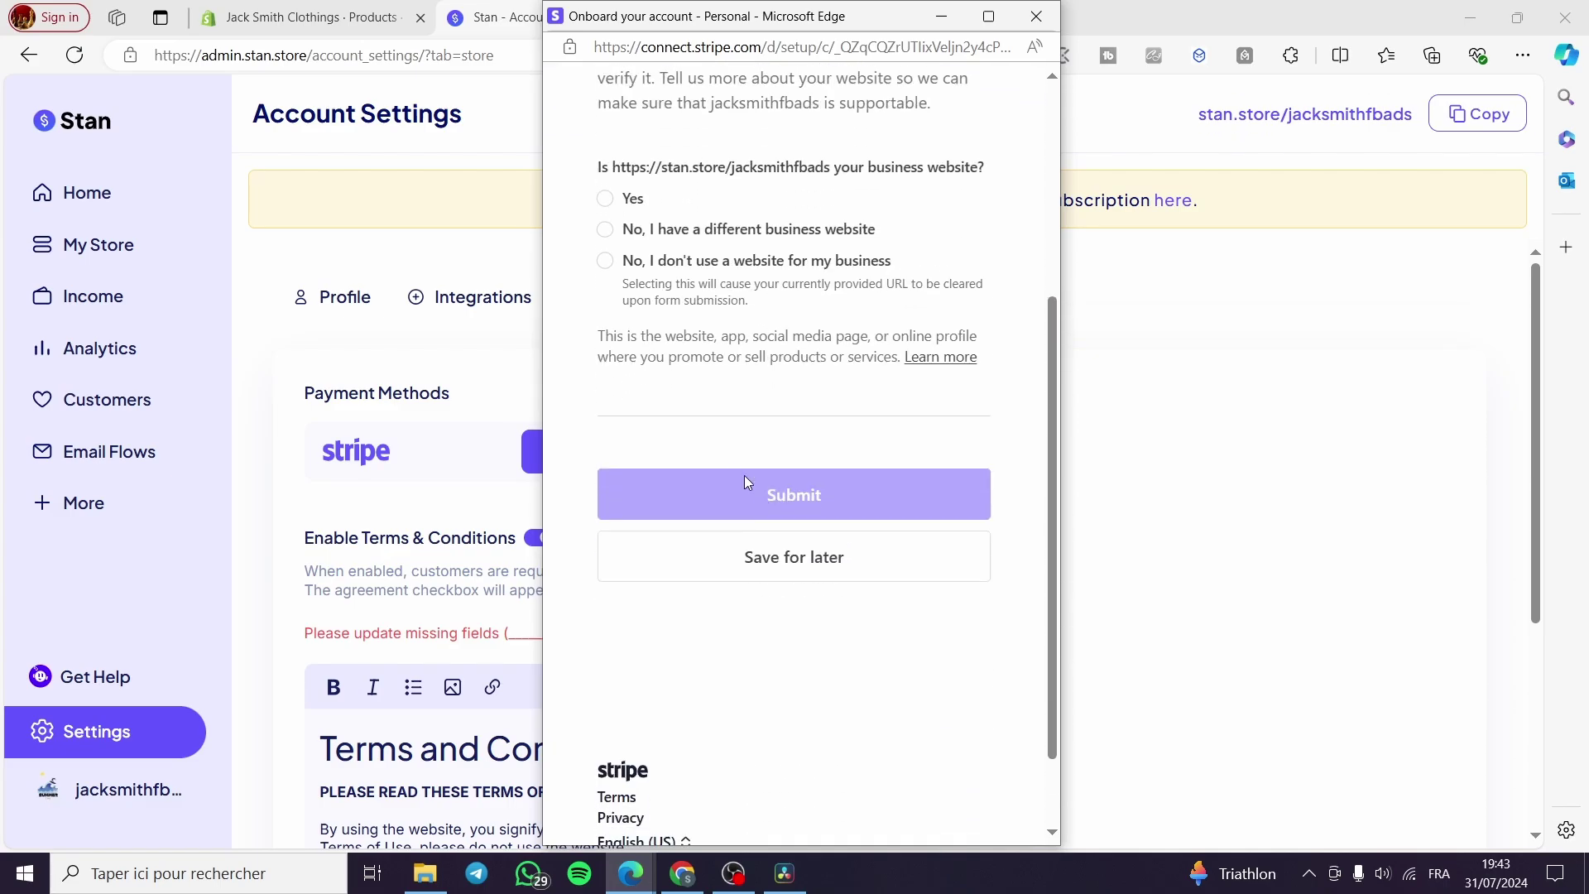
scroll(745, 478, "up", 3)
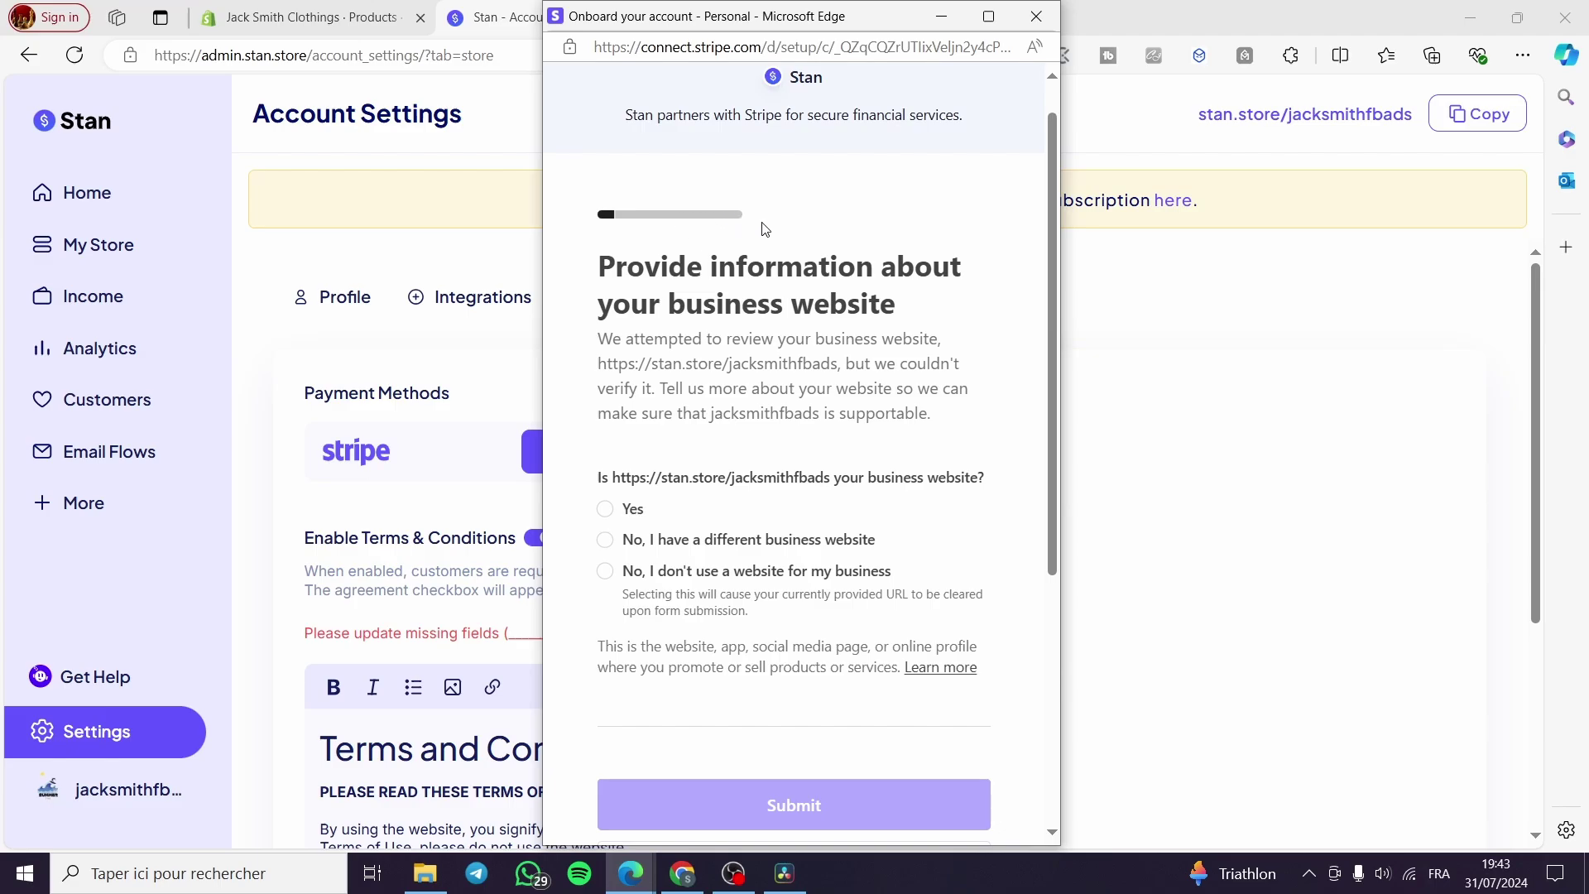
scroll(950, 502, "down", 4)
left_click(799, 448)
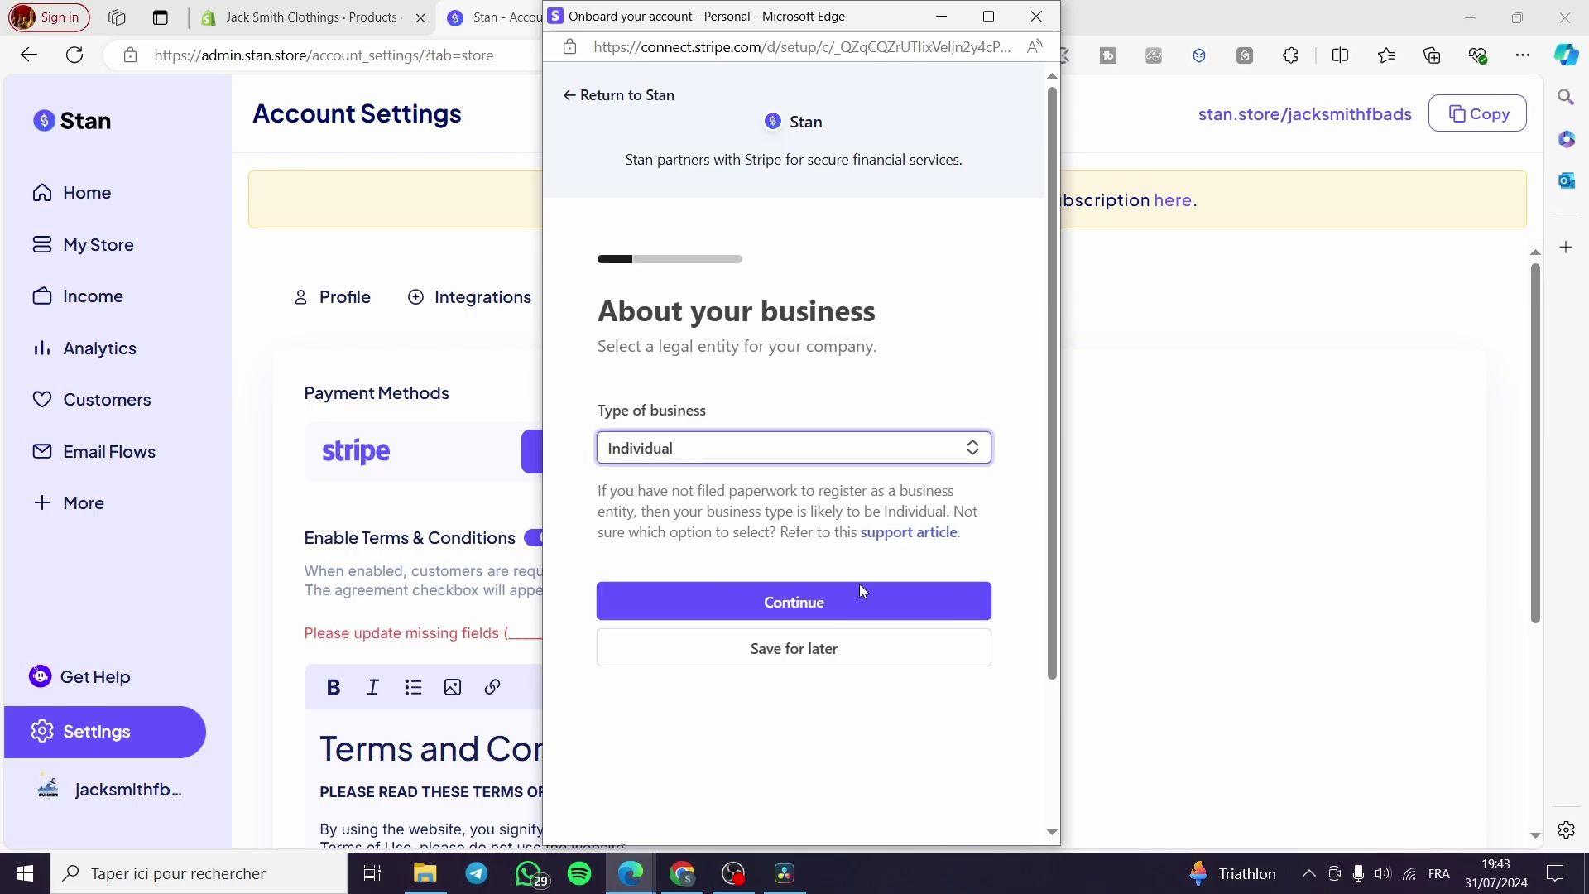
left_click(824, 659)
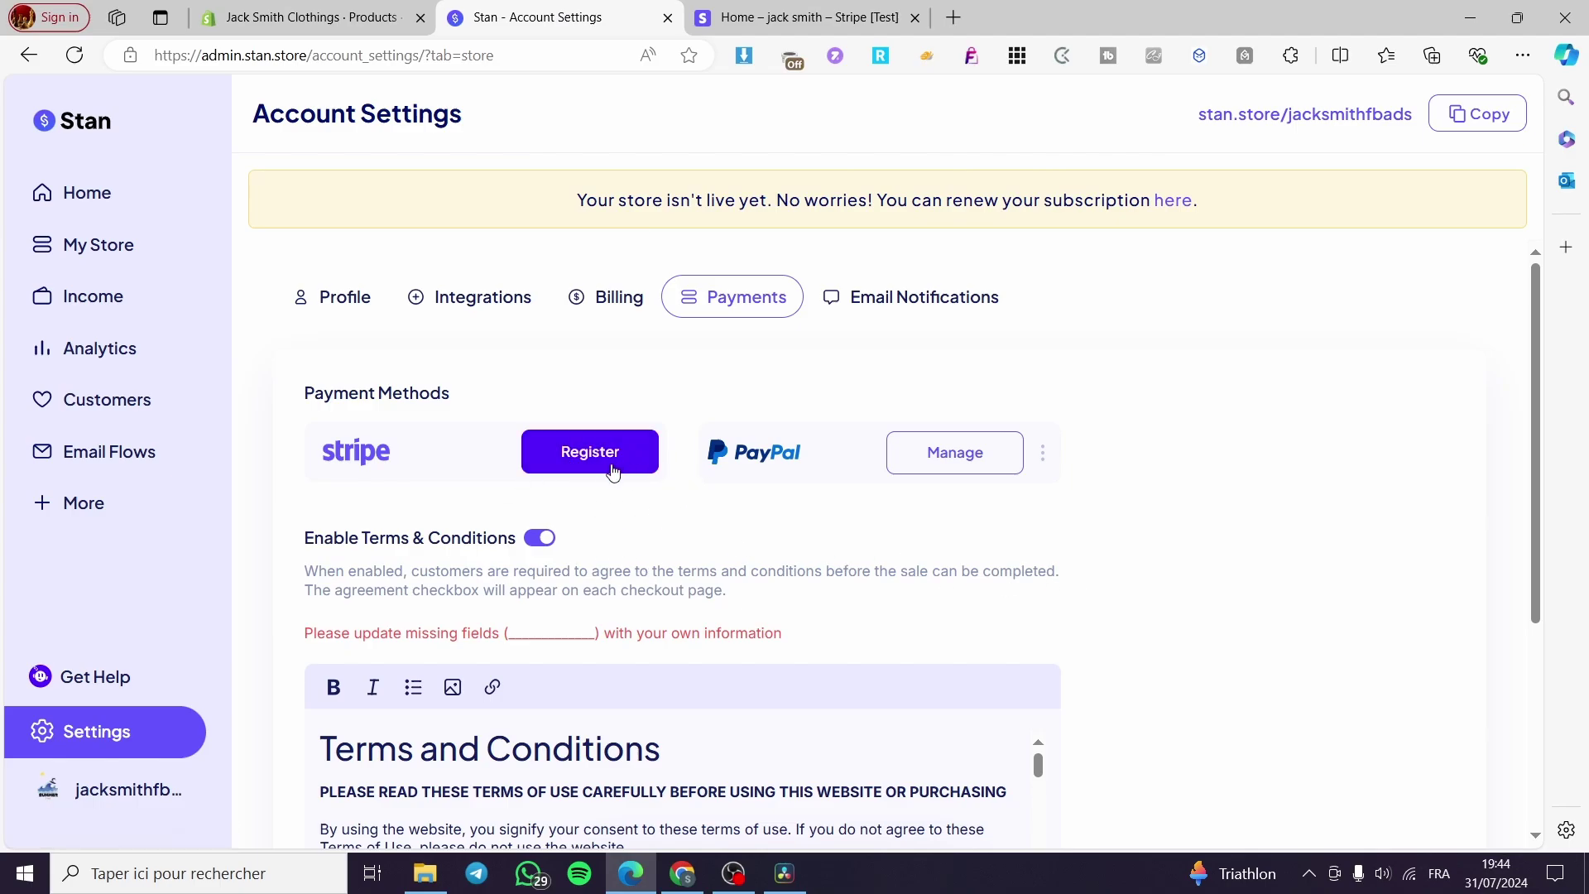
- Switch to the Stripe dashboard and sign in to the account again with the account password
left_click(612, 471)
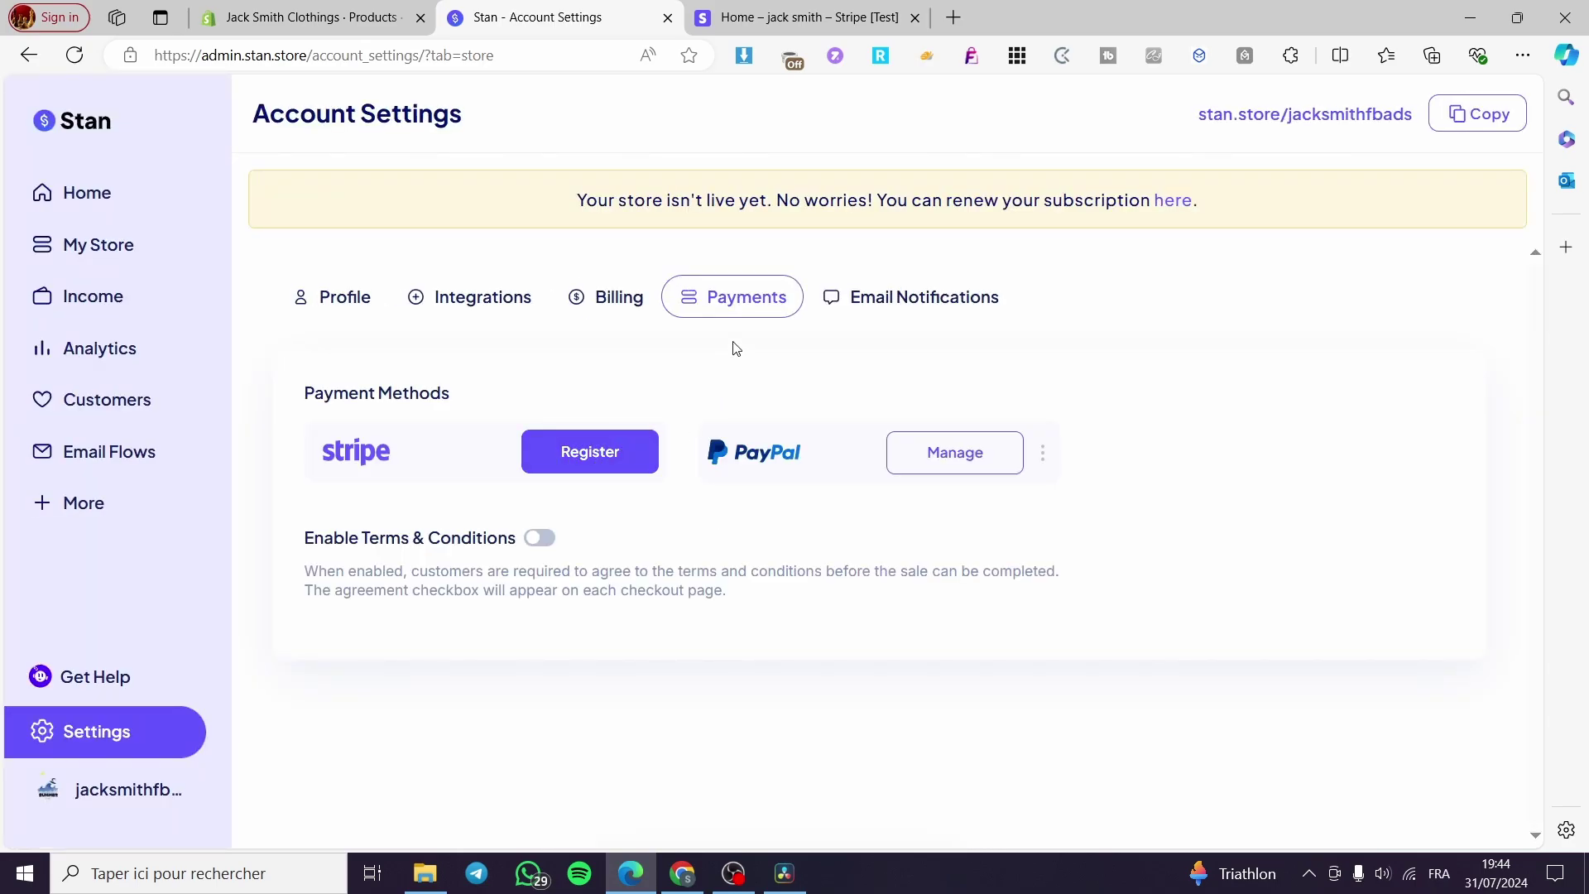
left_click(778, 23)
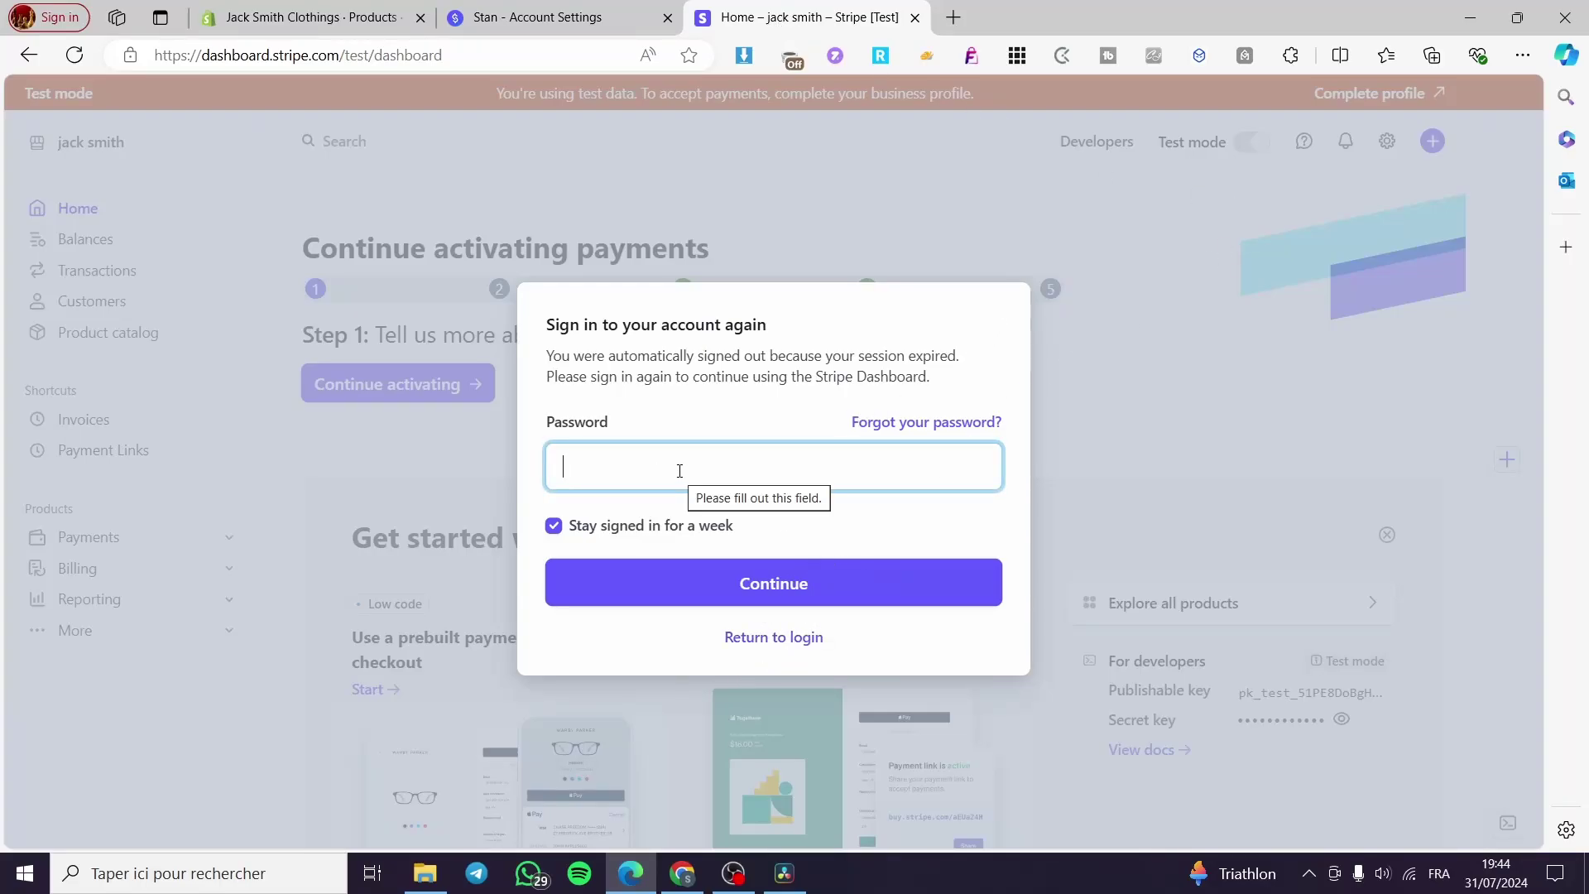
type("••••")
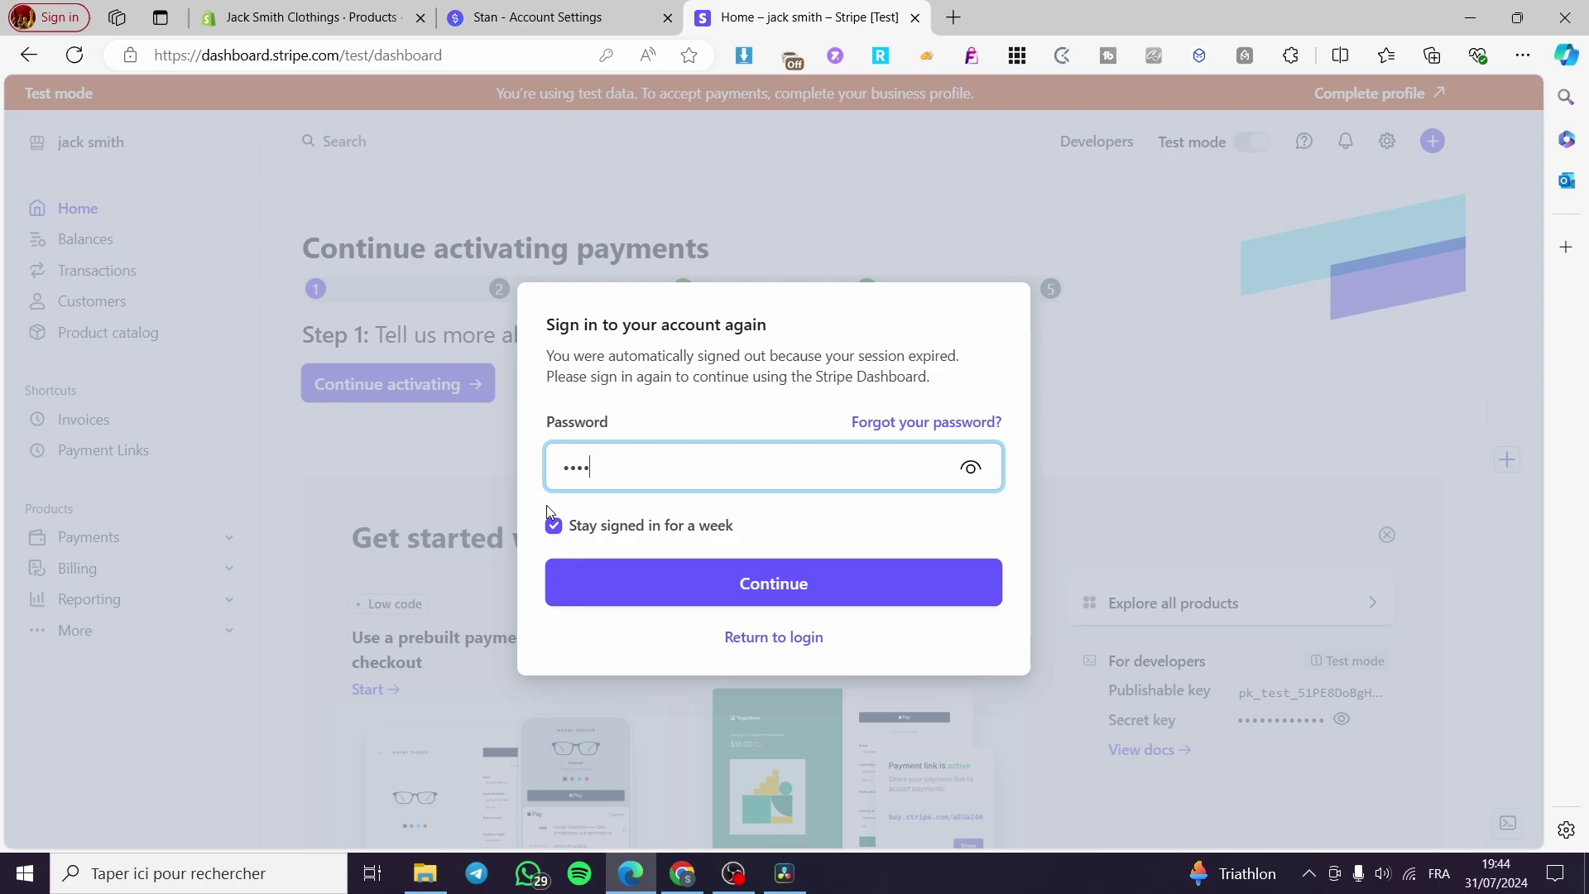
type("•••••••")
left_click(790, 581)
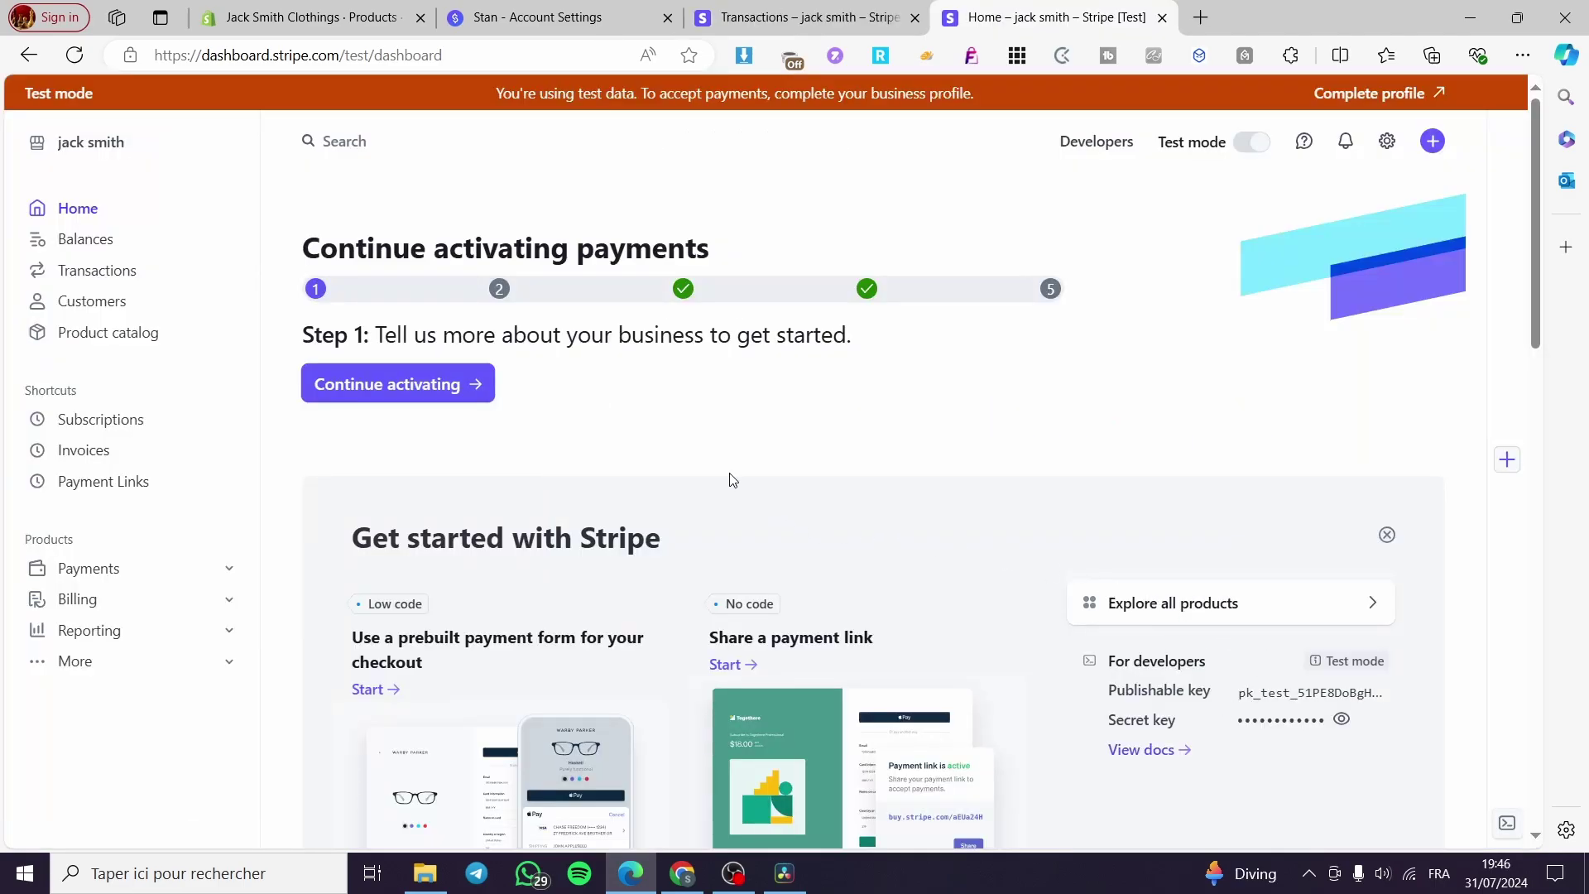
- Start creating a payment in the Stripe dashboard and switch it from one-time to recurring to open the test subscription form
left_click(488, 7)
left_click(994, 11)
left_click(1433, 142)
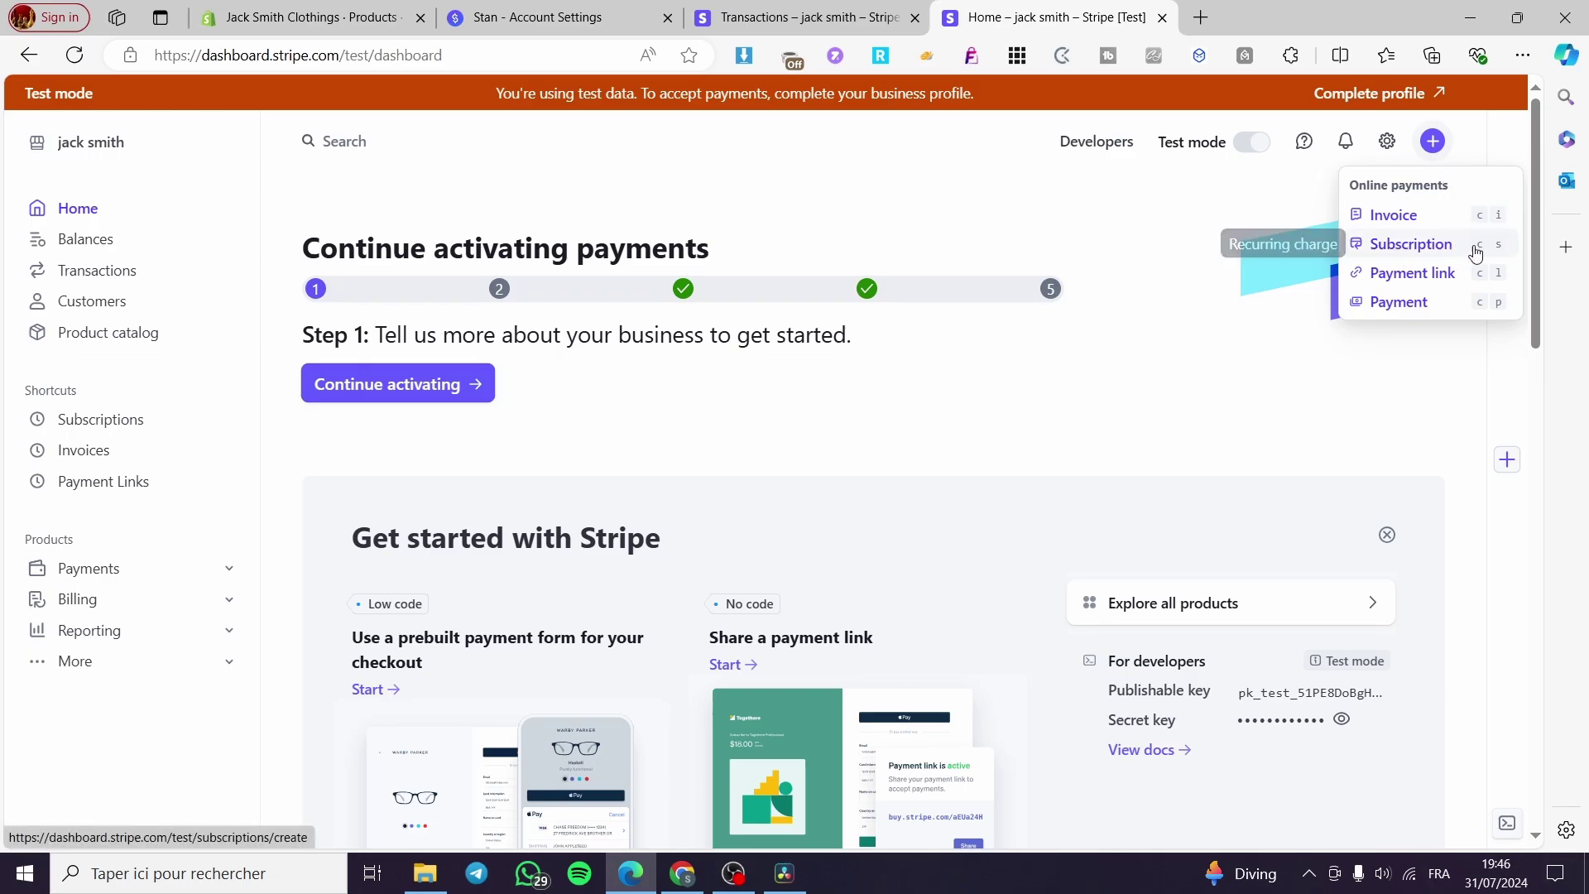
left_click(1405, 302)
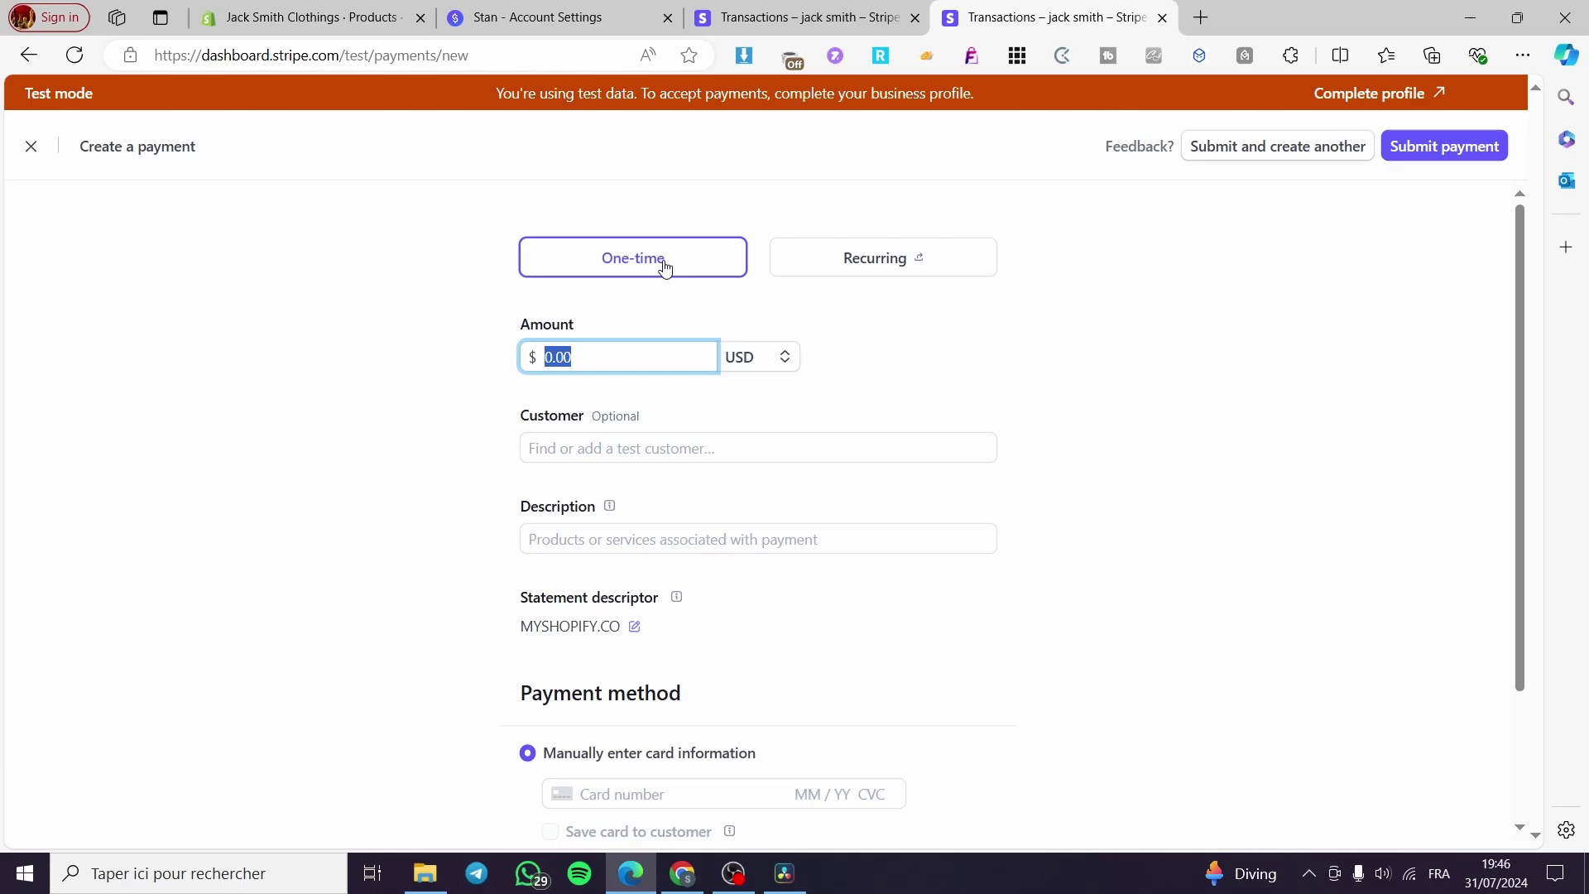
left_click(883, 273)
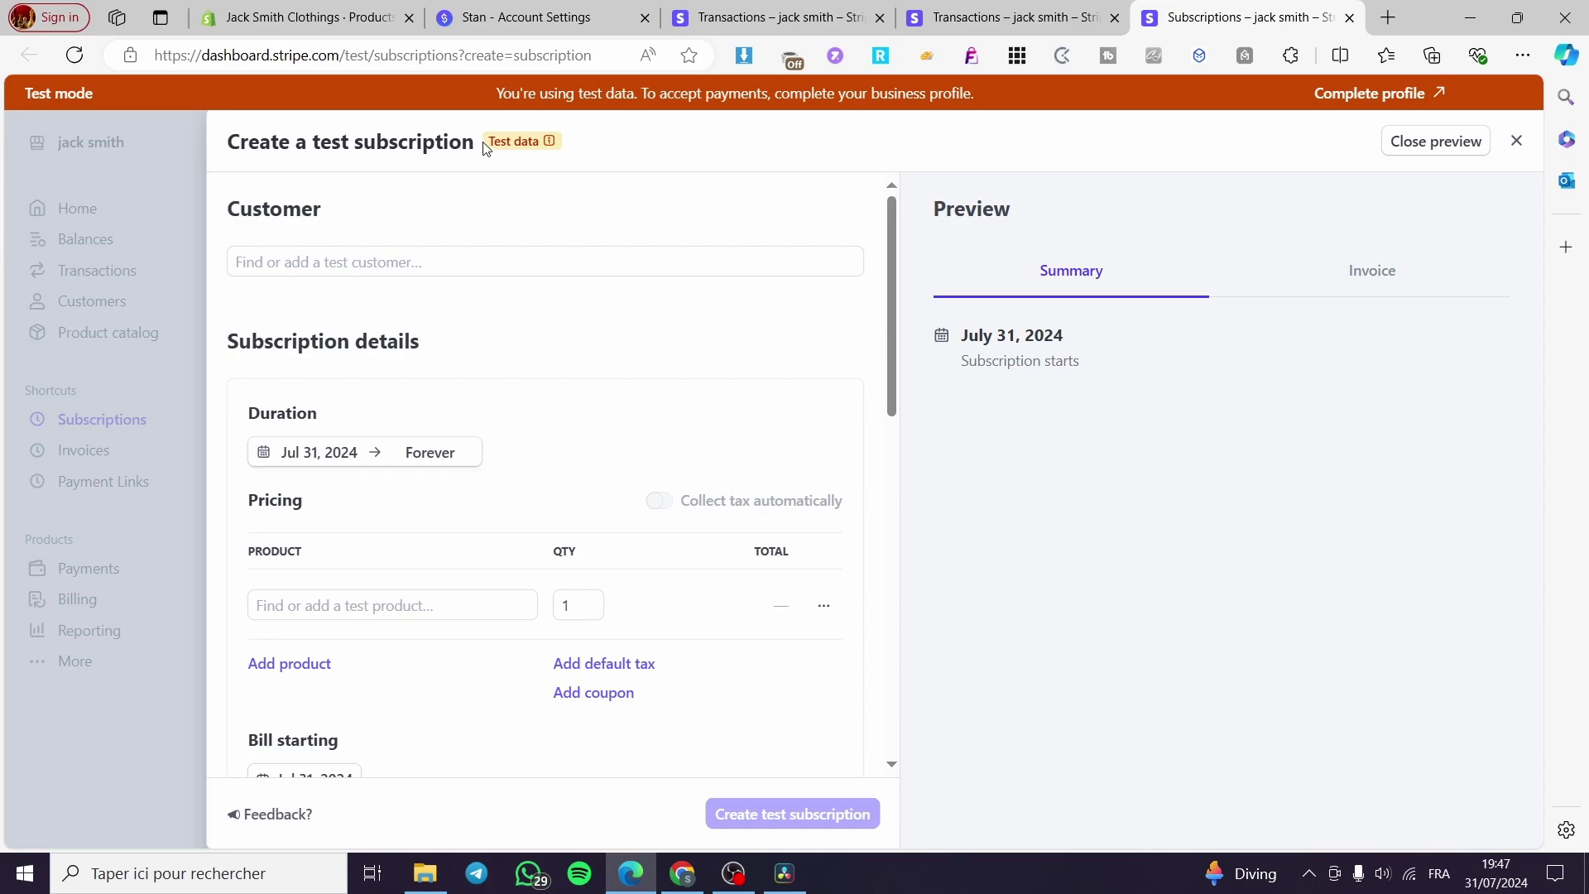
left_click_drag(486, 148, 348, 145)
left_click(590, 151)
- Start adding a new customer to the test subscription and set the billing country to France
left_click(330, 261)
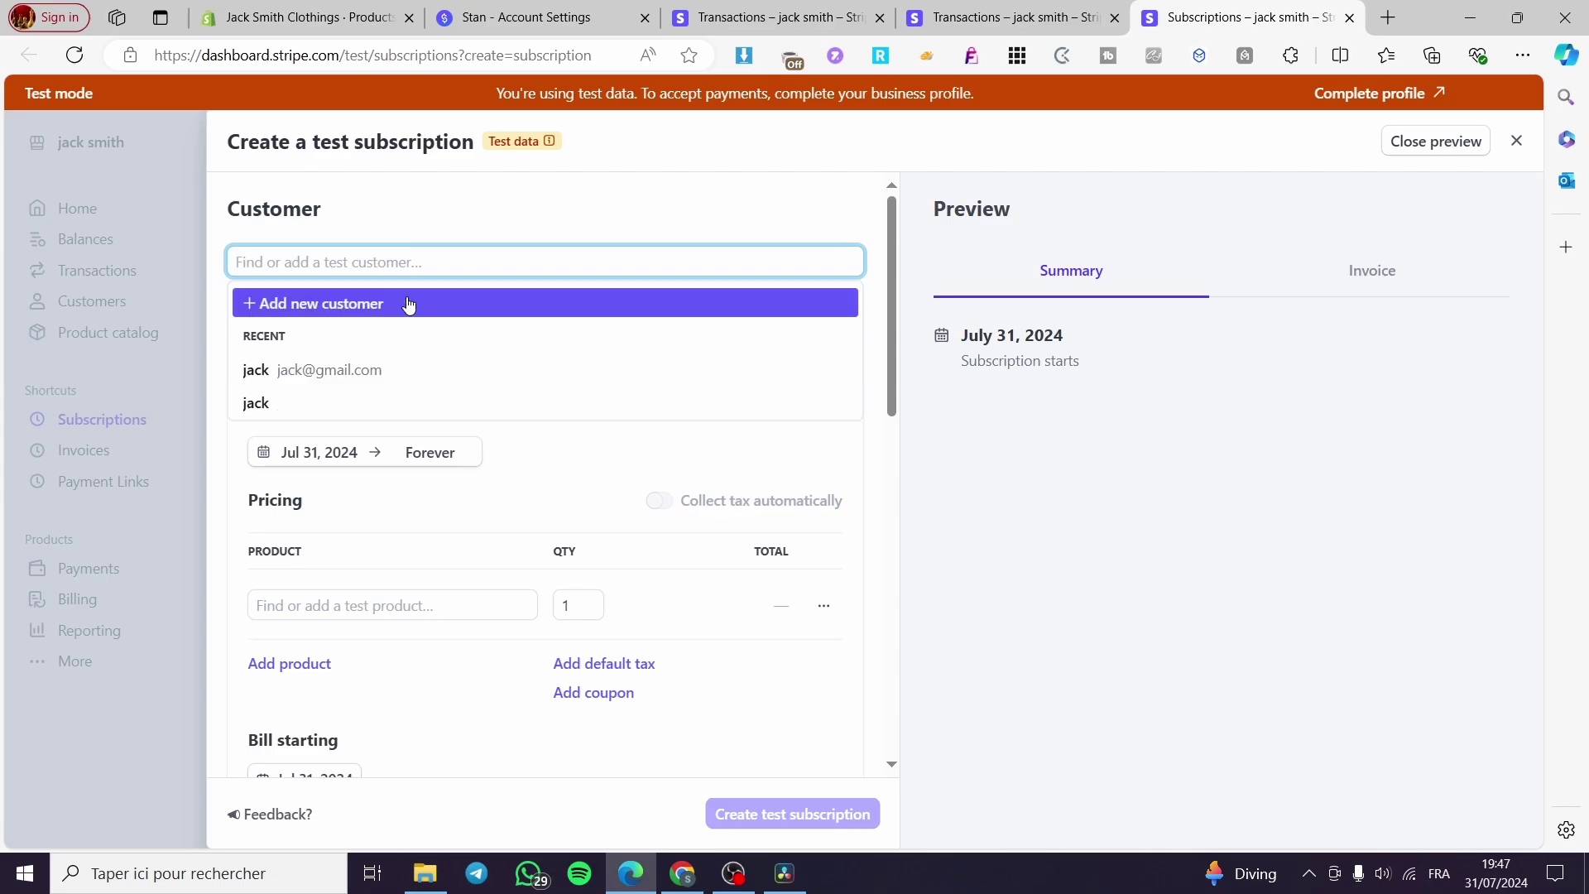
left_click(437, 303)
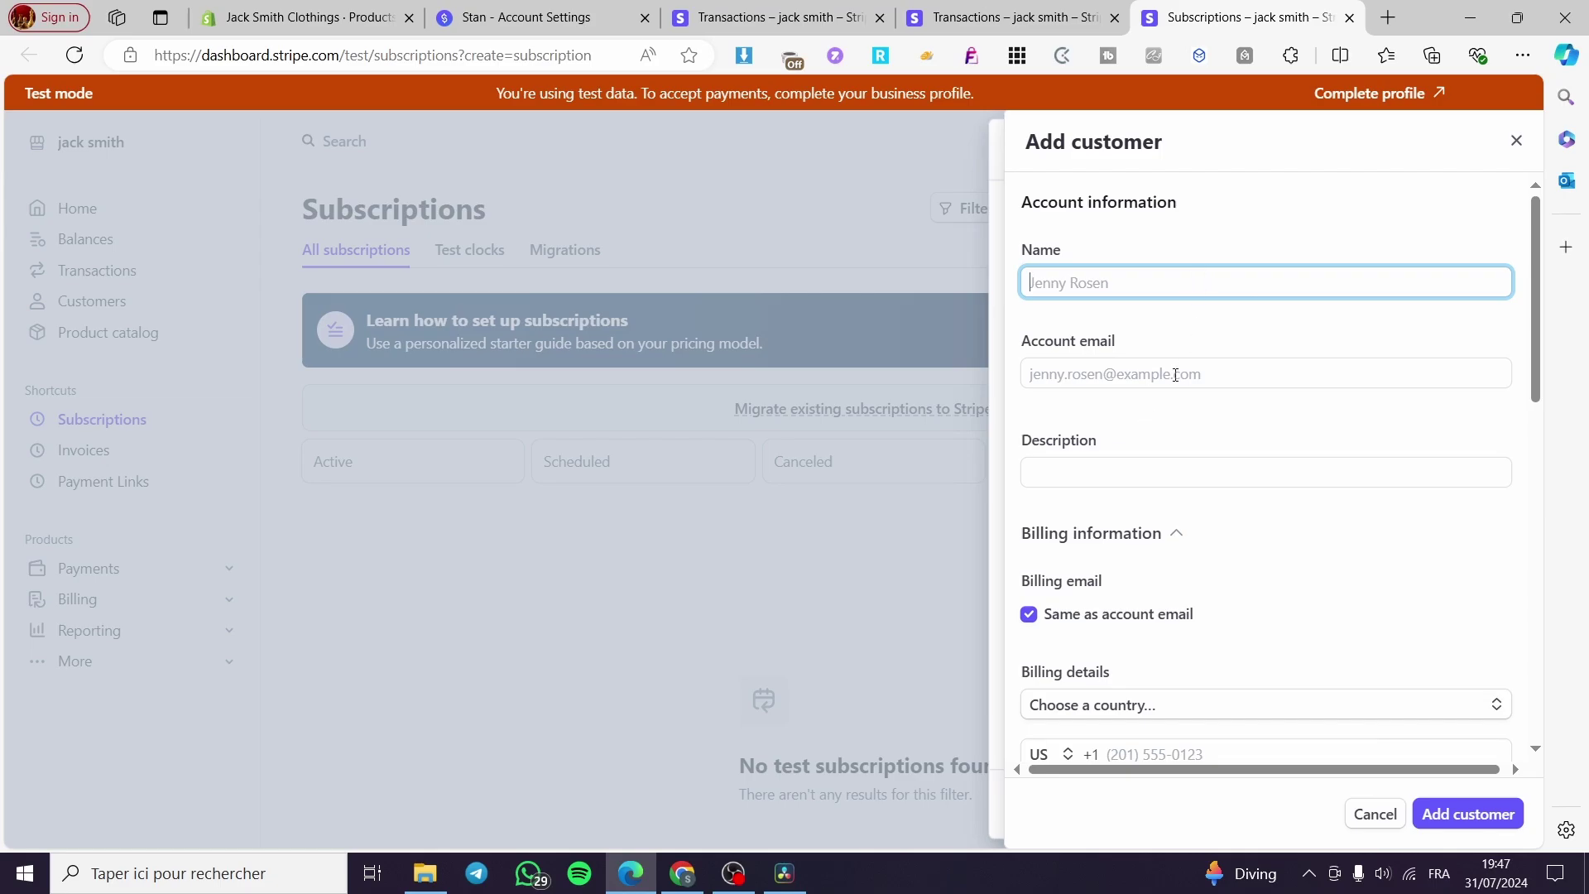
scroll(1162, 485, "down", 4)
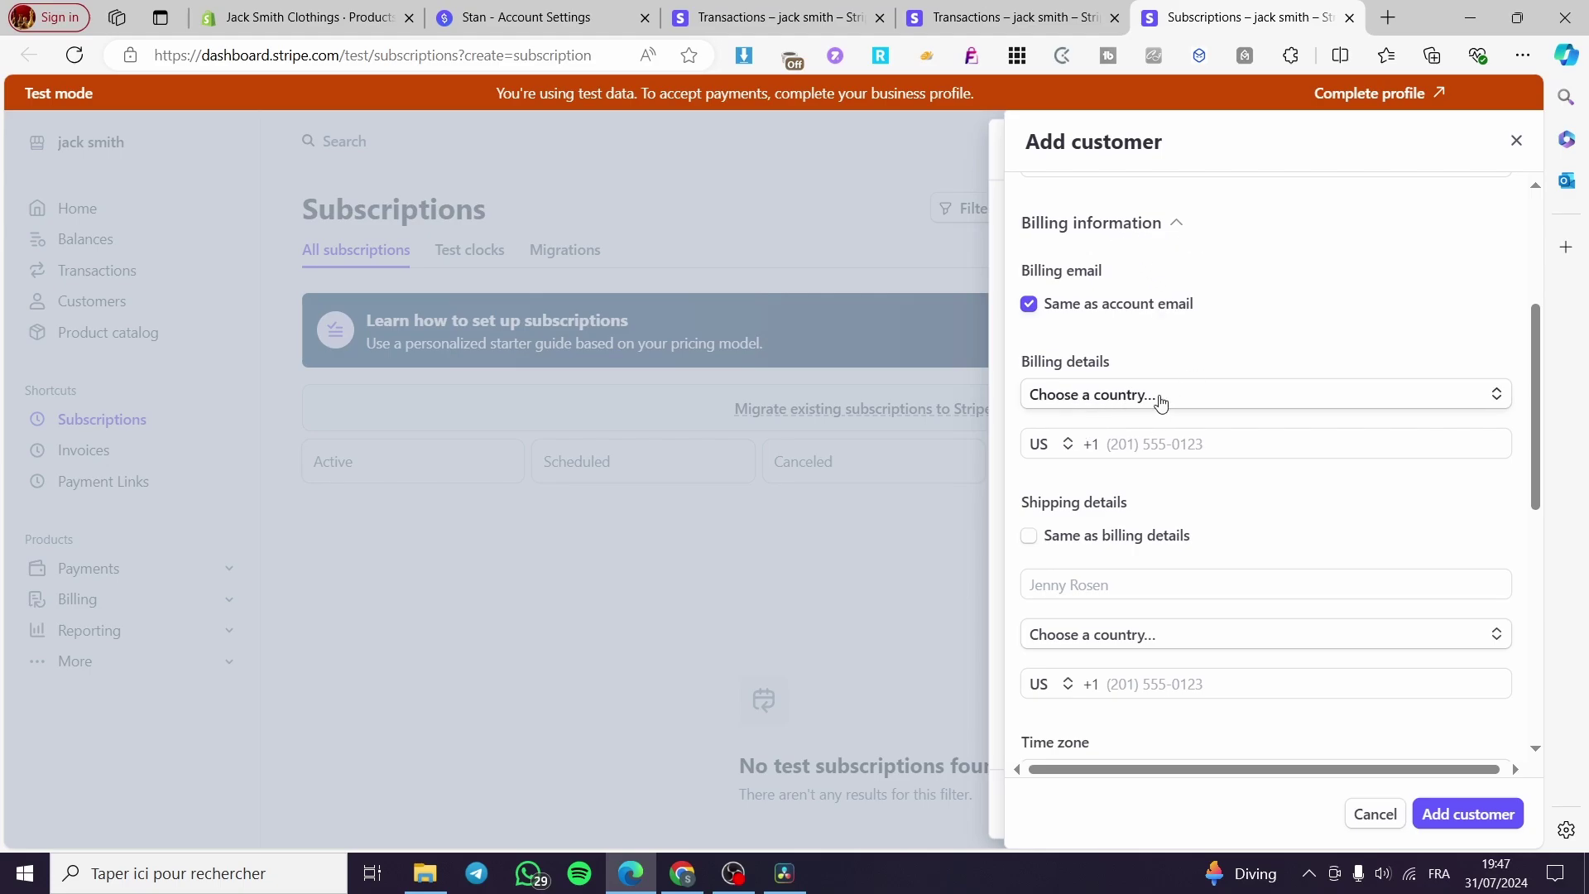
left_click(1193, 397)
scroll(1359, 543, "down", 5)
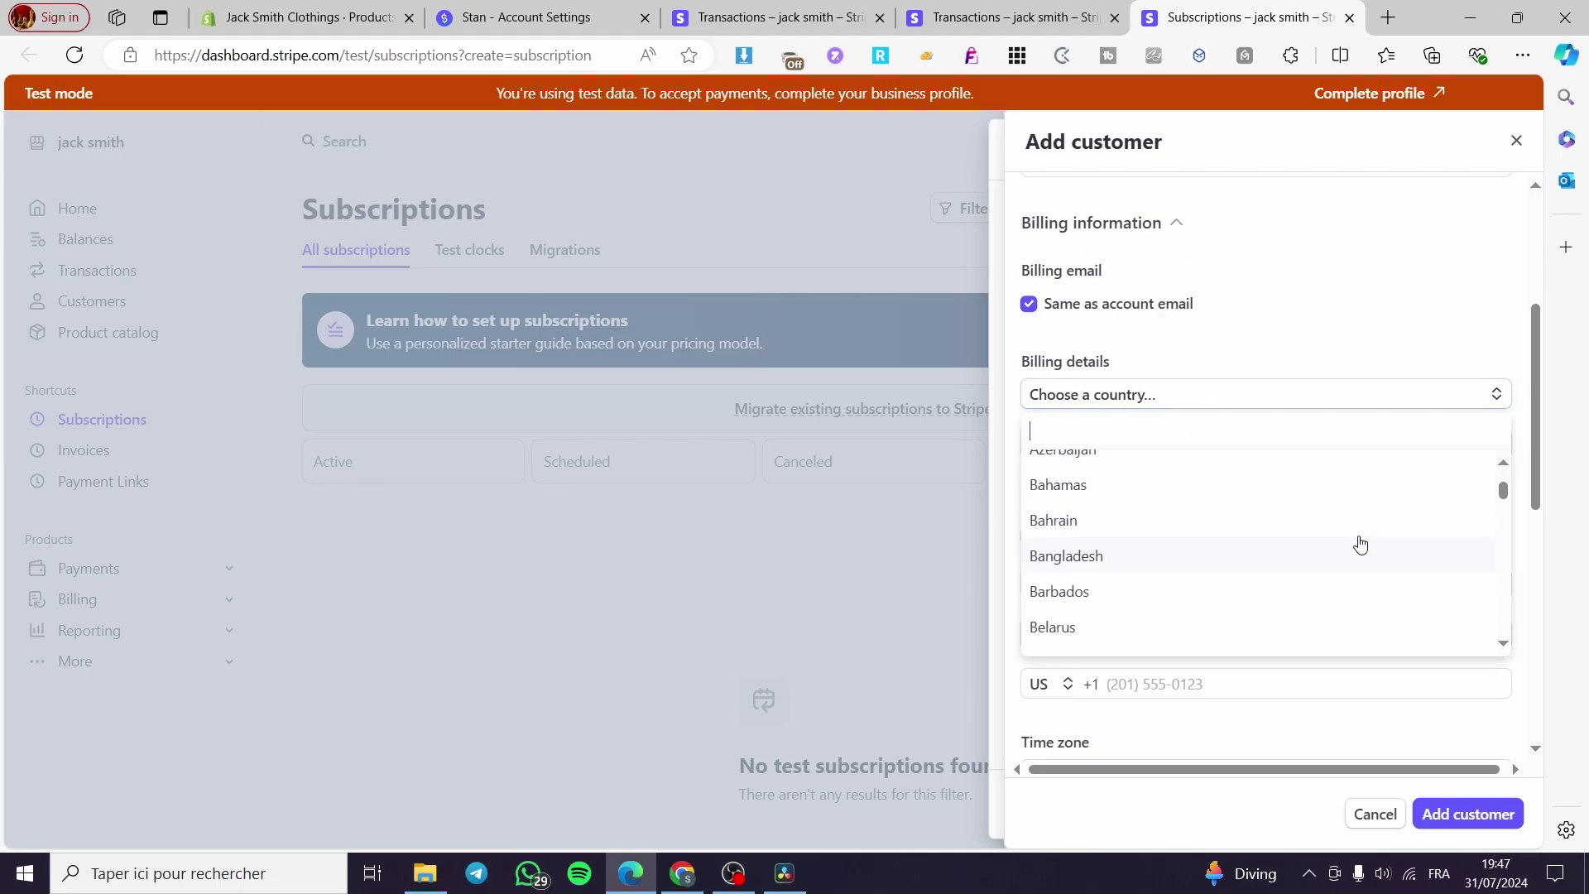
scroll(1502, 500, "down", 2)
scroll(1323, 451, "up", 1)
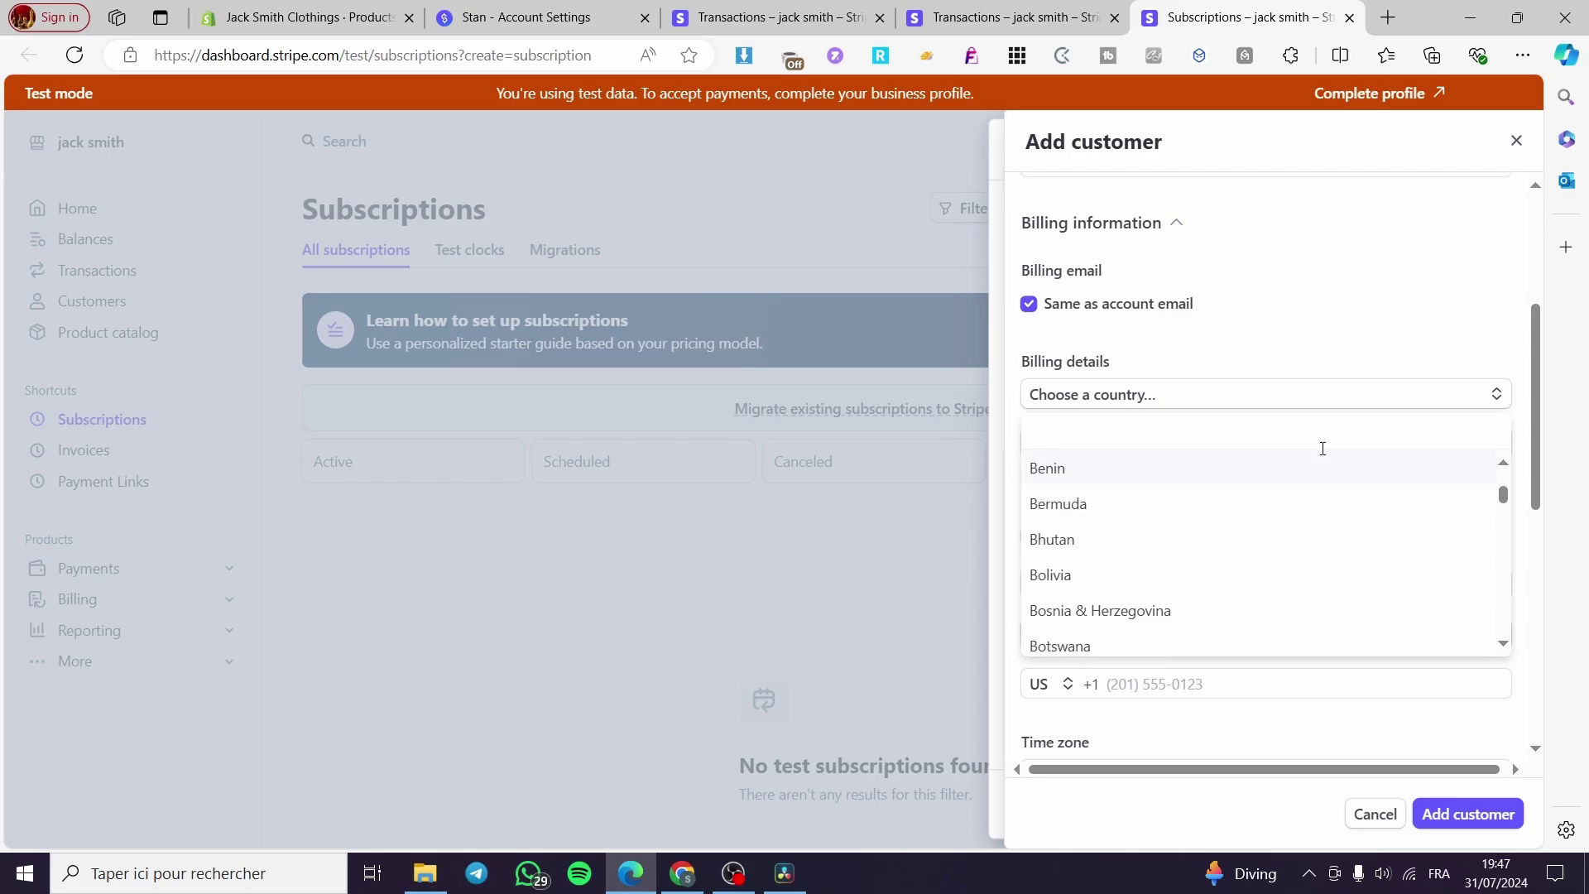
type("fra")
left_click(1116, 468)
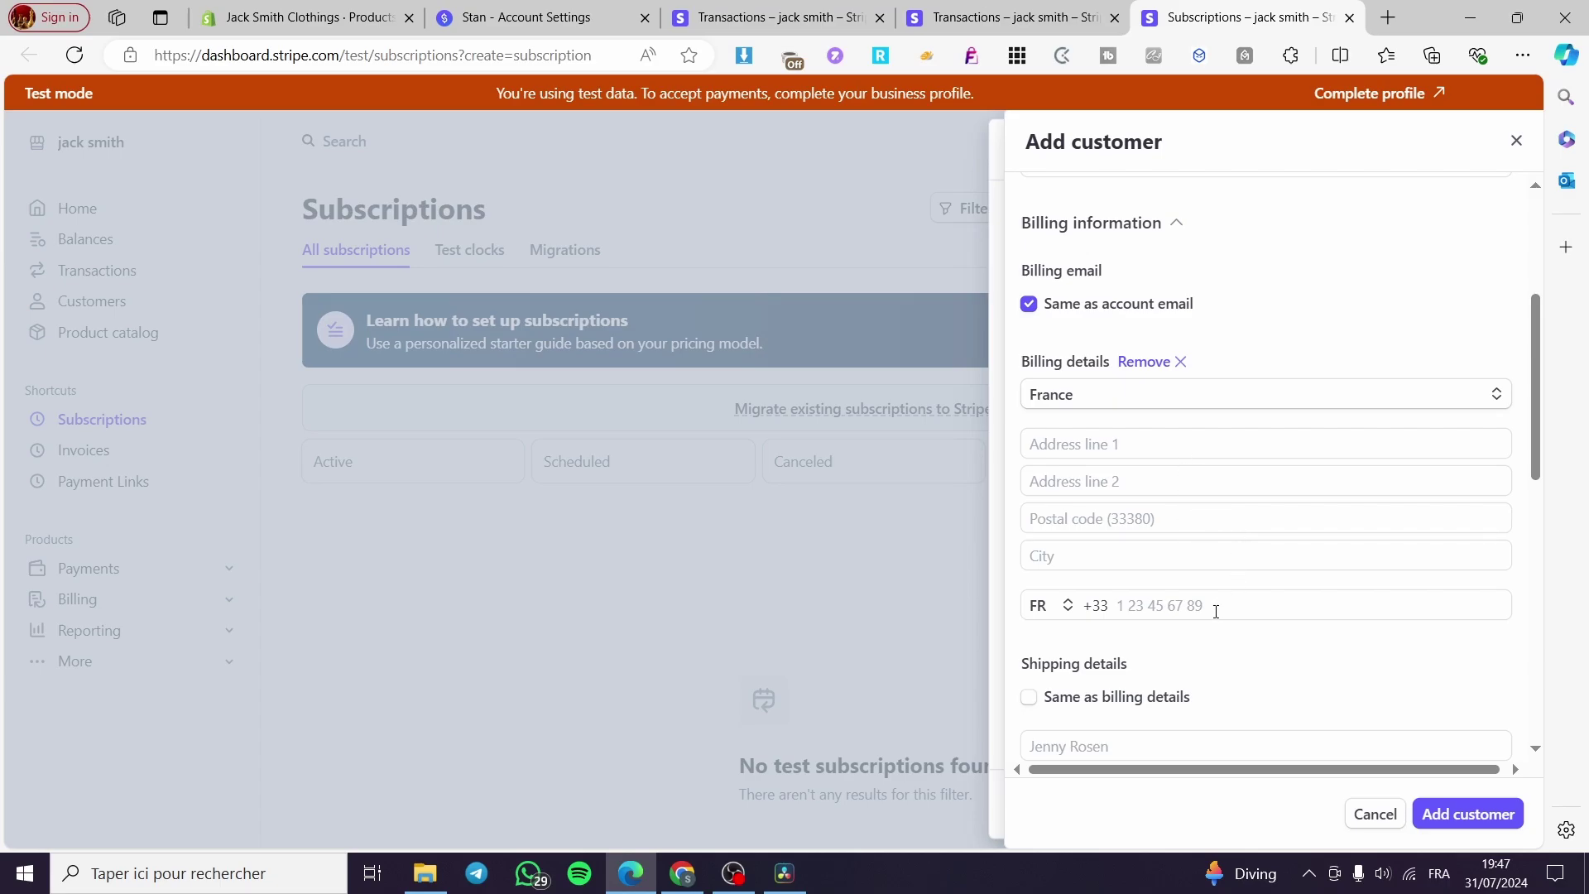
- Look over the new customer's shipping details and set the currency to EUR - Euro
scroll(1216, 607, "down", 1)
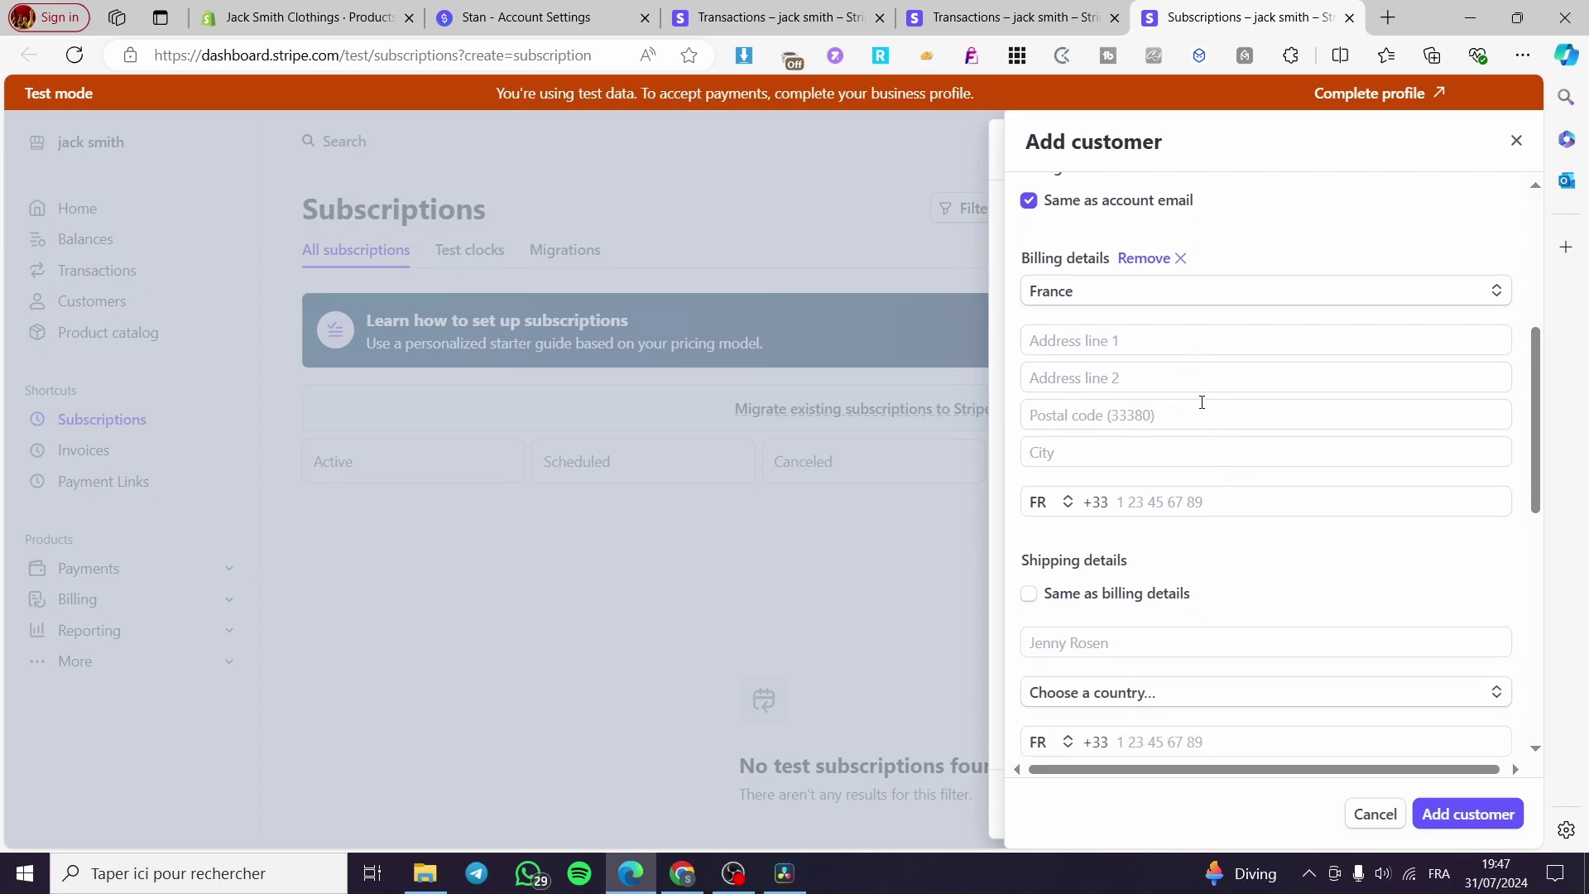
scroll(1207, 402, "down", 2)
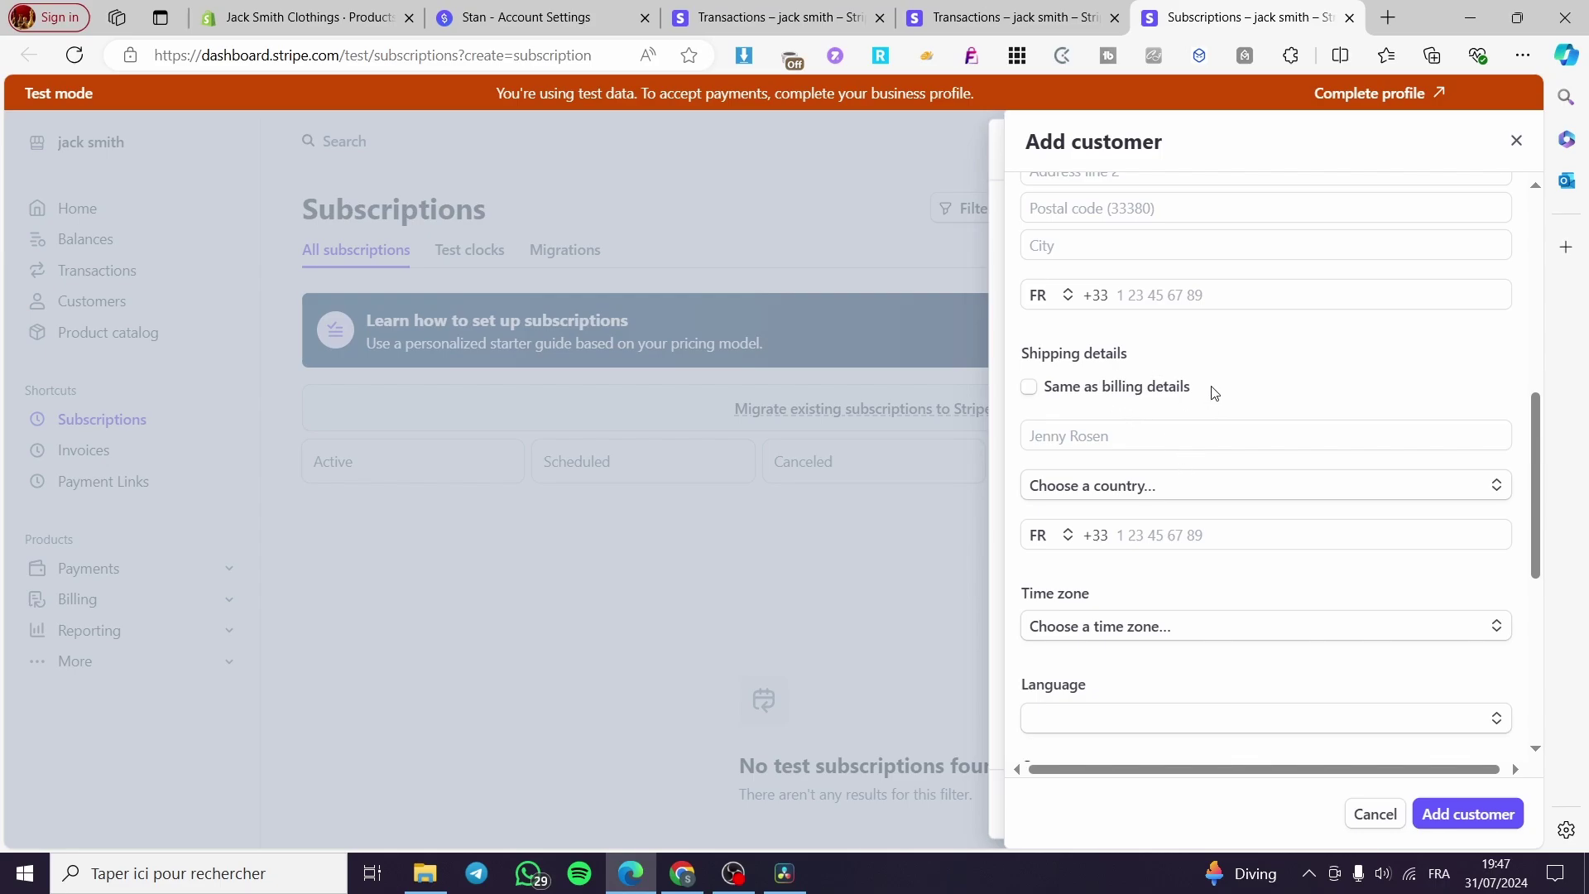
scroll(1210, 393, "down", 3)
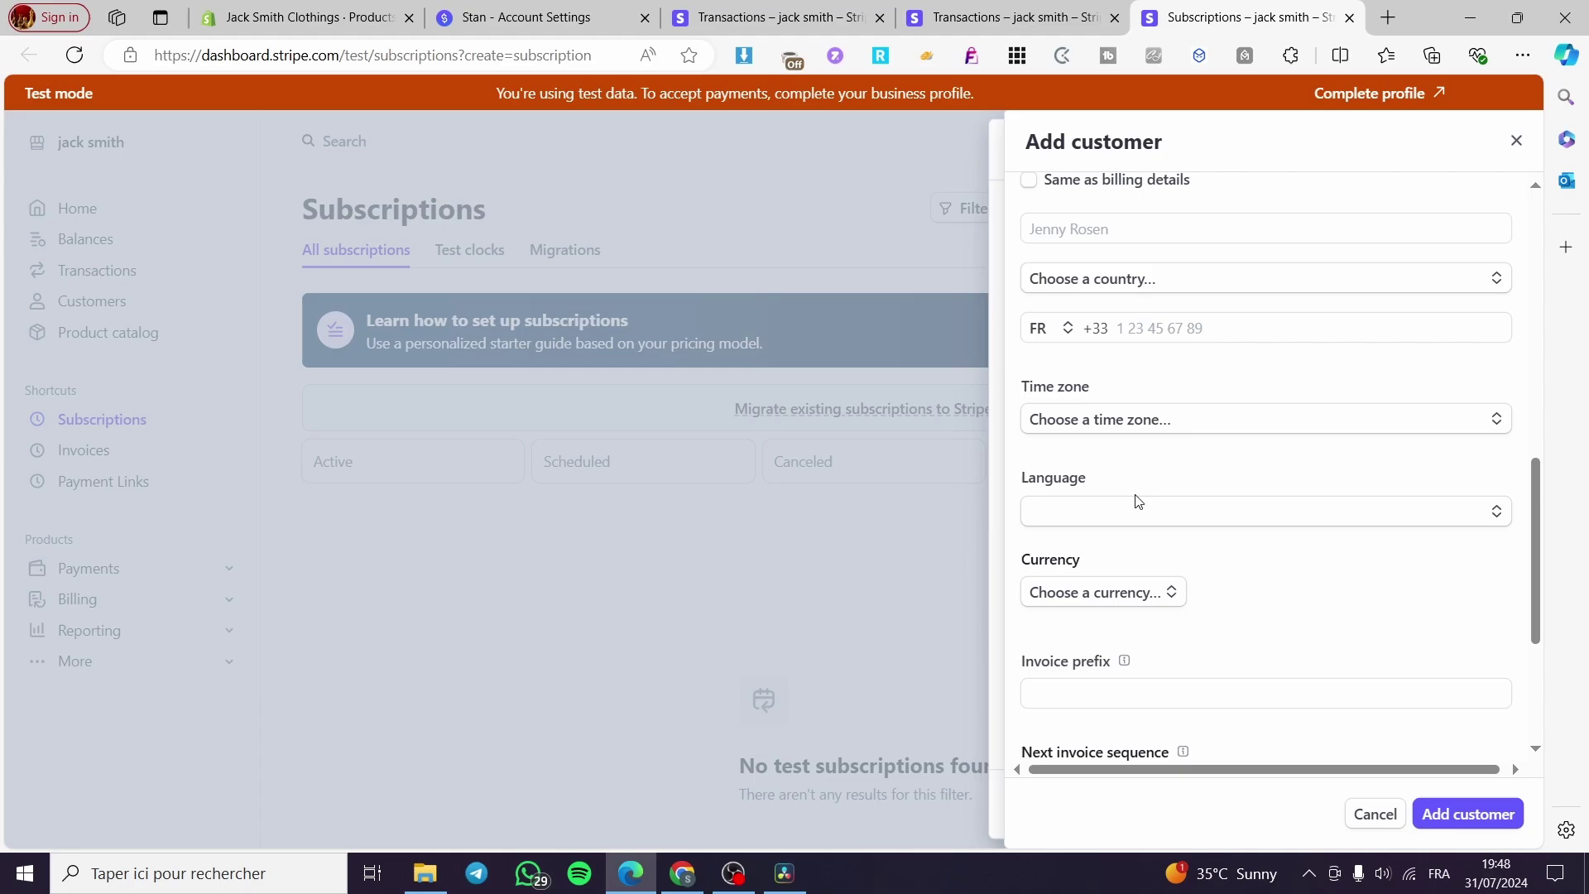
left_click(1132, 596)
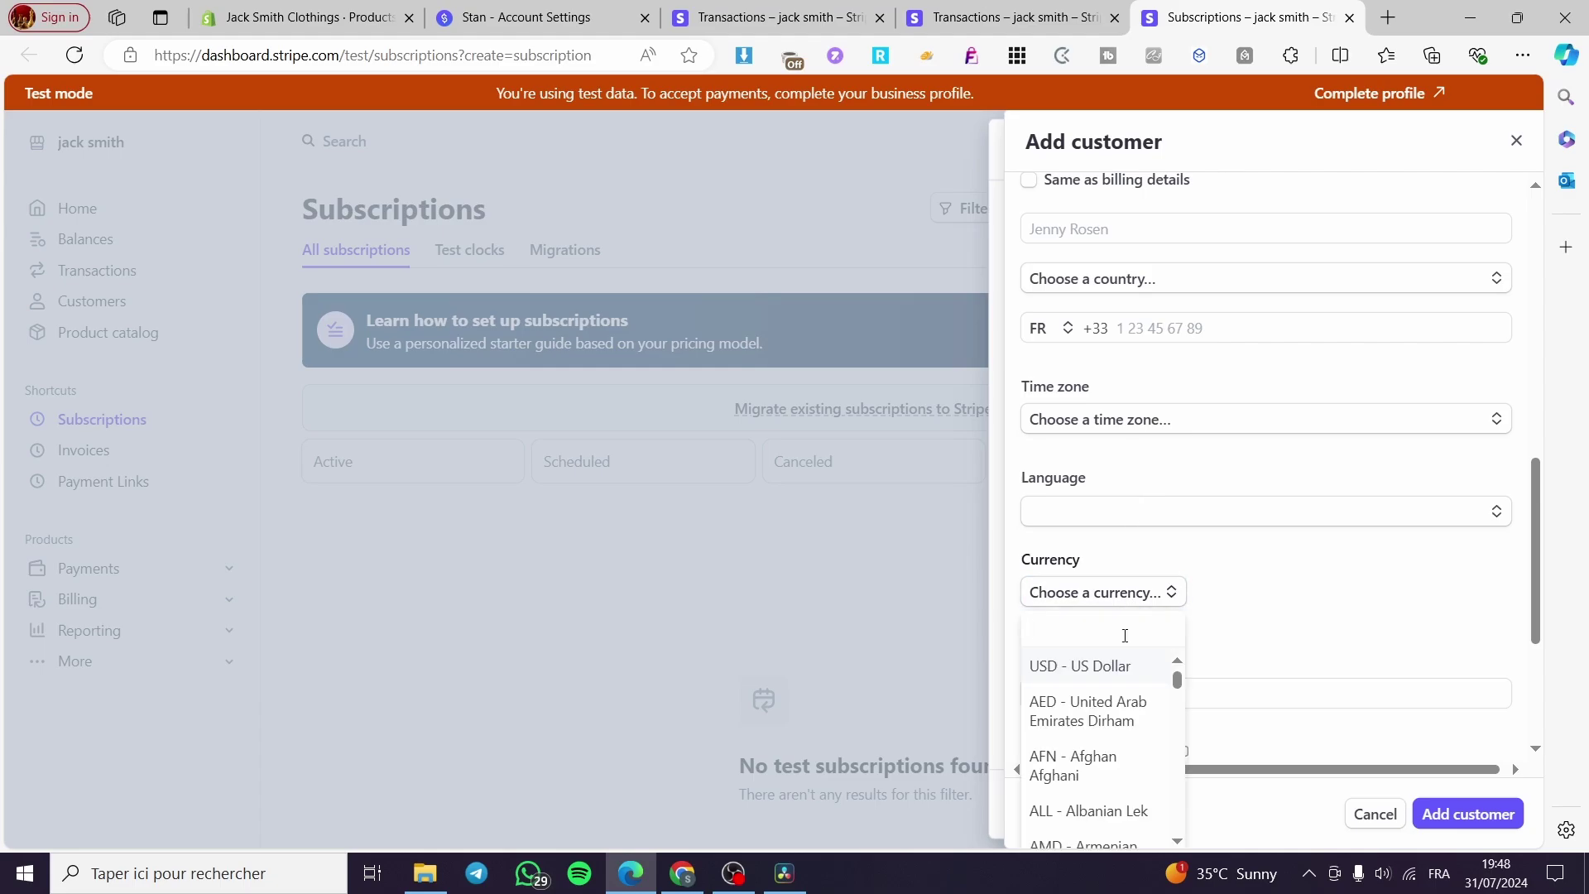
scroll(1097, 755, "down", 5)
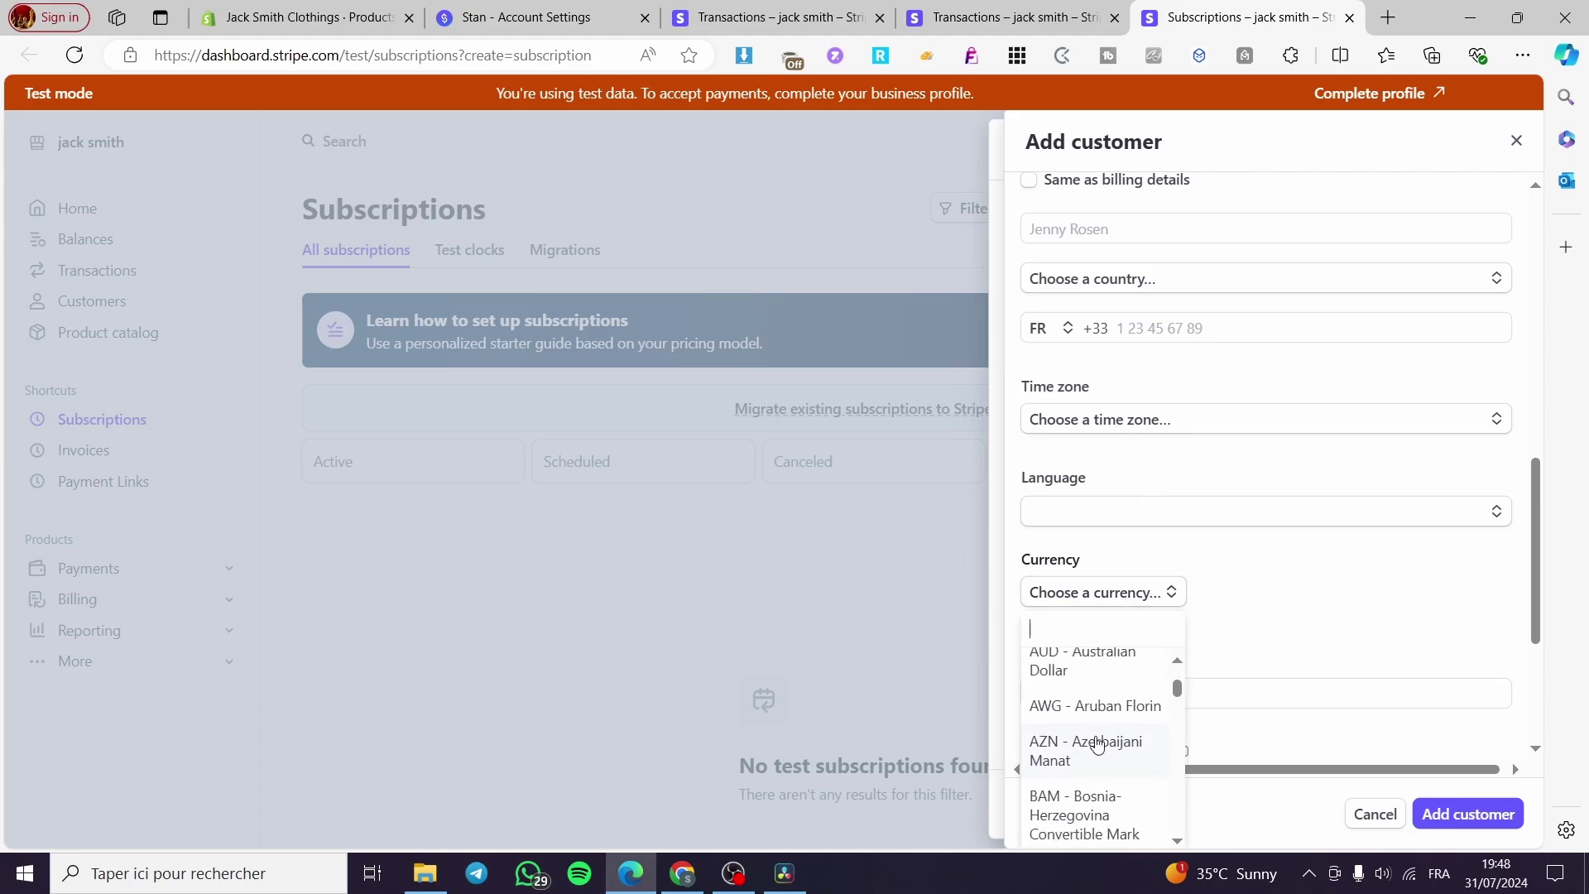
type("eu")
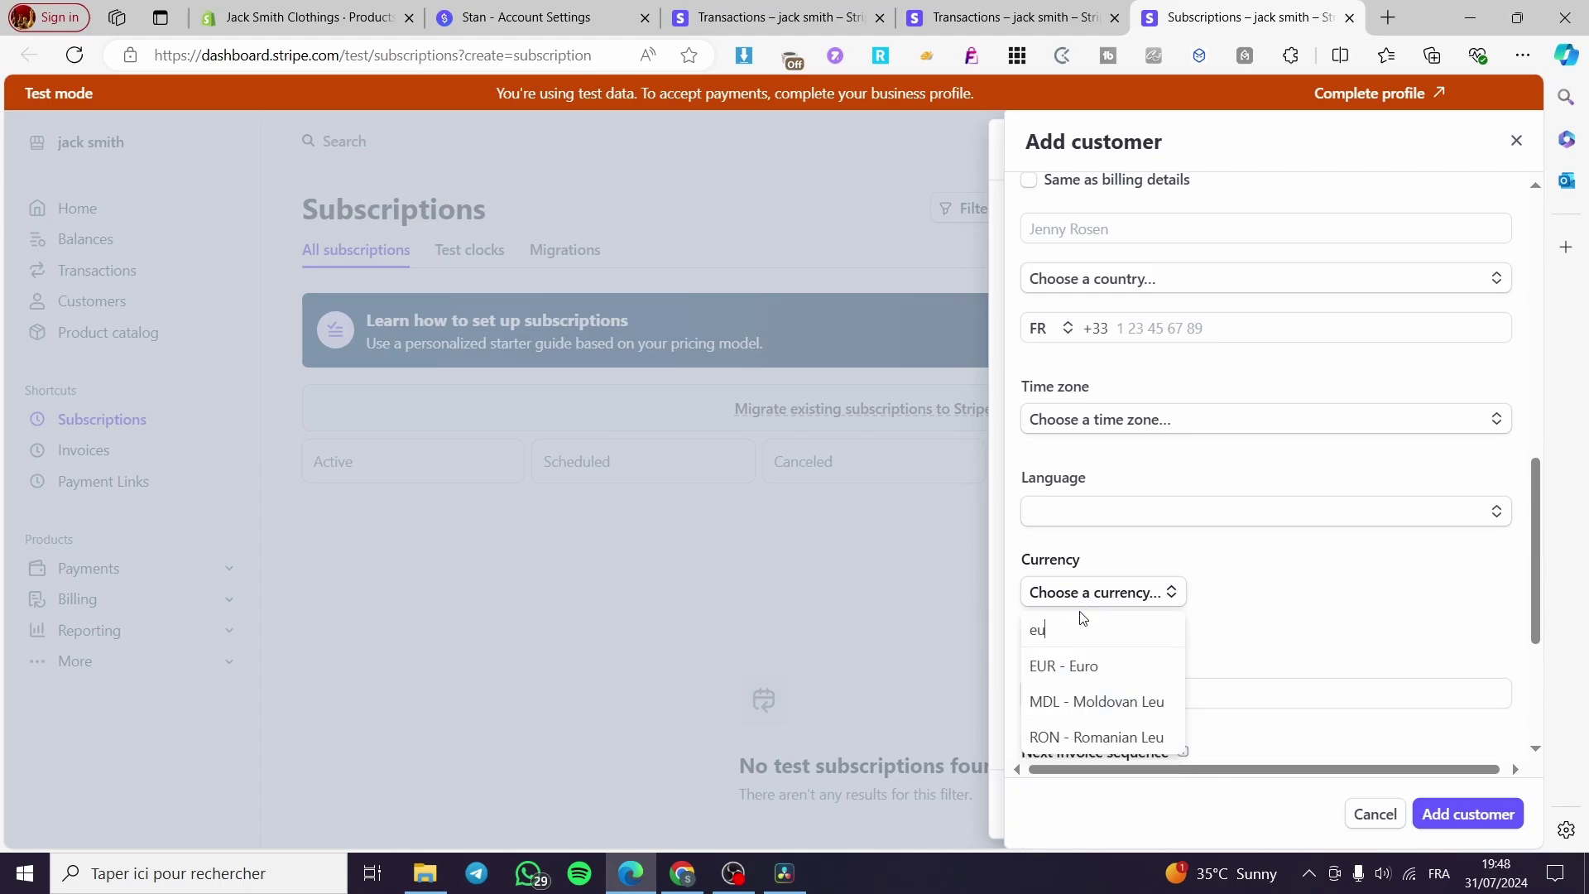
left_click(1073, 663)
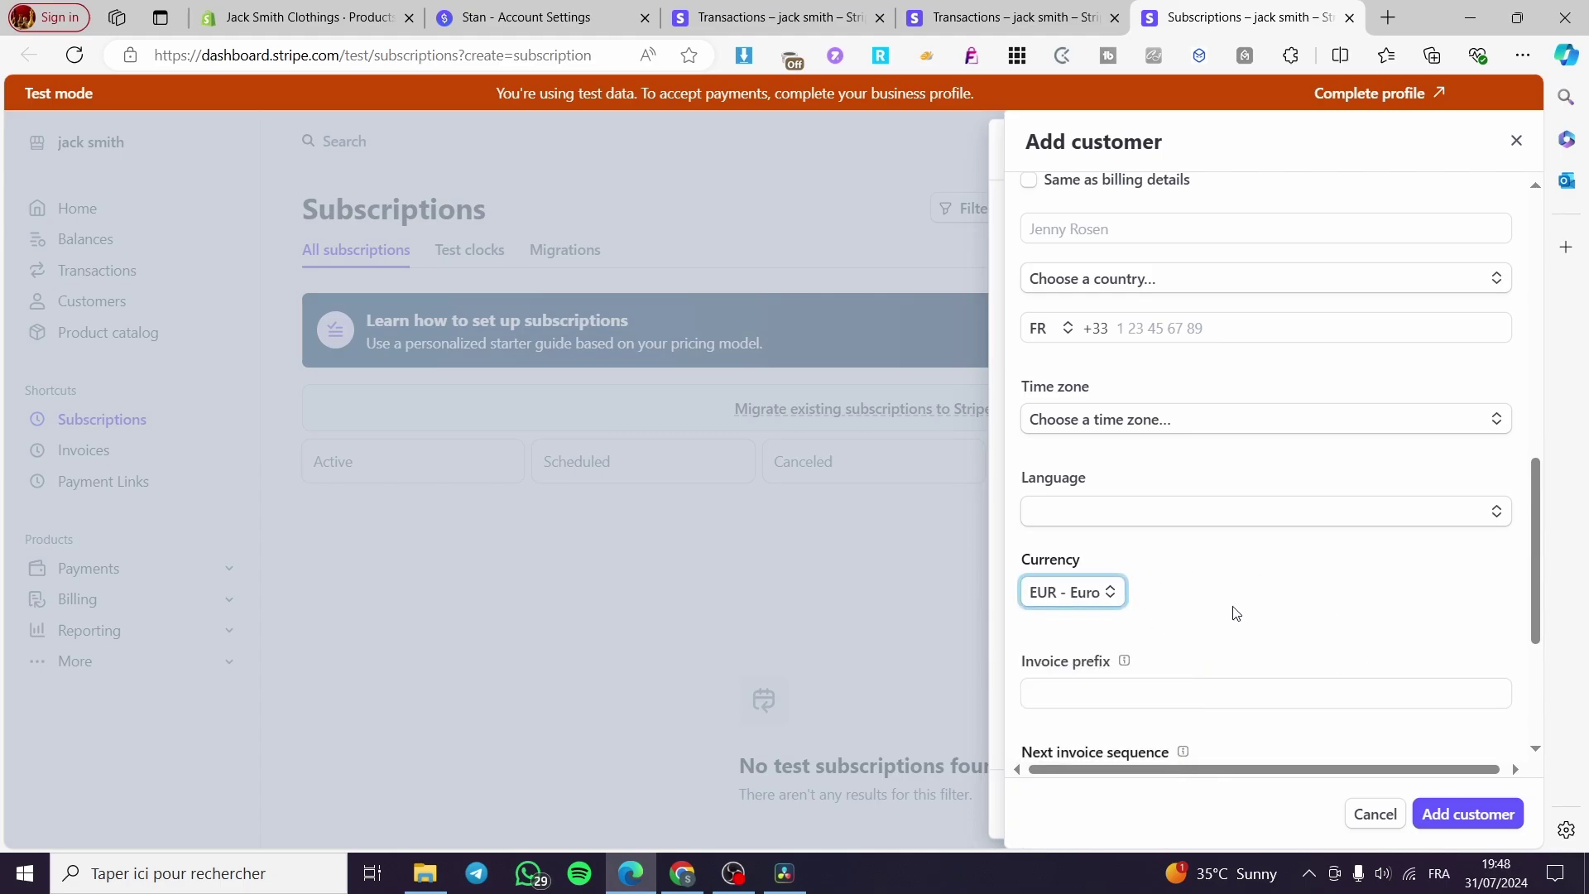
- Enter FR- as the new customer's invoice prefix, then cancel adding the customer
scroll(1128, 527, "down", 3)
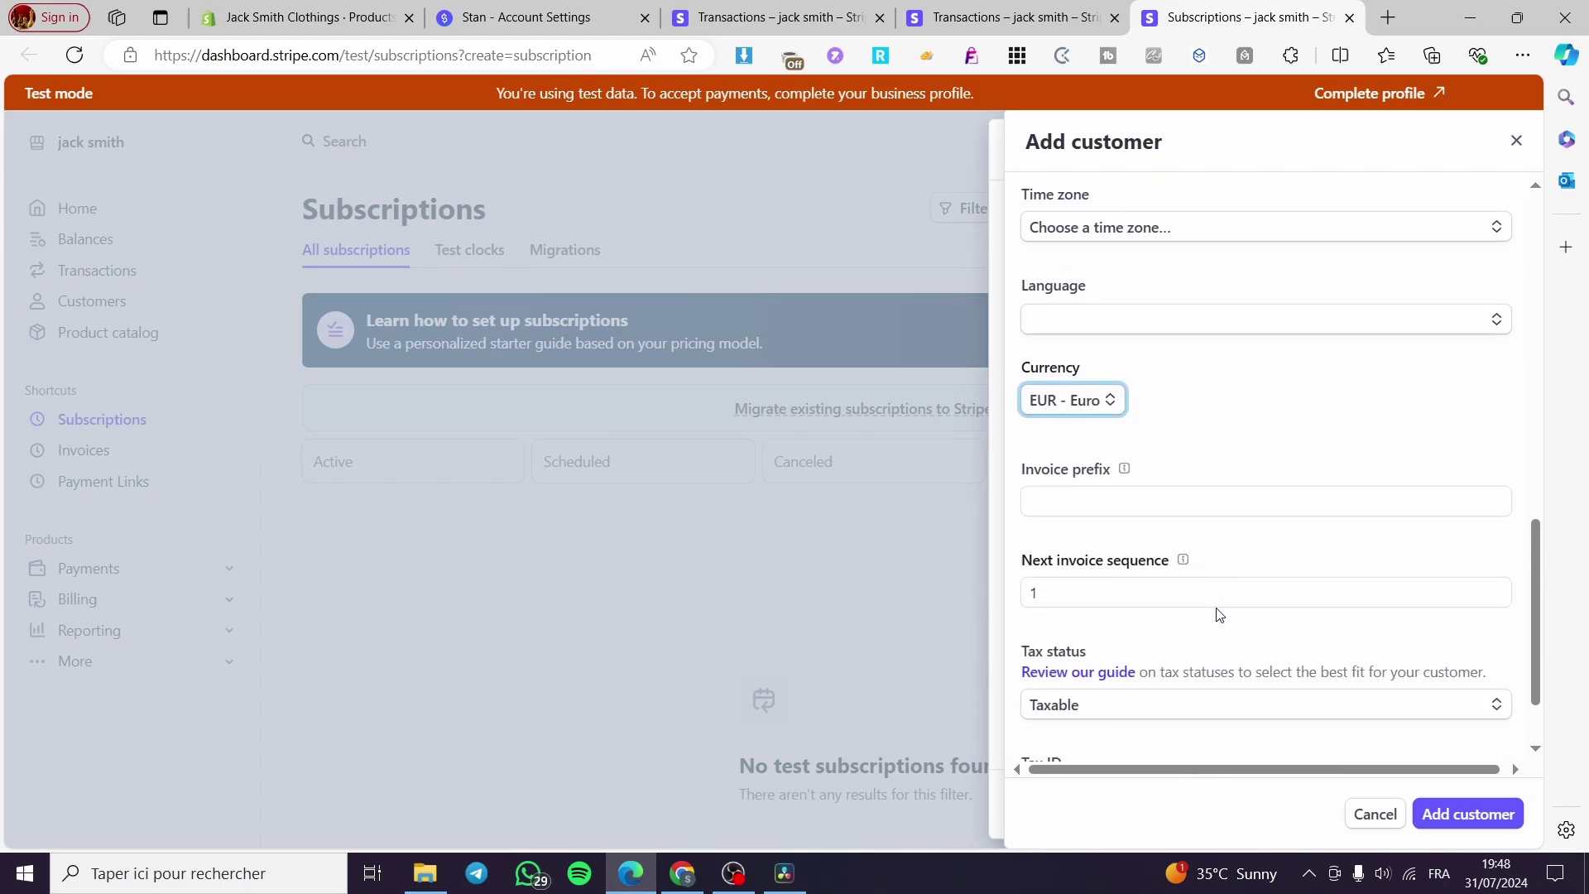
left_click(1090, 485)
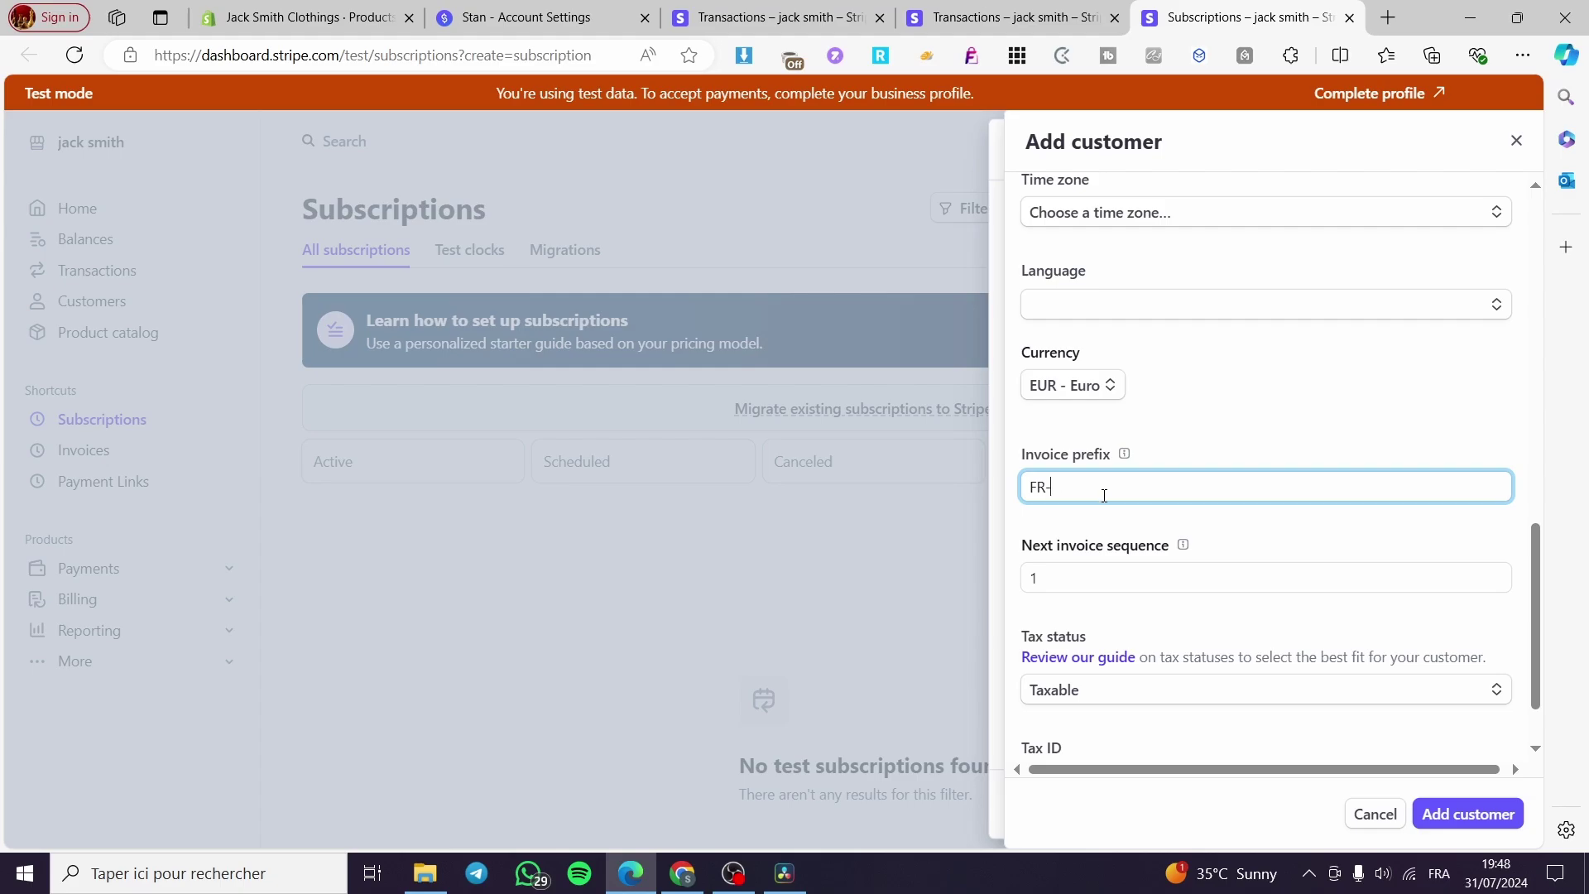
scroll(1221, 567, "down", 1)
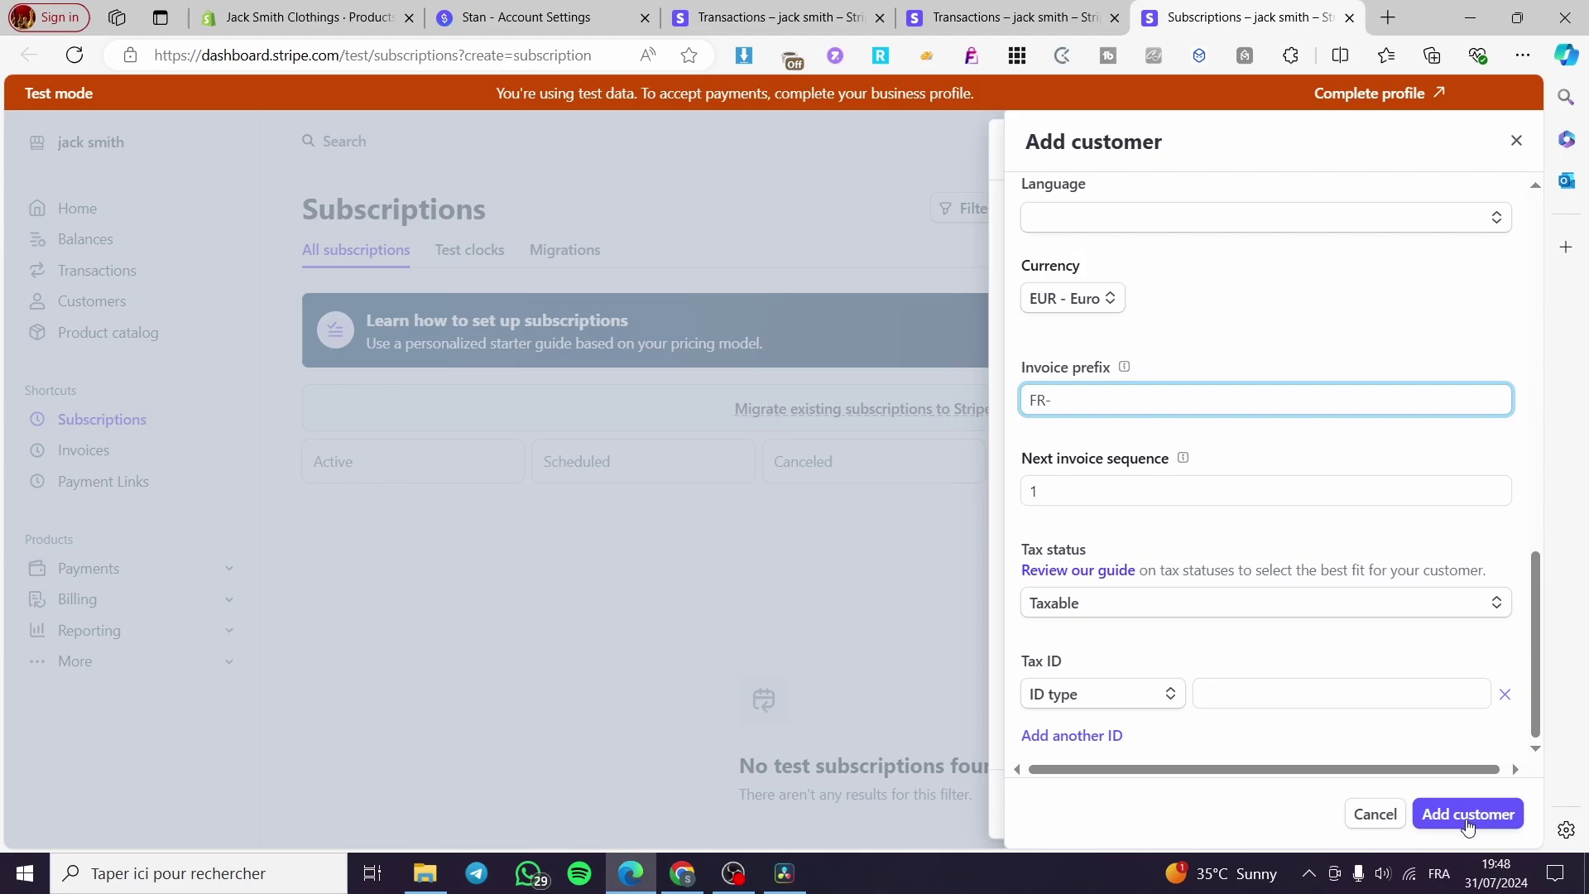
left_click(1399, 824)
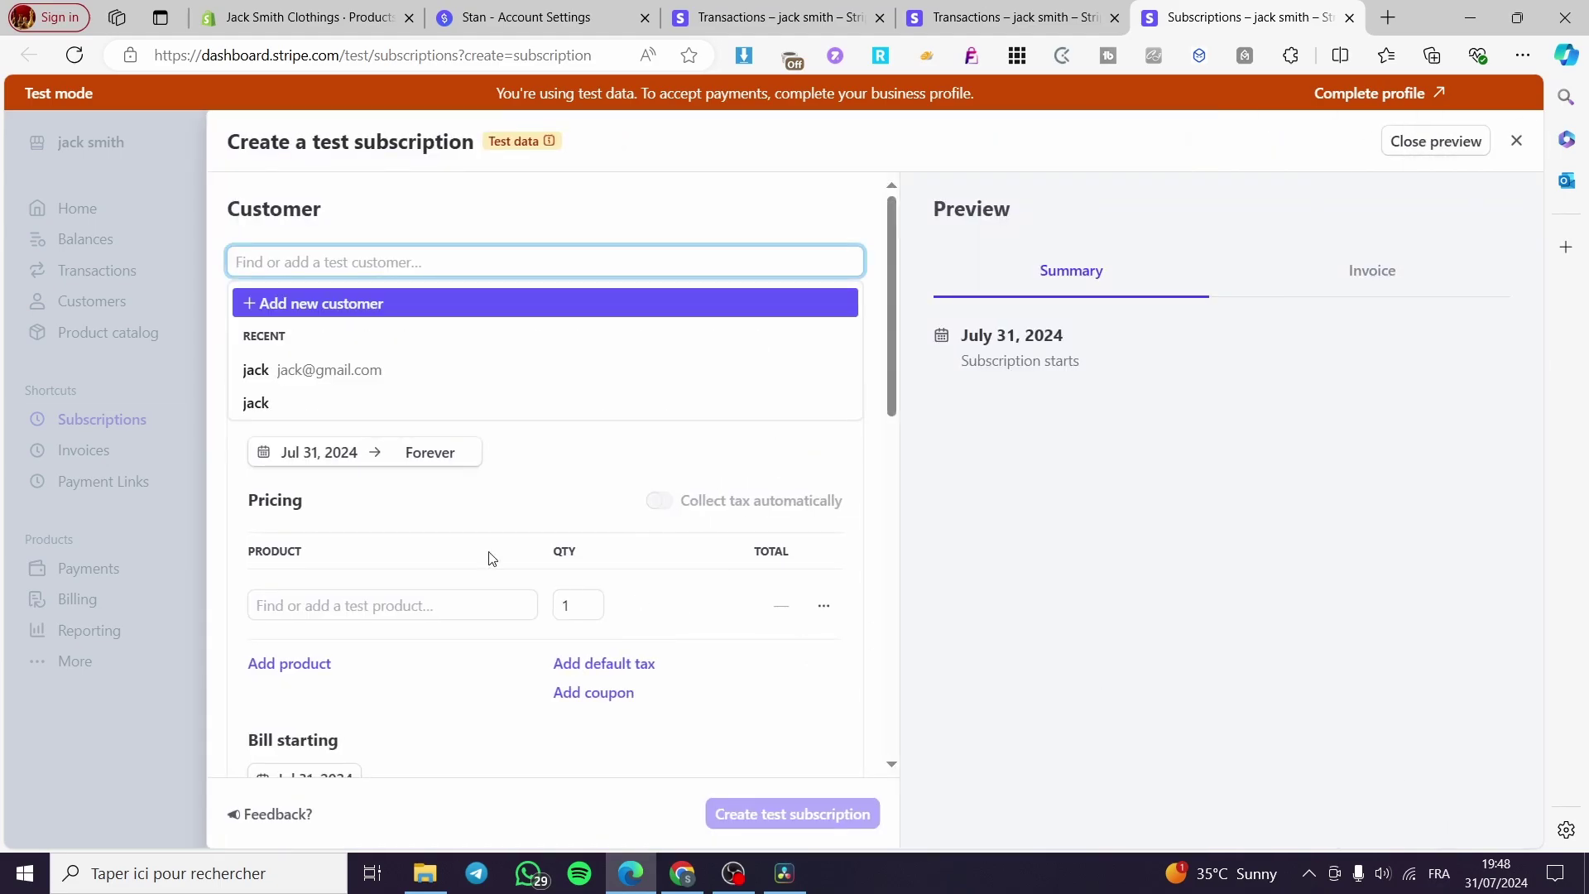
- Select the recent customer without an e-mail for the test subscription and look over the customer's details and the available products
left_click(319, 404)
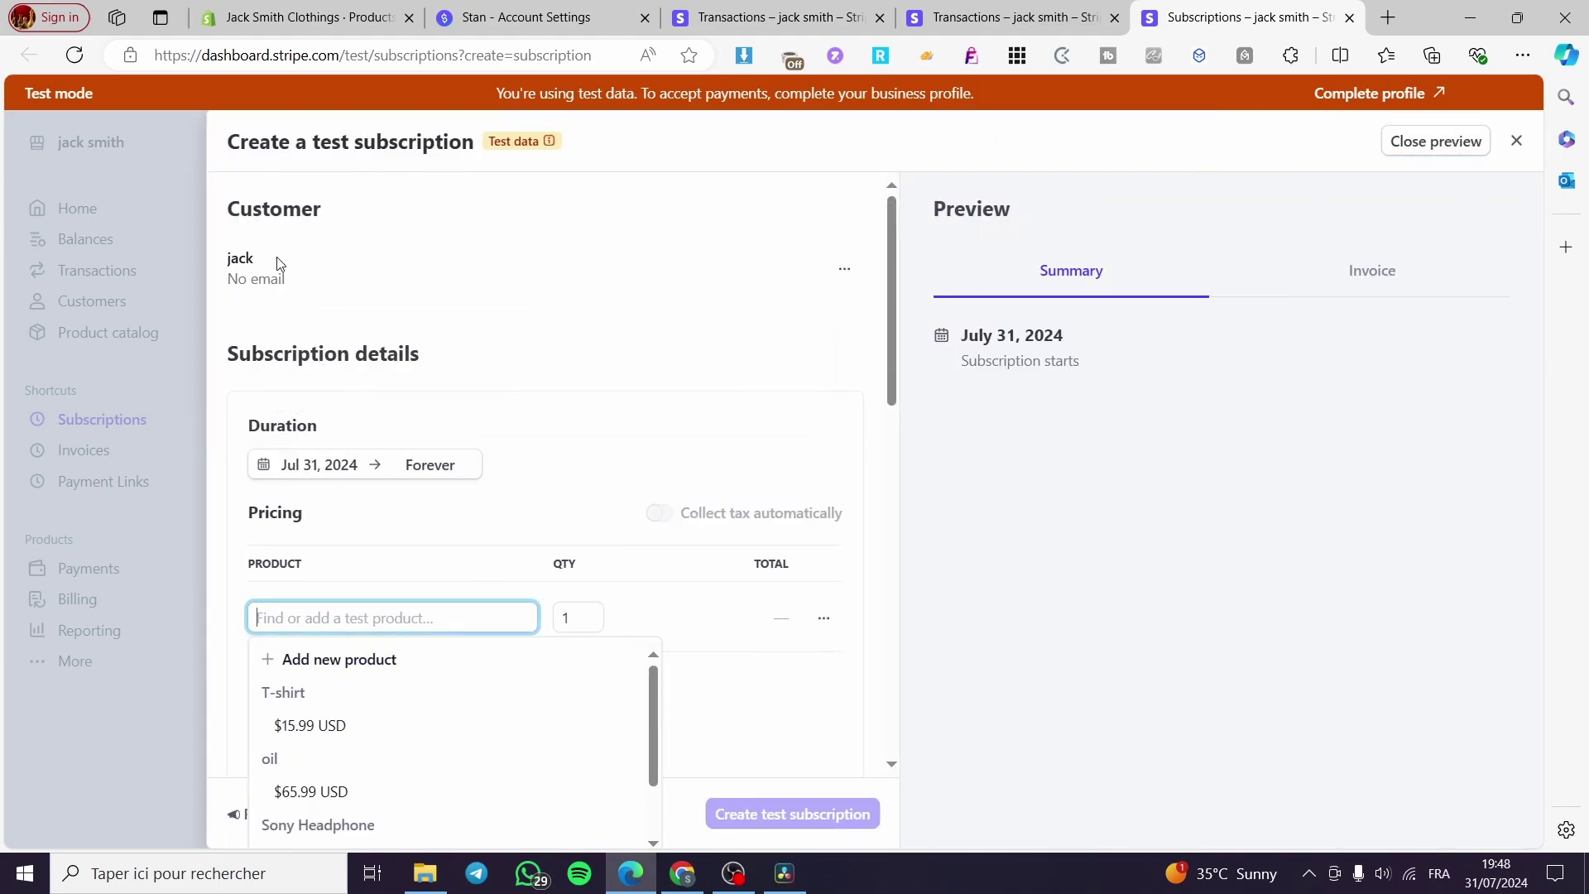
mouse_move(270, 270)
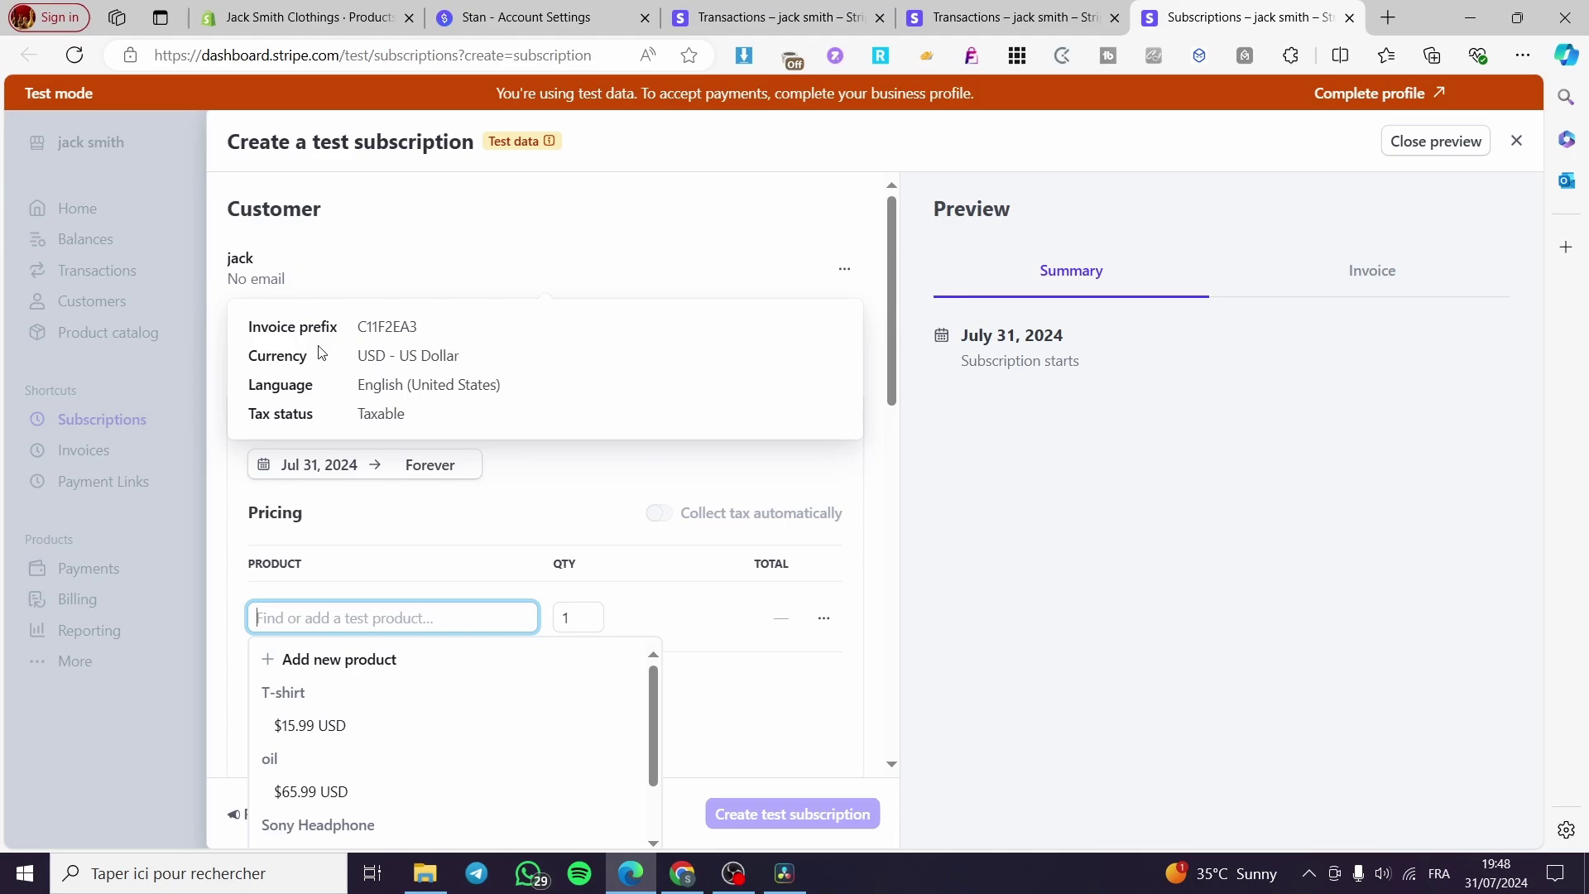
scroll(549, 585, "down", 3)
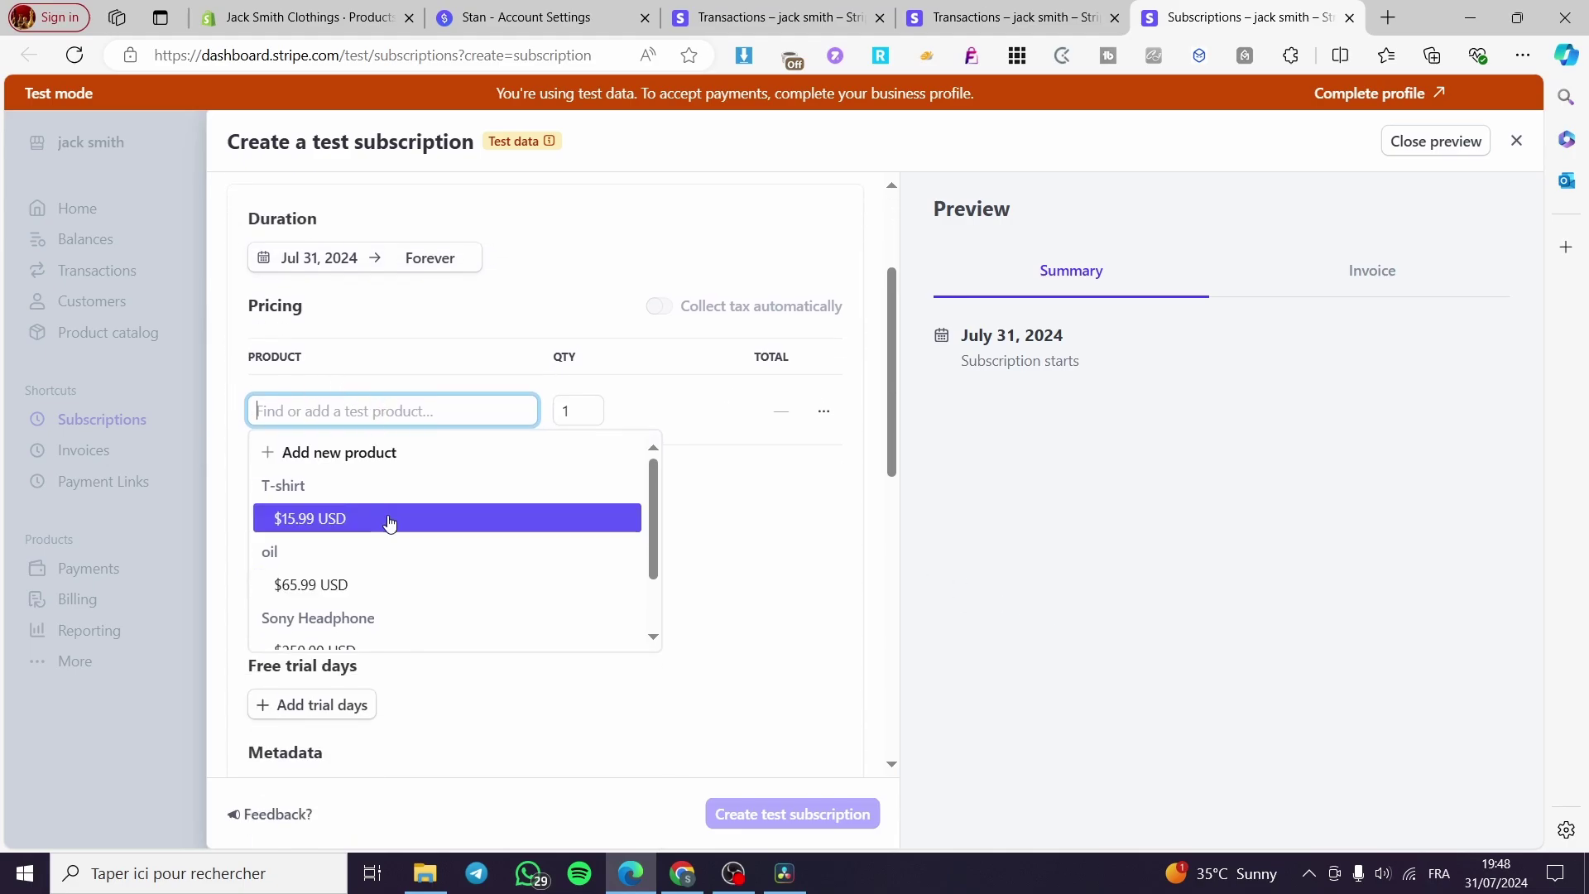
scroll(375, 522, "down", 1)
scroll(375, 521, "up", 1)
- Open the form for adding a new product to the subscription and review its description, image, recurring pricing and billing period fields
left_click(351, 455)
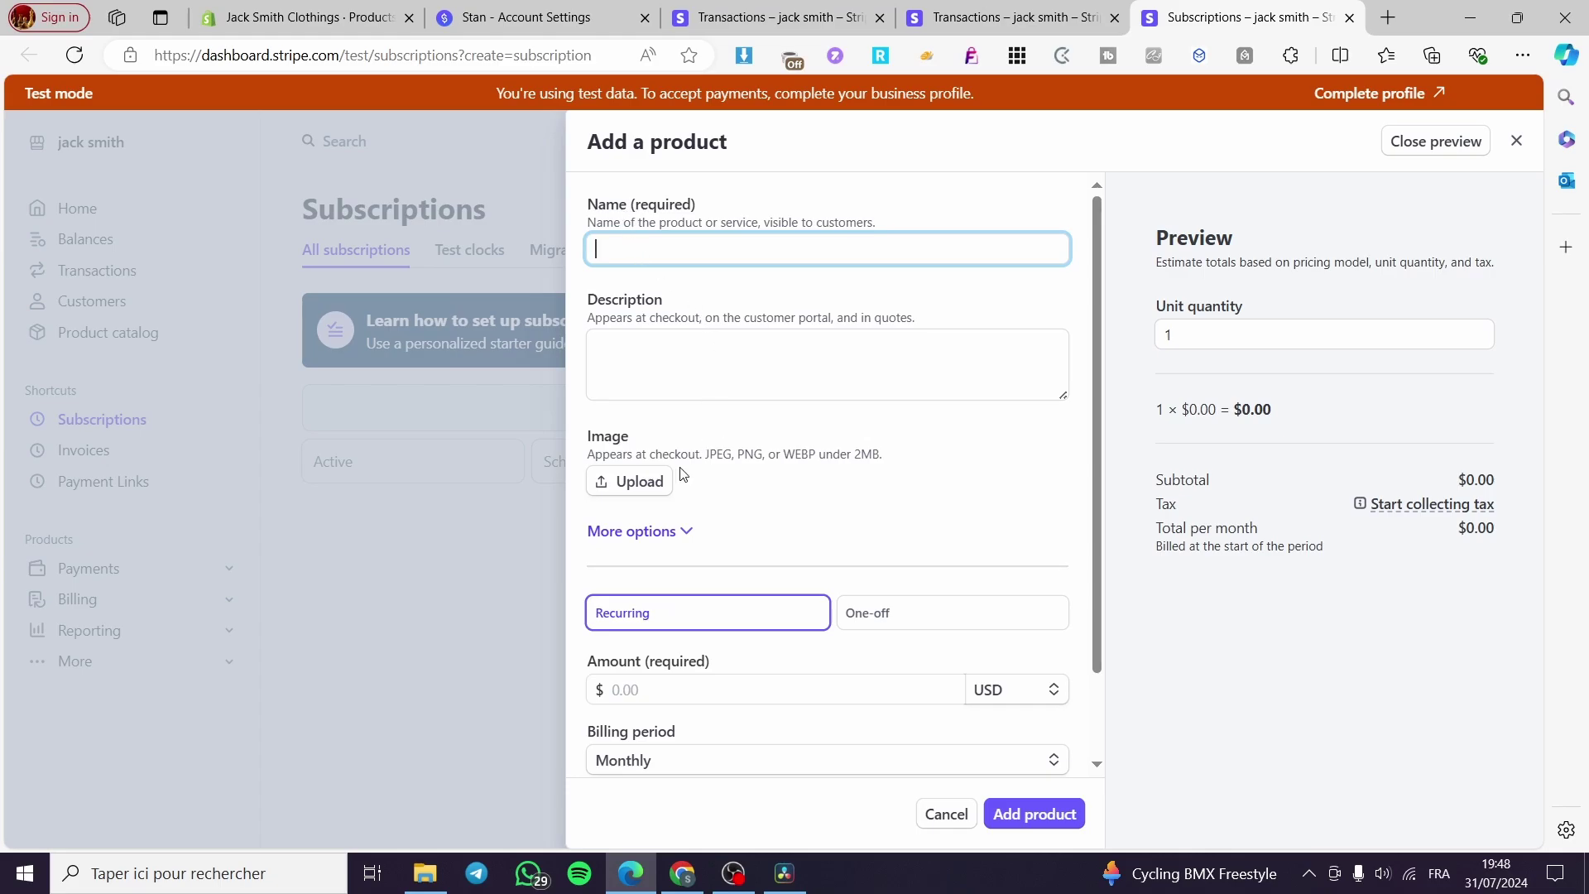
scroll(722, 562, "down", 1)
left_click(722, 562)
scroll(722, 562, "down", 1)
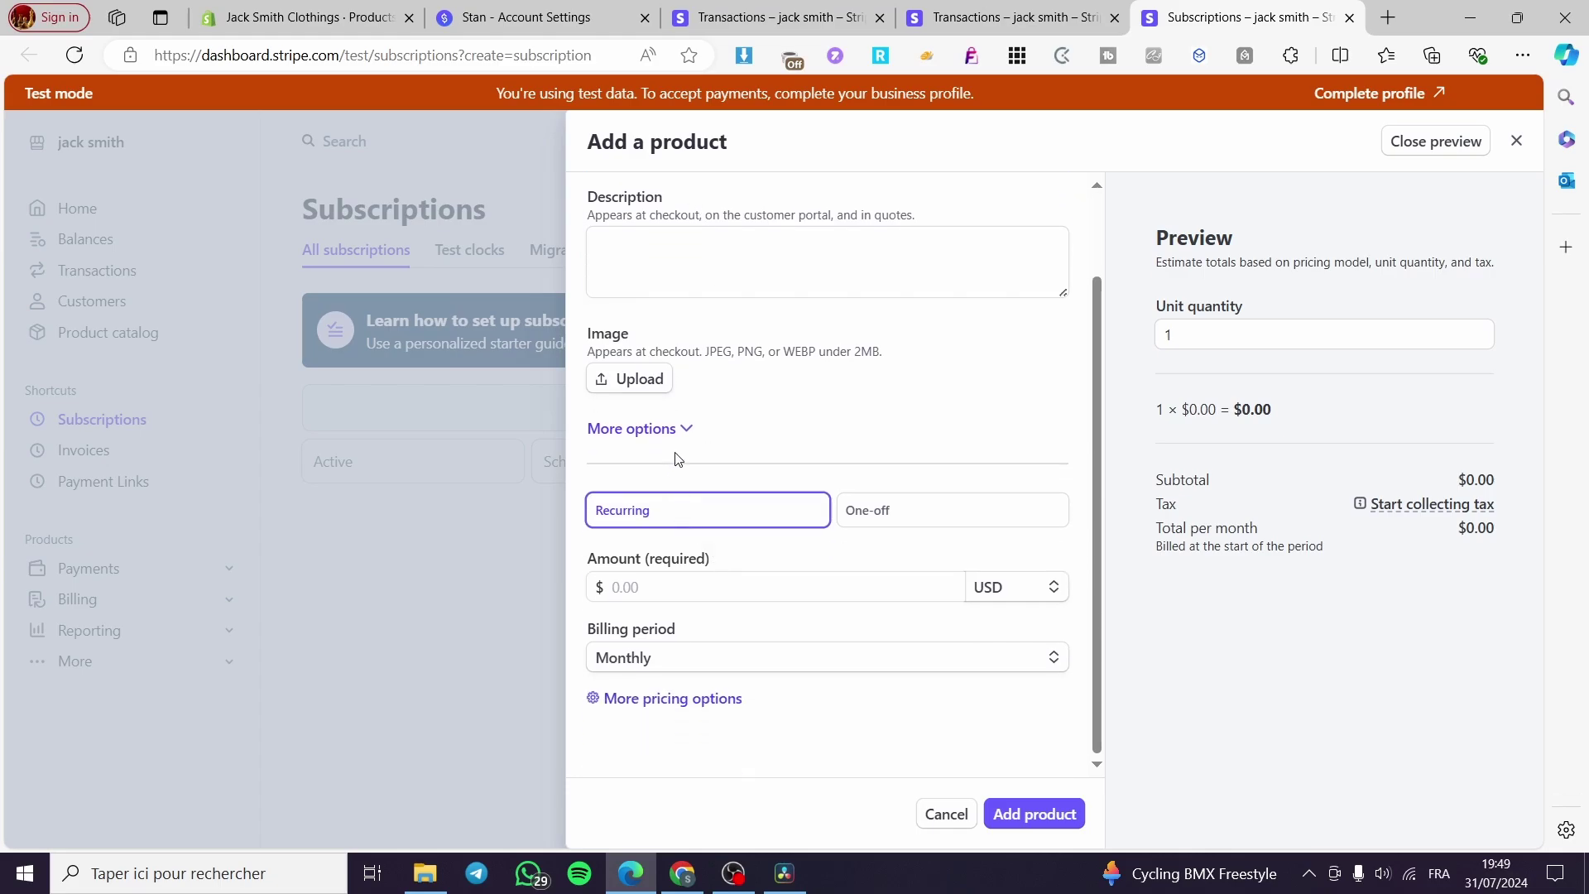
scroll(674, 455, "up", 2)
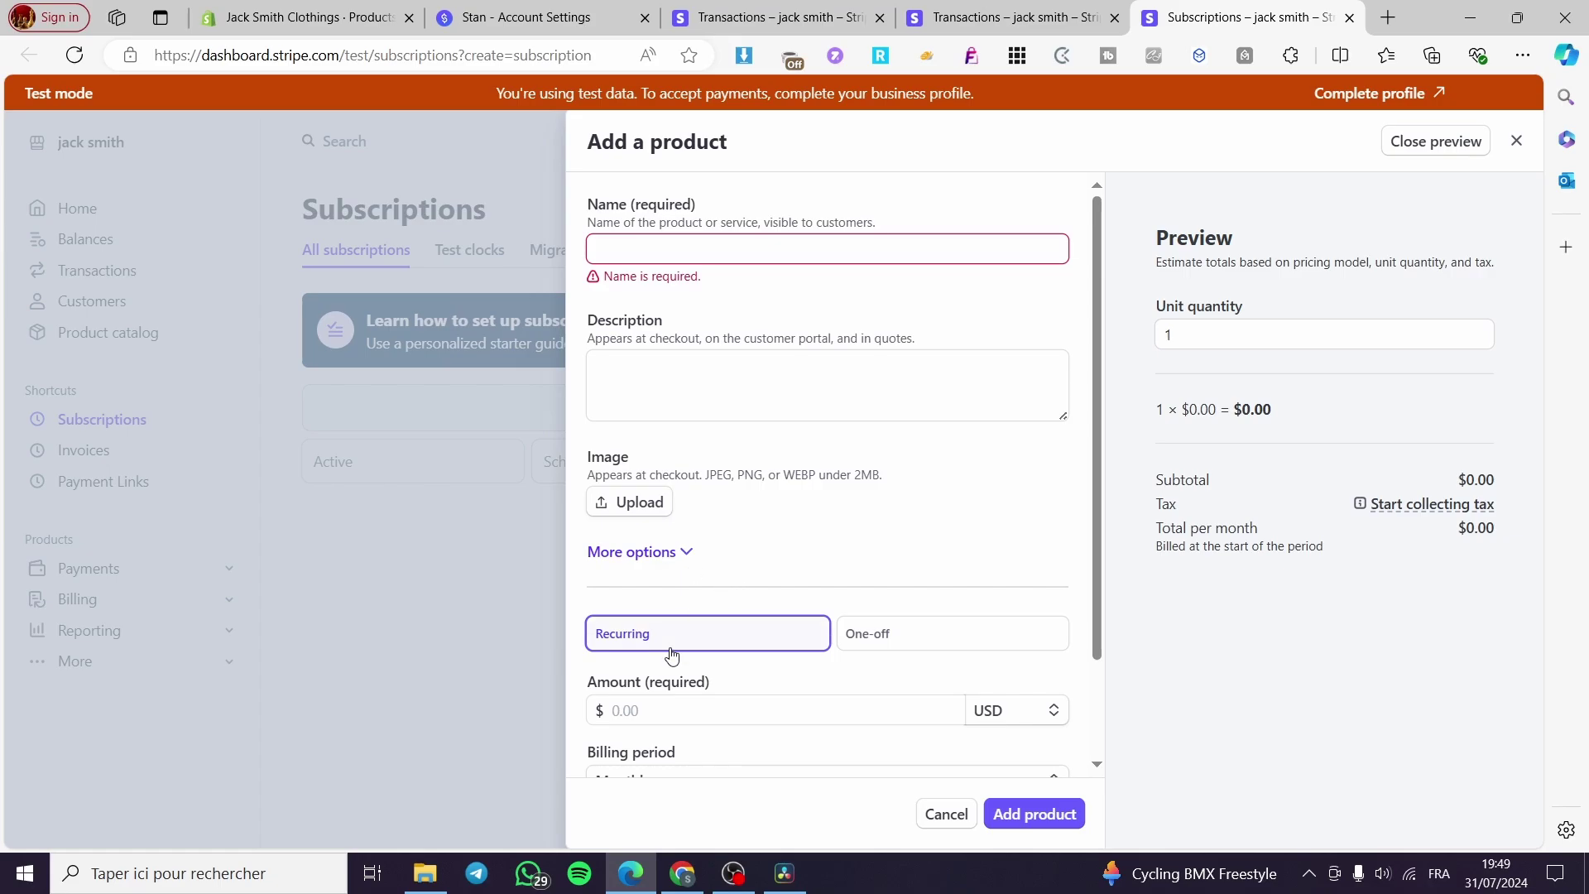
scroll(673, 657, "down", 1)
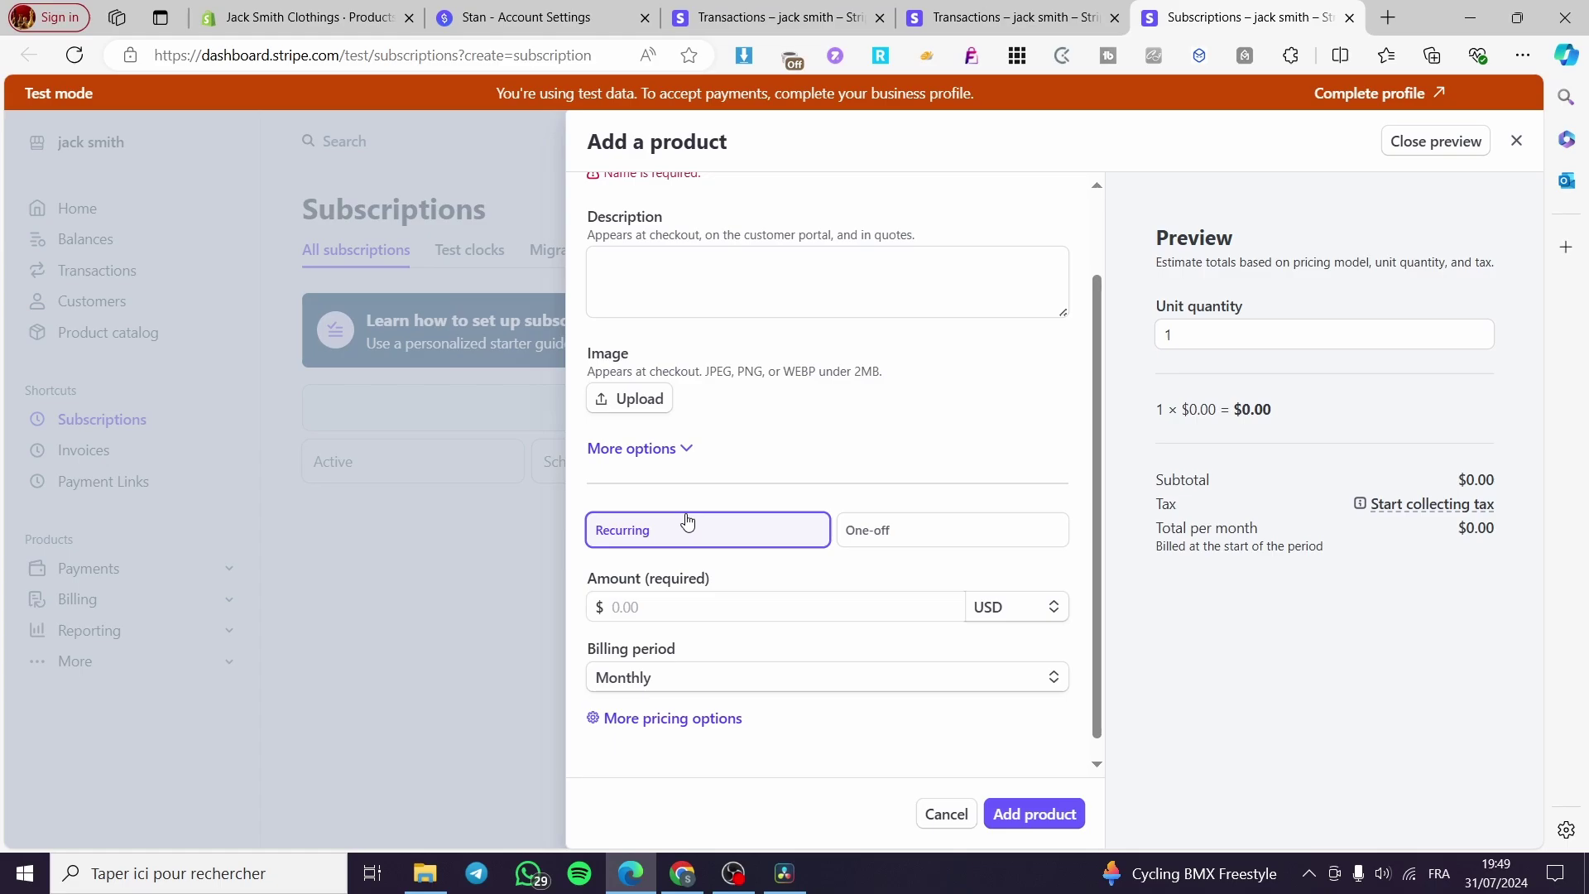
- Switch to the Stan store, look over its ebook and membership products, and return to the Stripe subscription
left_click(523, 17)
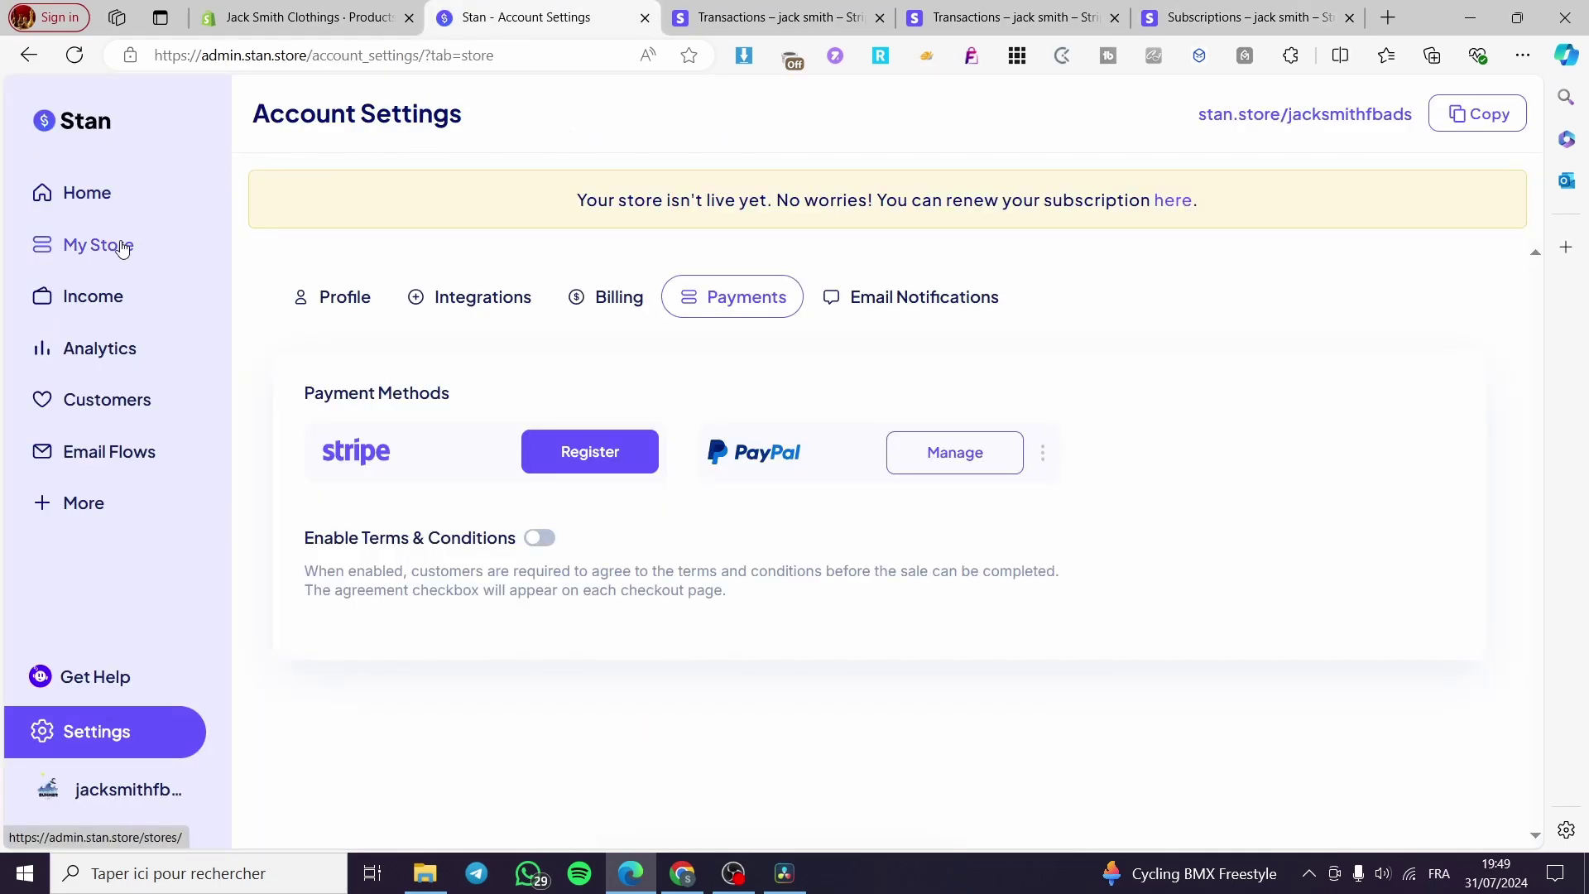
scroll(922, 401, "down", 1)
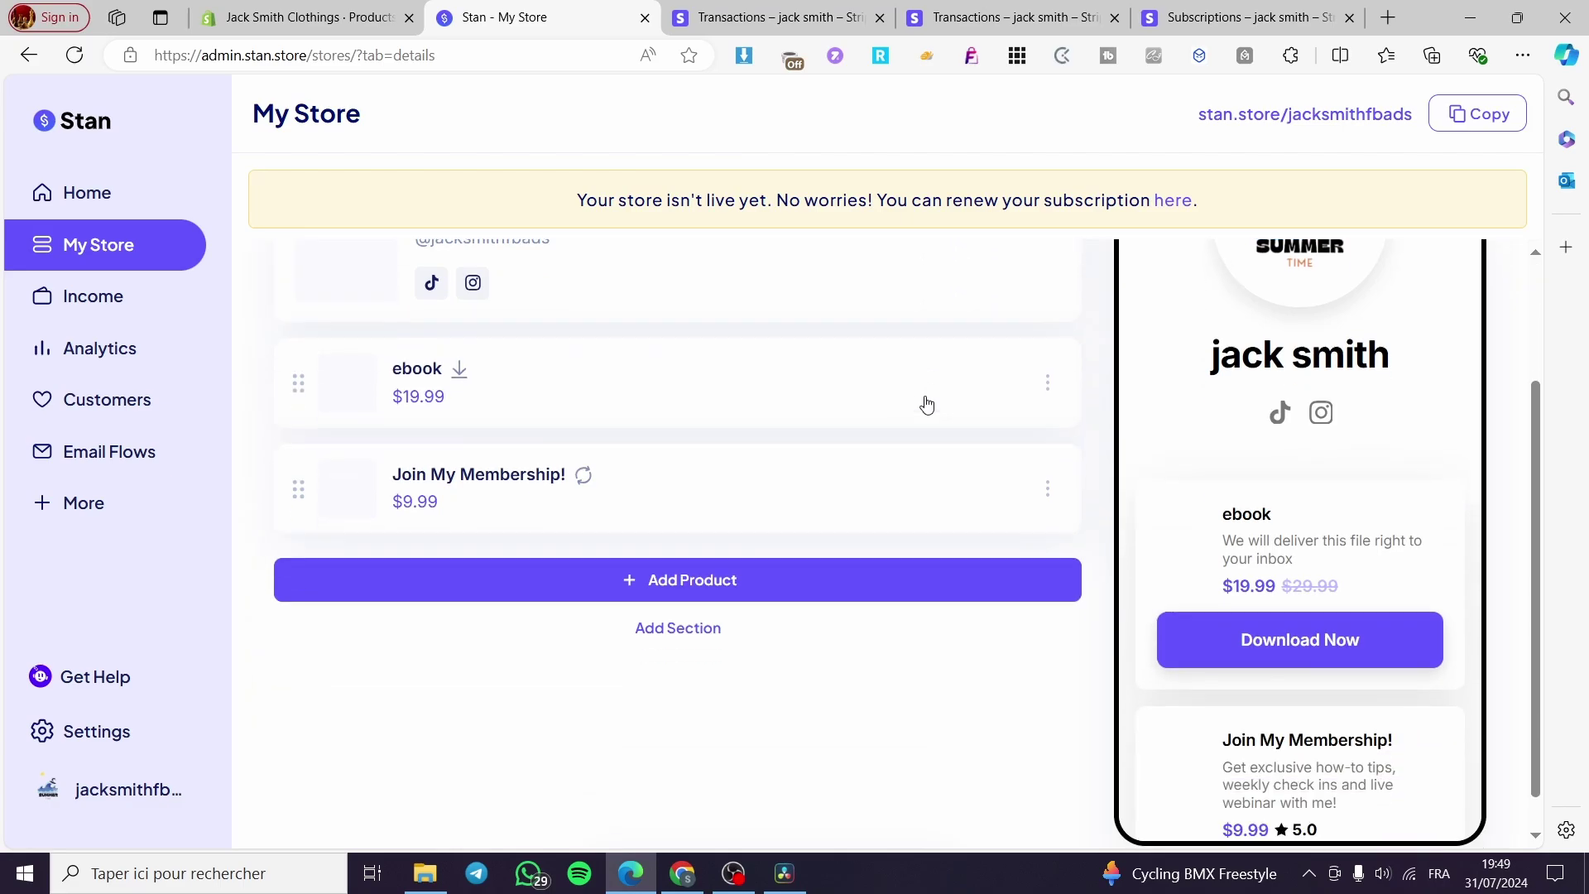
scroll(926, 405, "up", 2)
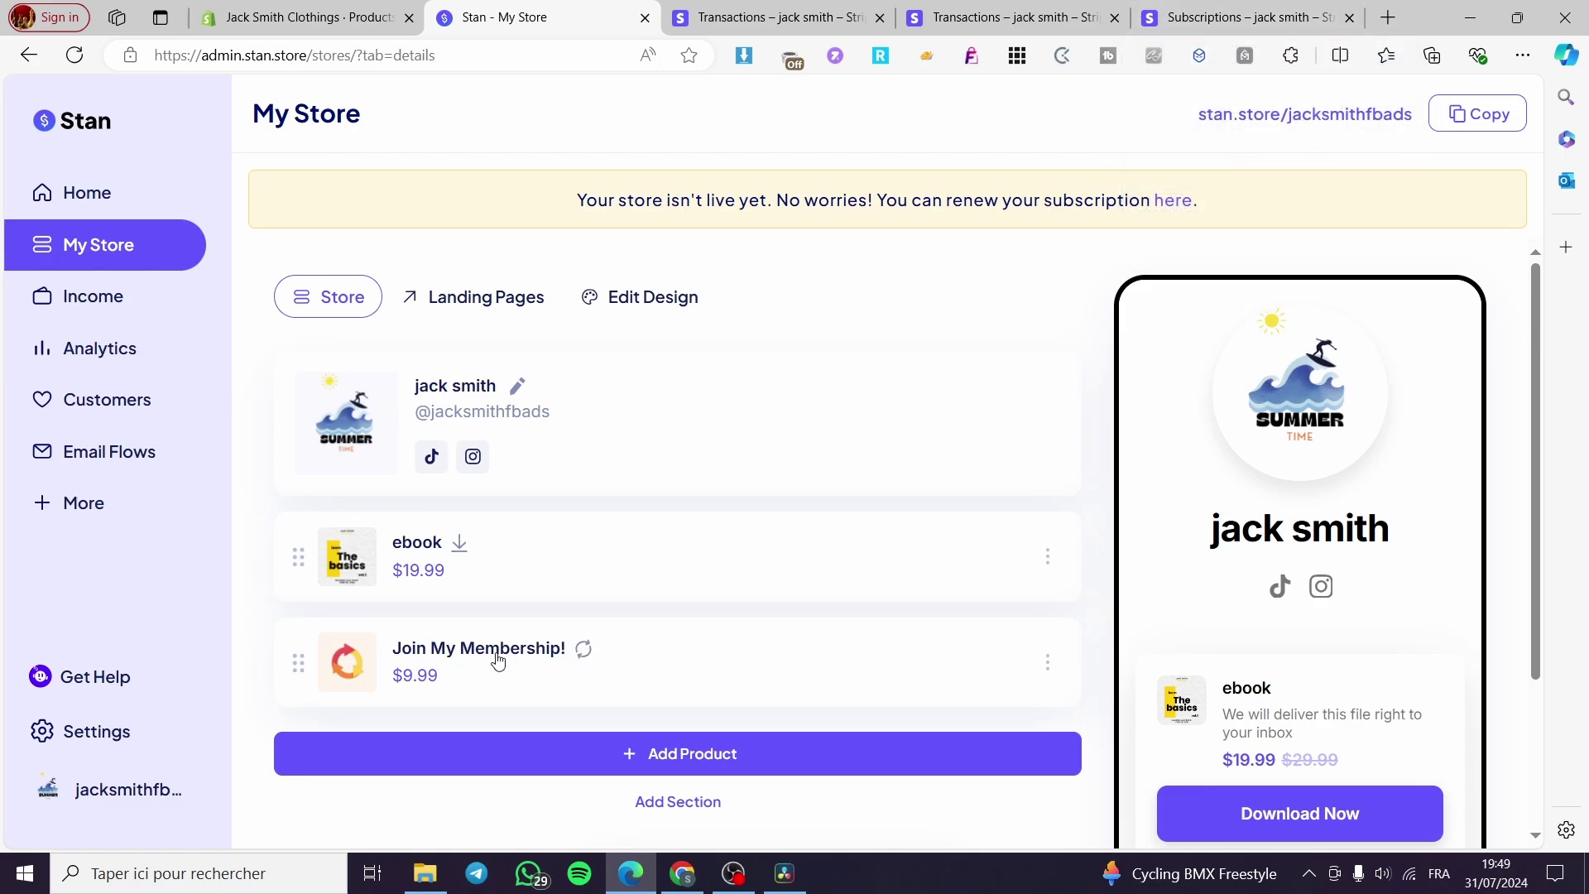
left_click(1233, 17)
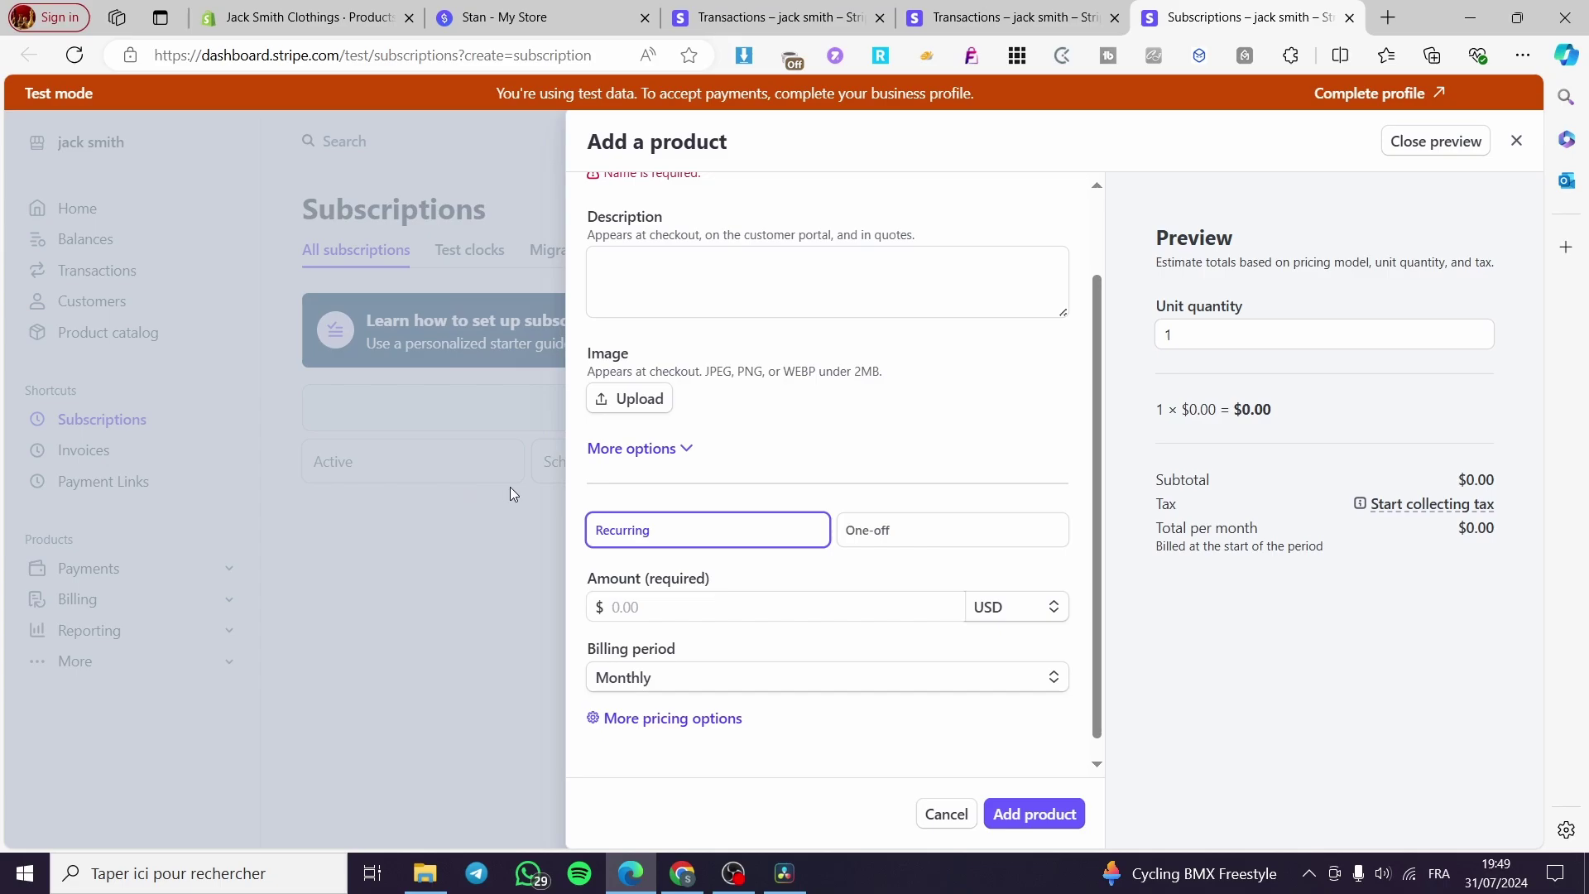
- Leave the new product form without adding a product and check which options the subscription's empty product row offers
scroll(632, 398, "up", 2)
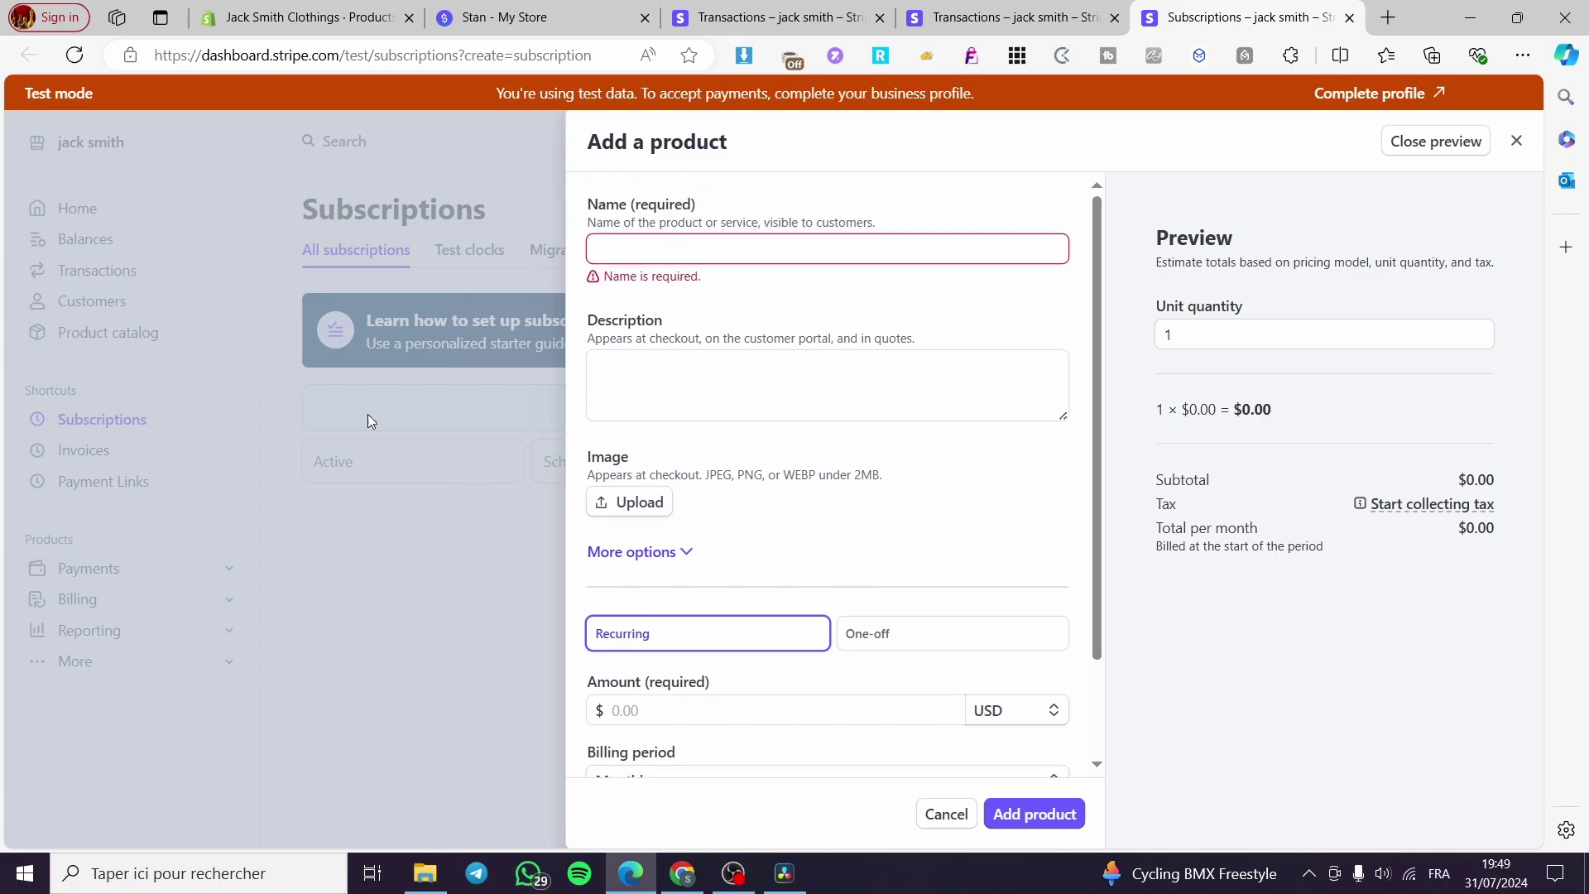
left_click(453, 572)
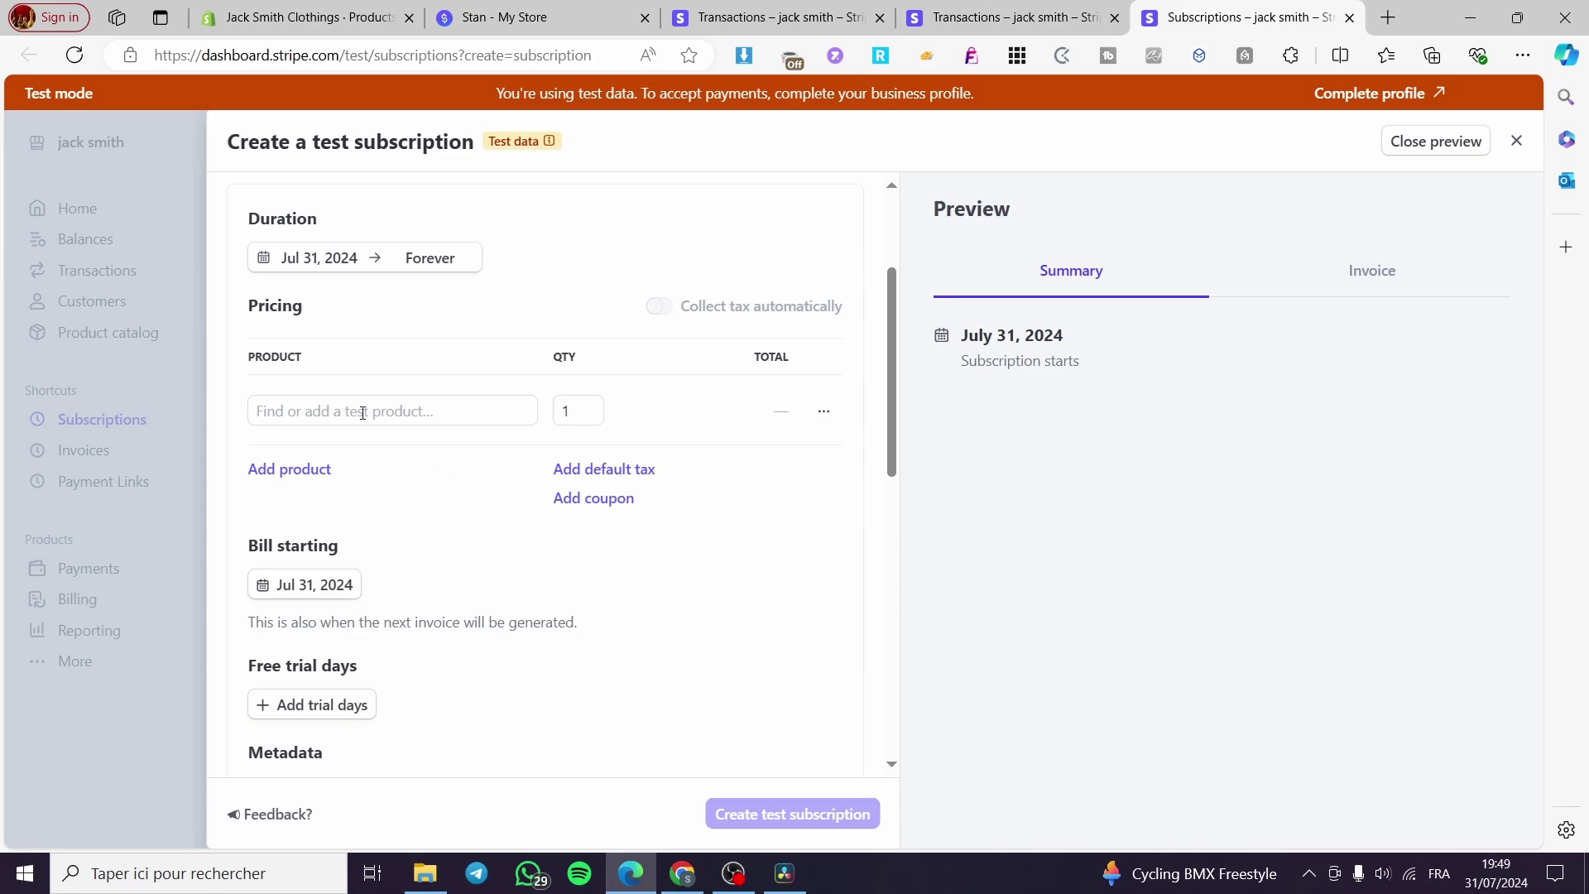
left_click(834, 412)
left_click(833, 412)
left_click(821, 411)
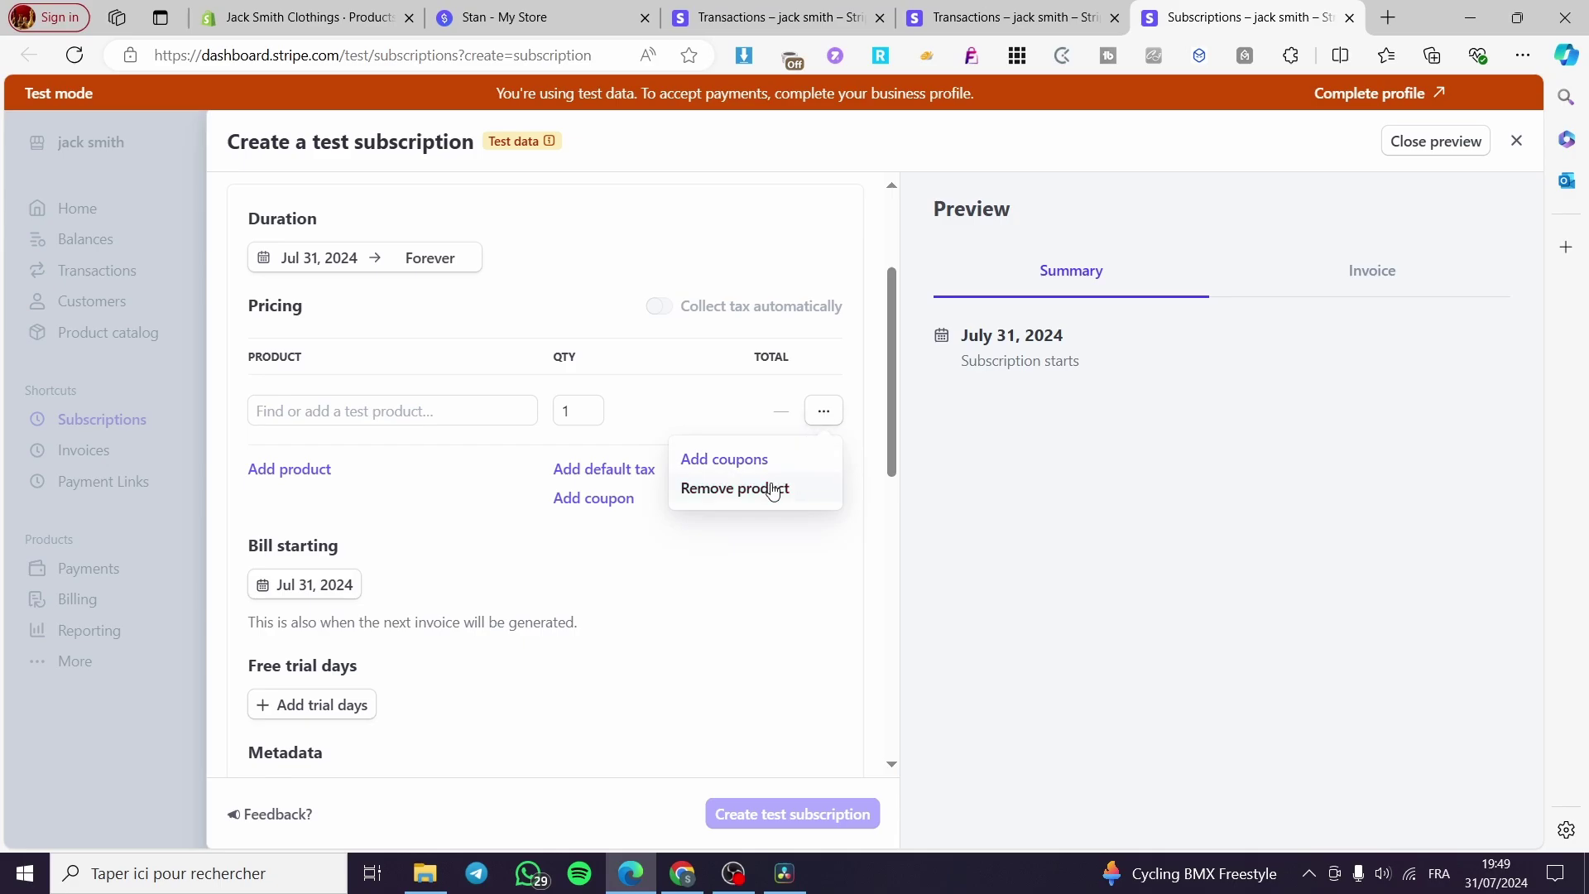
left_click(822, 411)
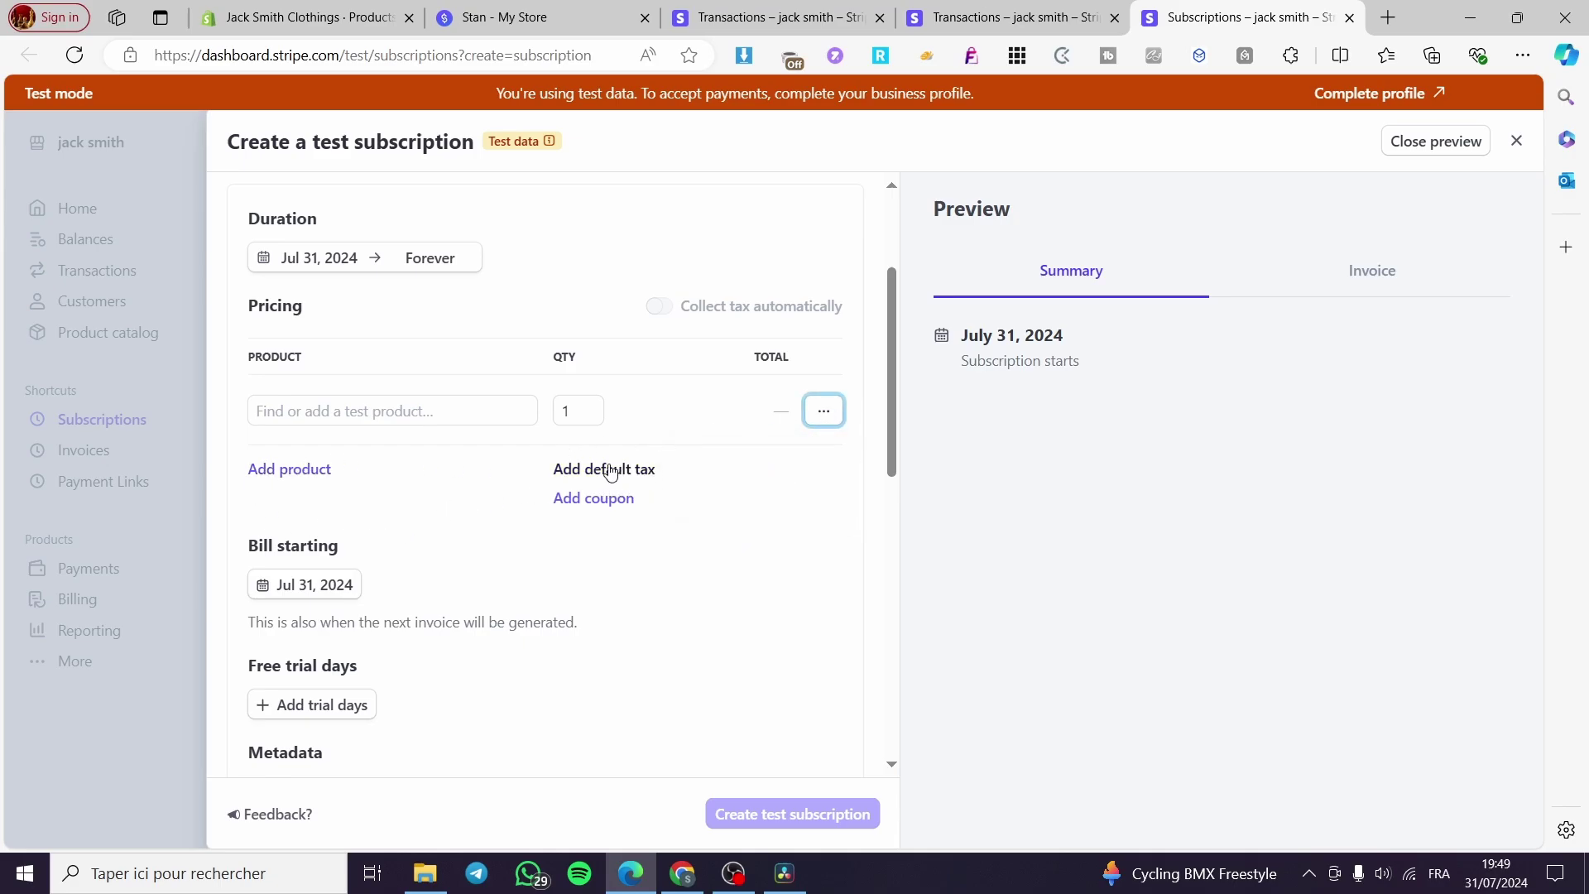
- Review the subscription's billing start, trial and payment settings, and look at the form for adding a payment method without adding a card
scroll(412, 549, "down", 1)
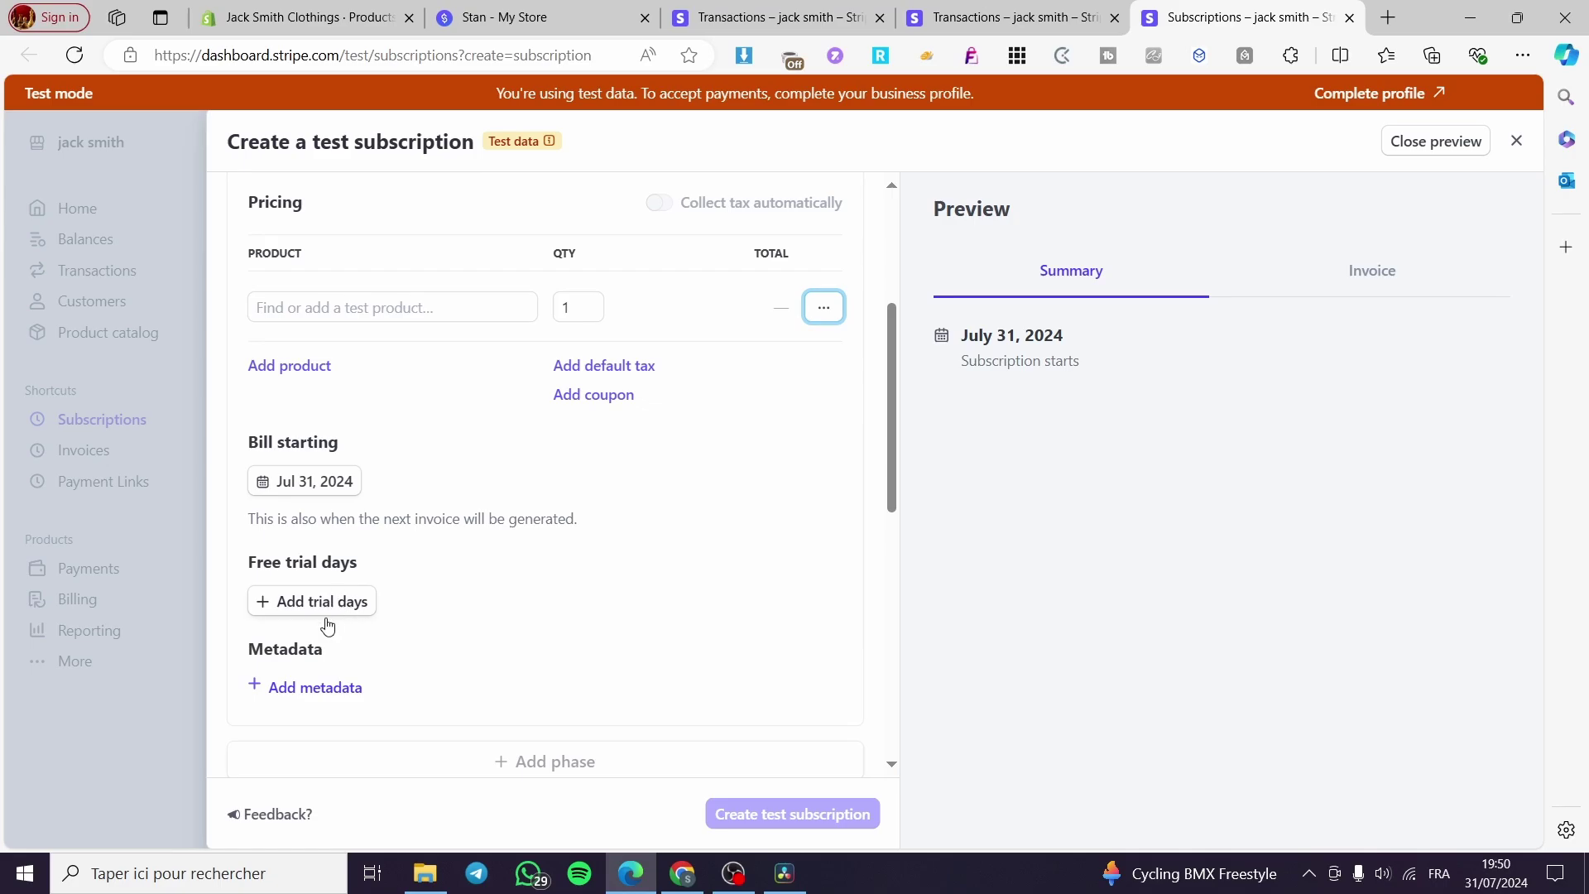
scroll(330, 674, "down", 2)
scroll(329, 651, "up", 2)
scroll(519, 476, "down", 5)
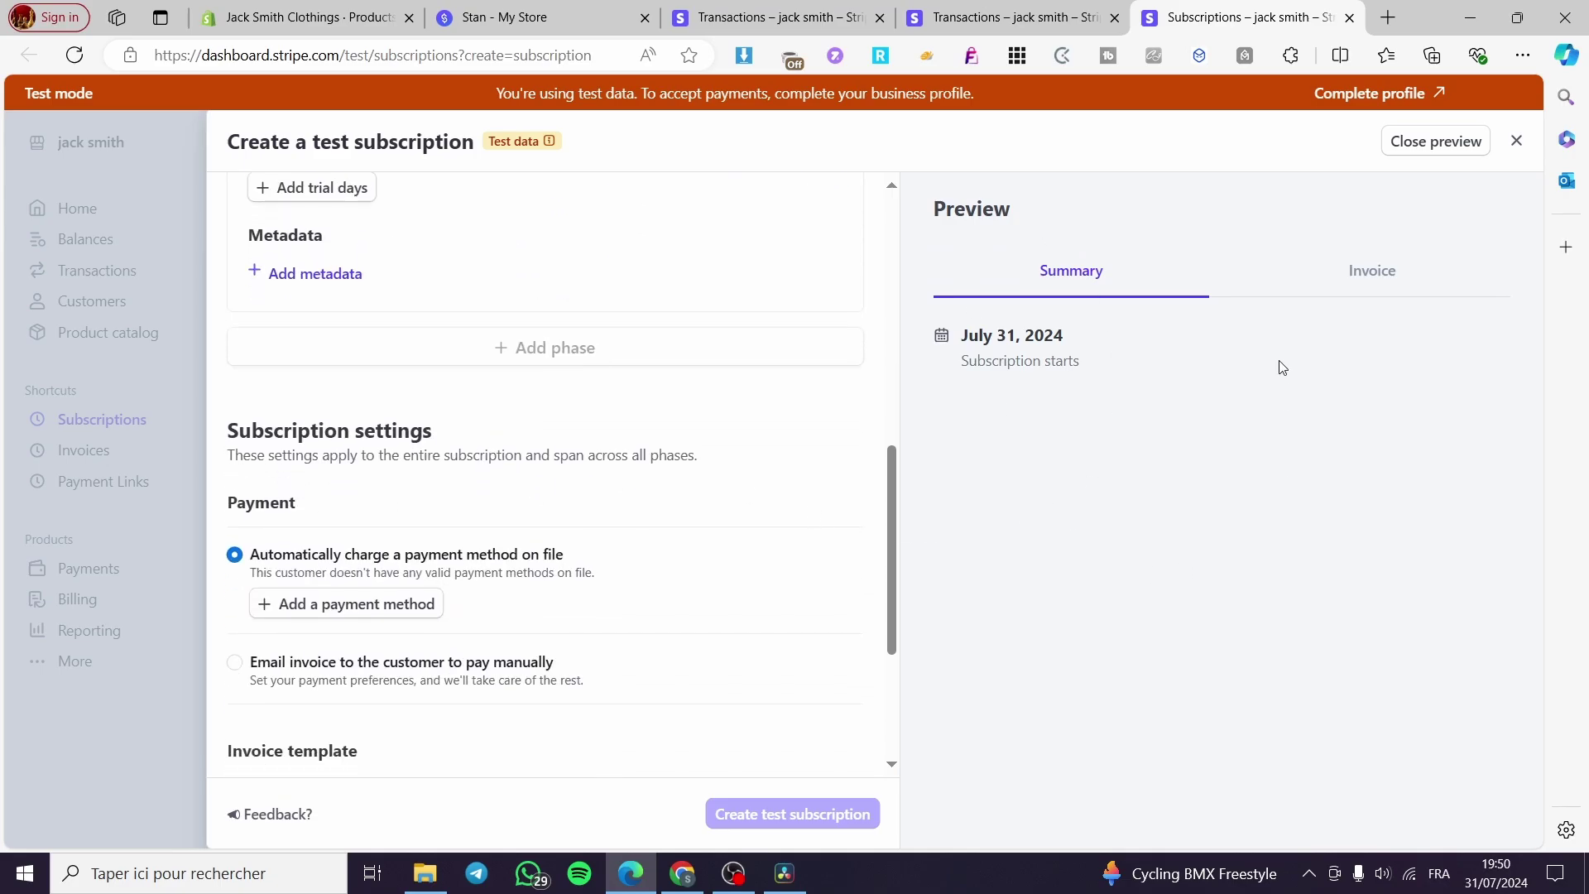
scroll(410, 579, "down", 1)
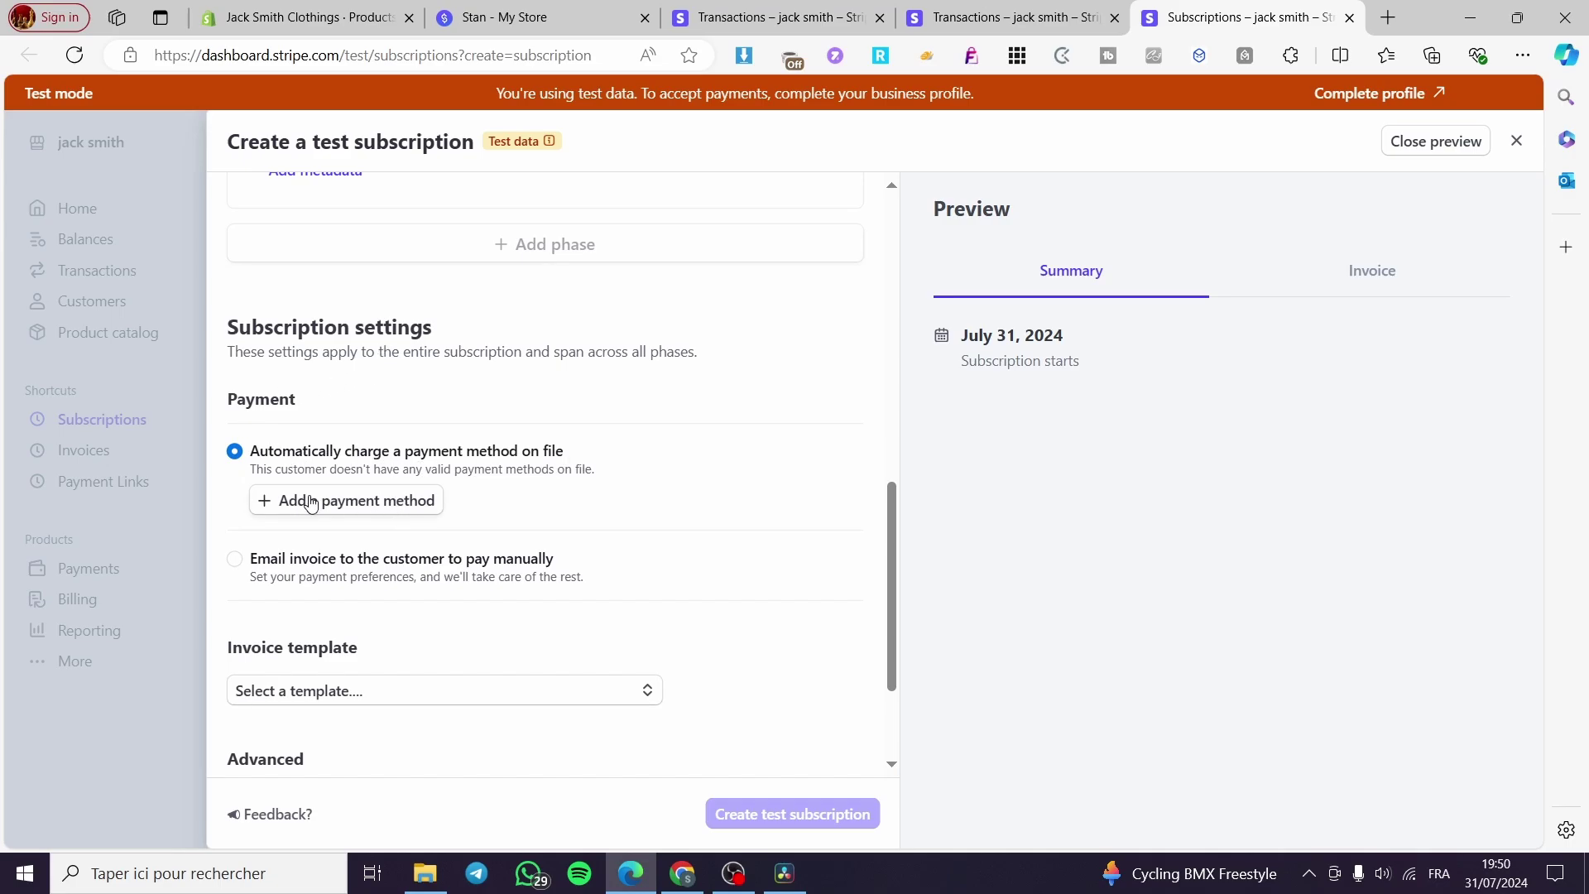
left_click(374, 503)
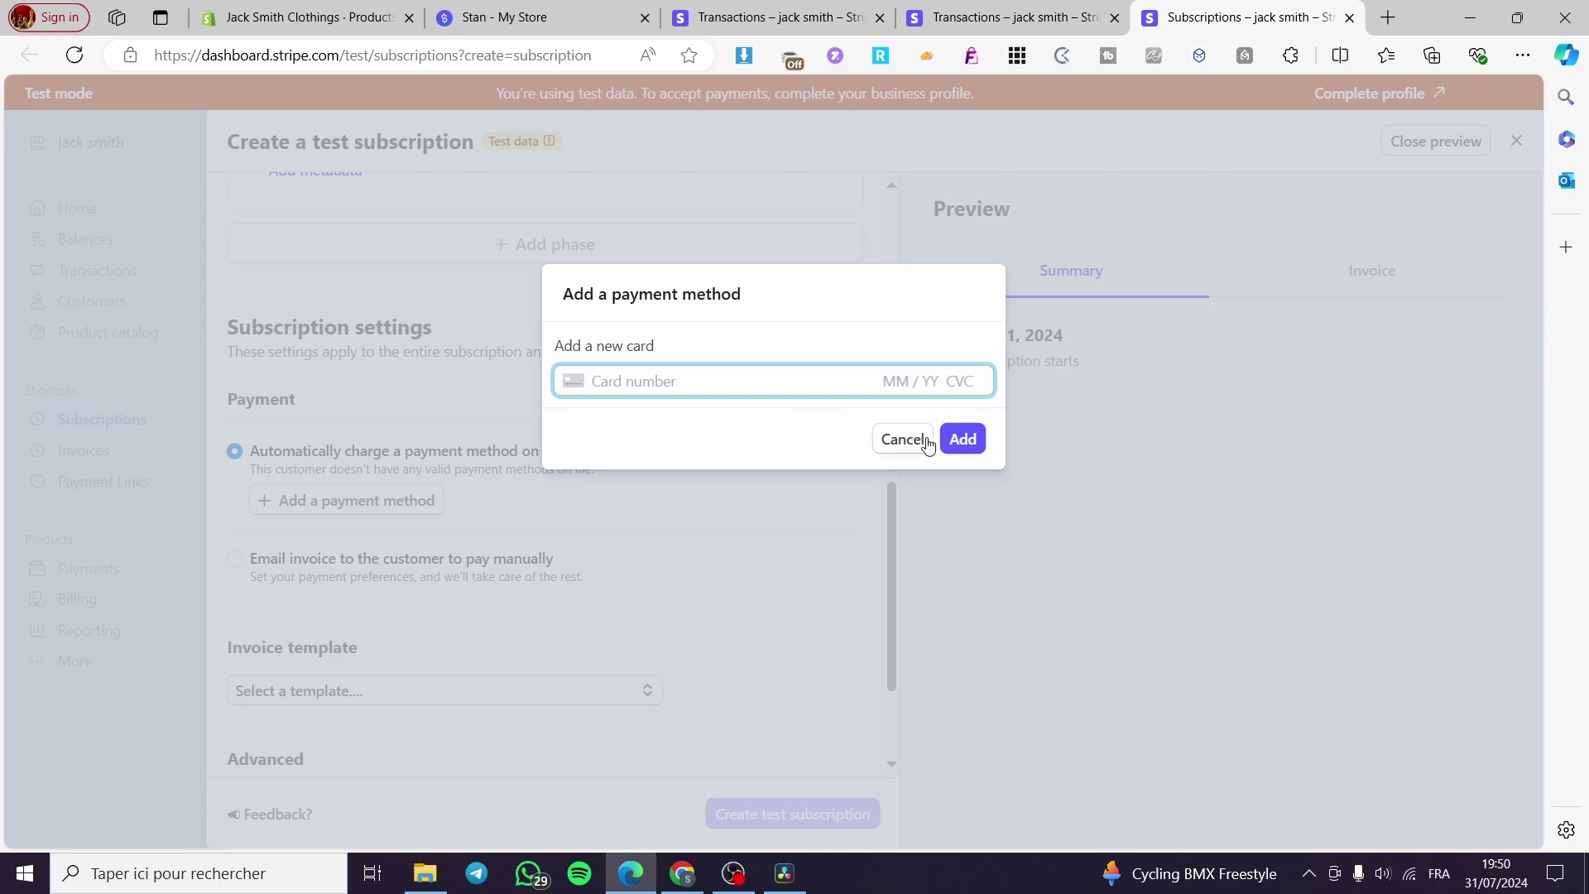
left_click(892, 444)
- Set the subscription to email an invoice for the customer to pay manually and review its payment due and payment method settings
scroll(316, 668, "down", 1)
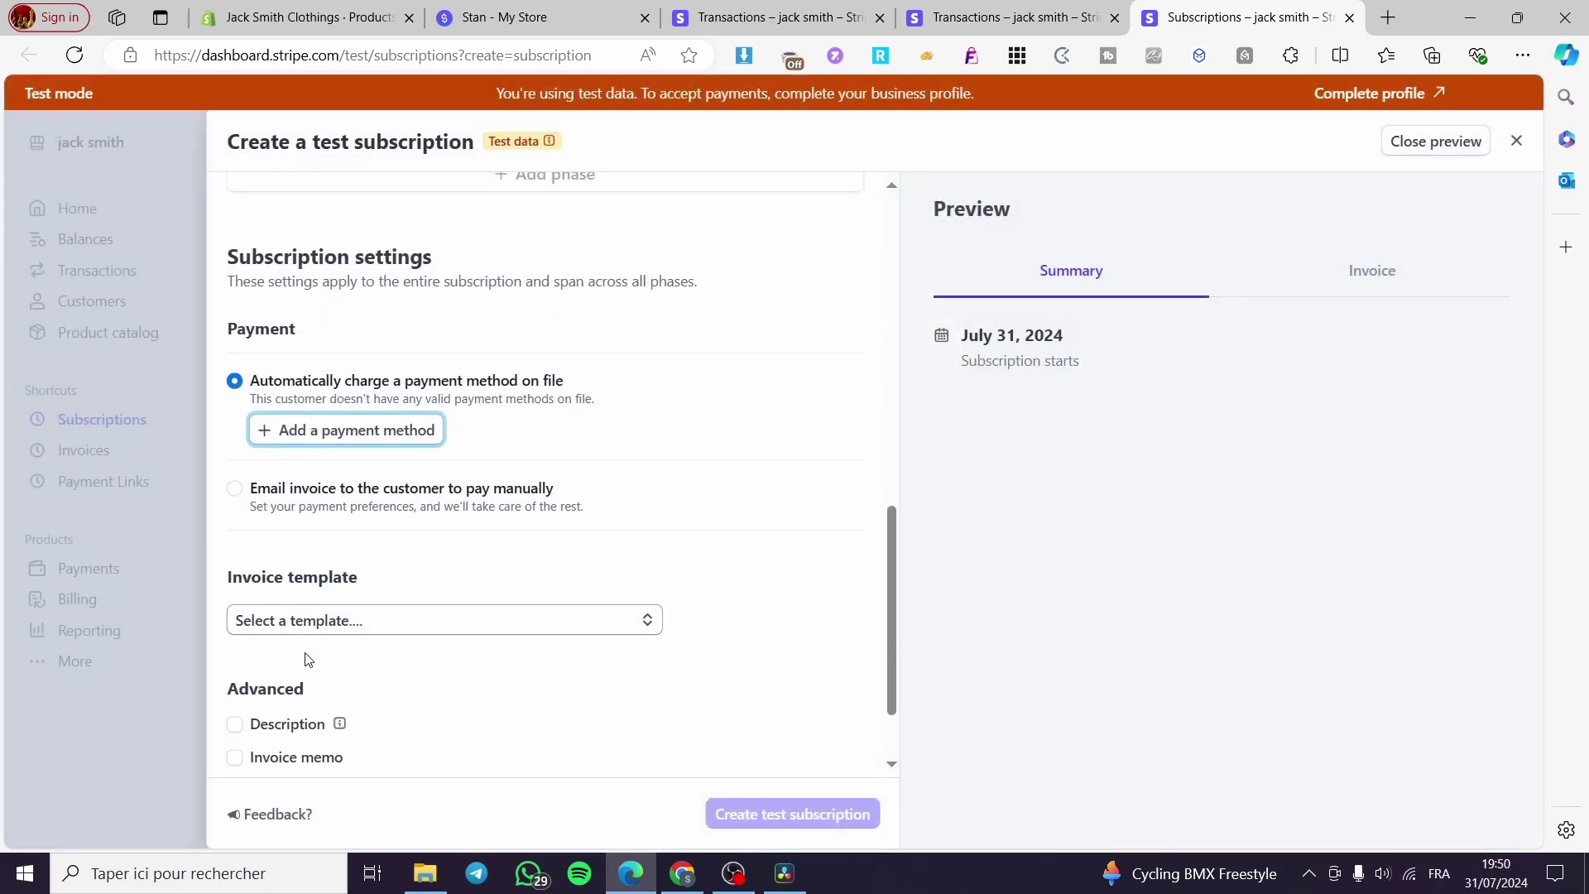
left_click(387, 457)
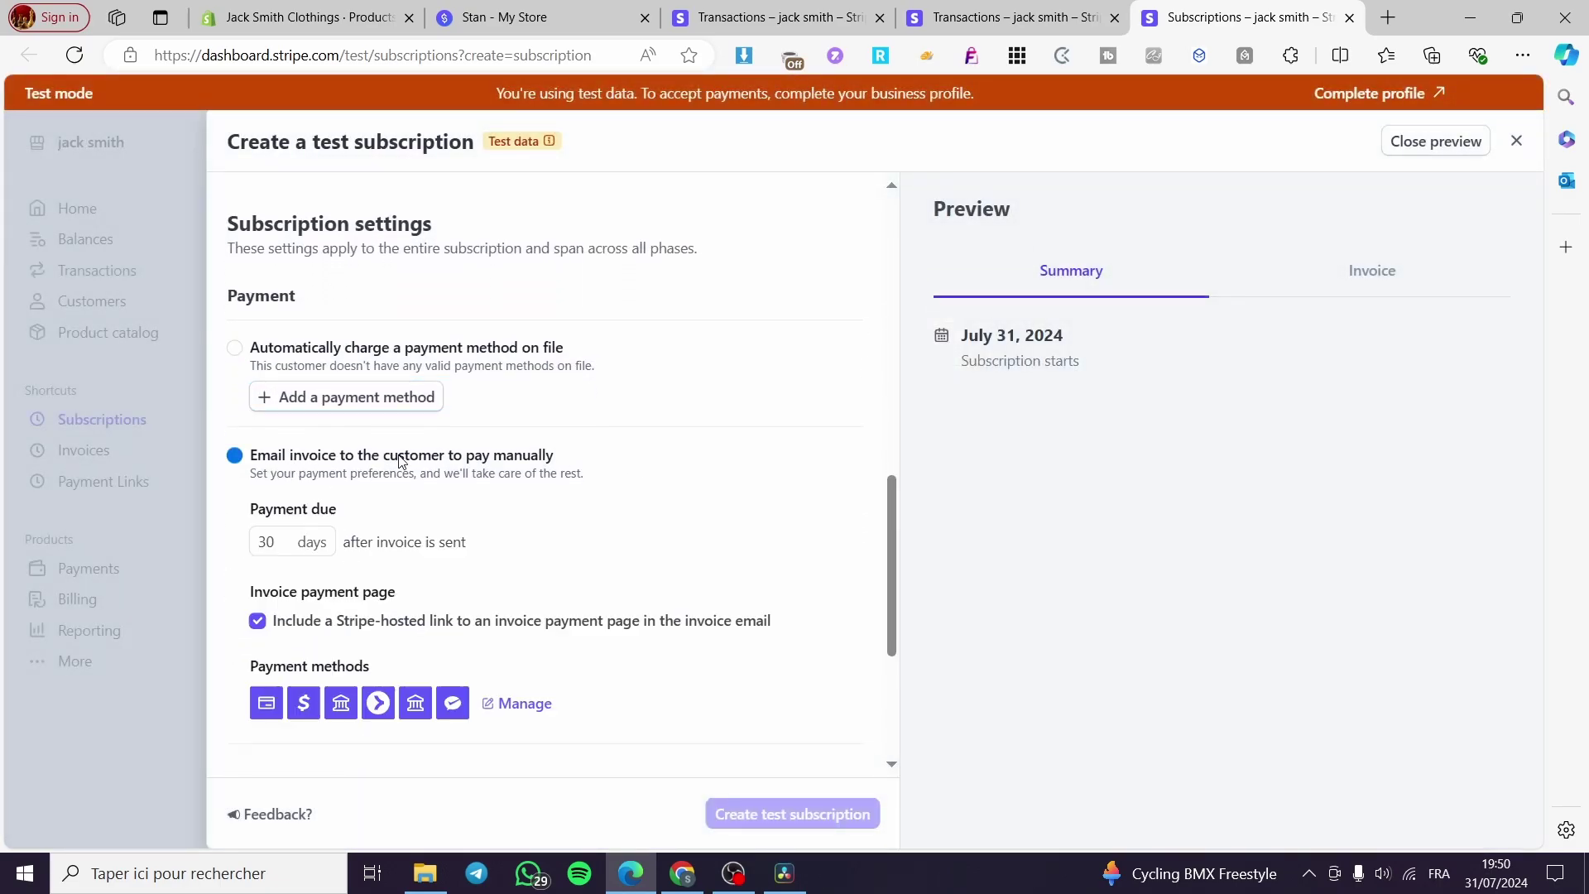
scroll(557, 638, "down", 2)
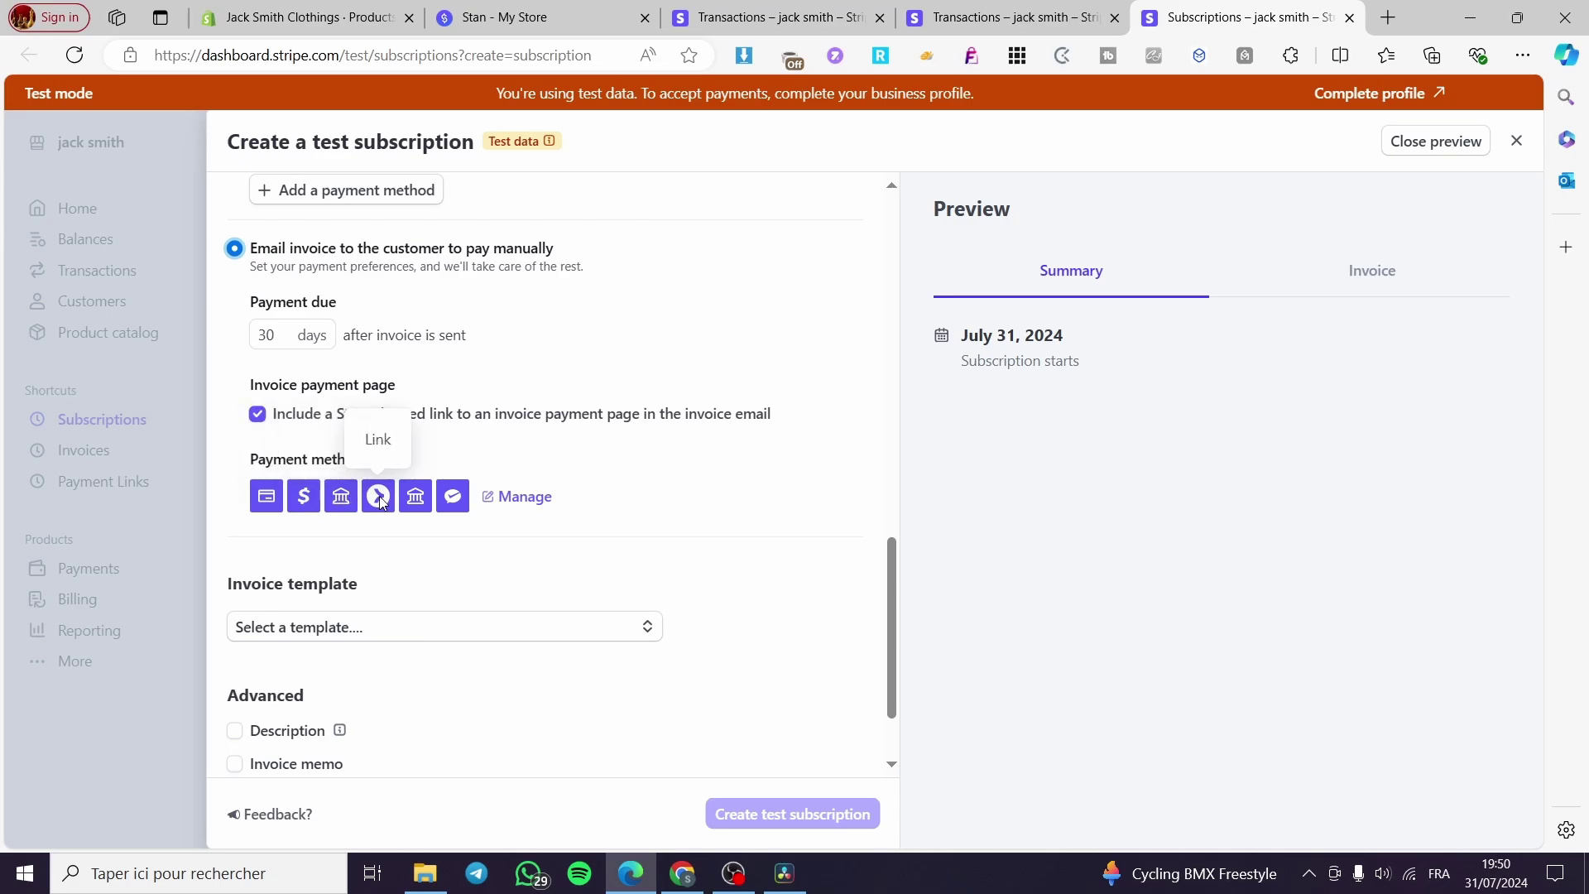
scroll(725, 493, "down", 3)
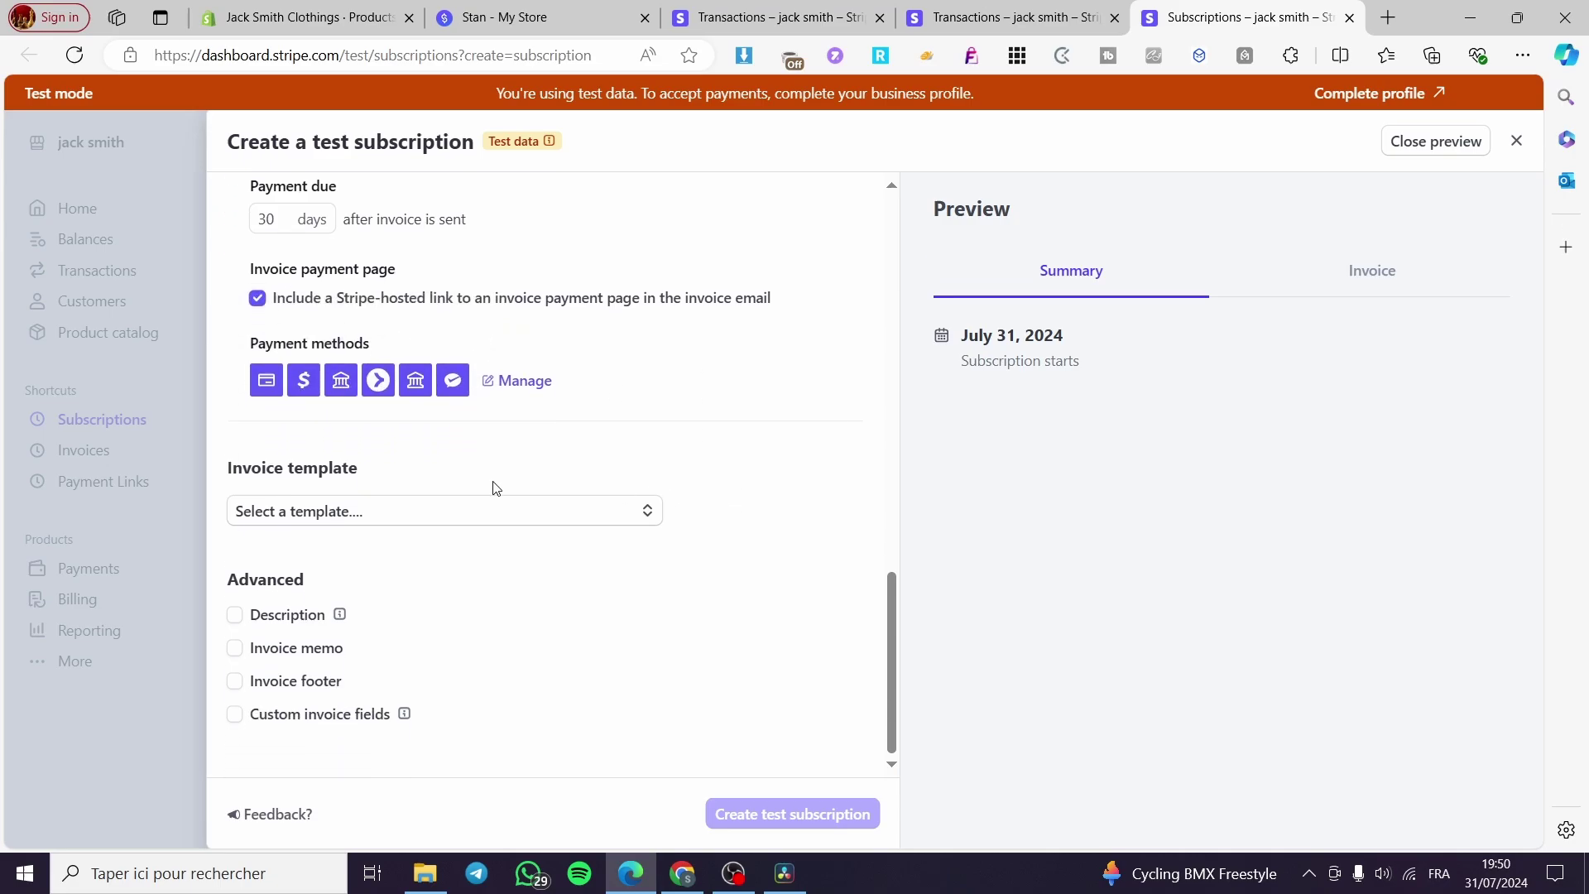
- Open the form for a new invoice template, examine its invoice preview, and close it without creating a template
left_click(399, 515)
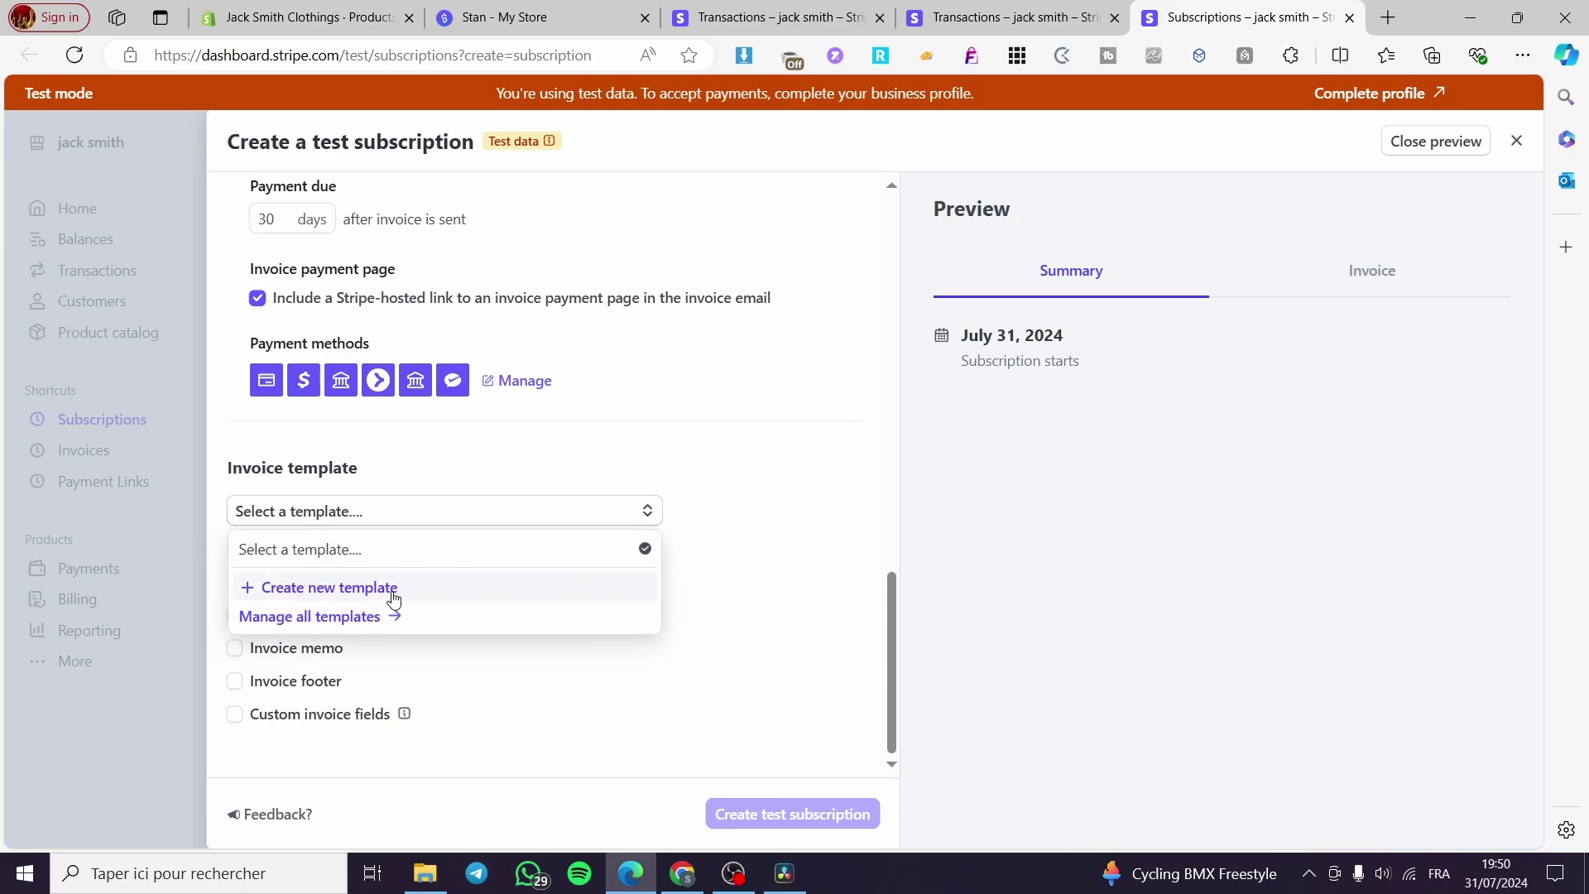
left_click(329, 588)
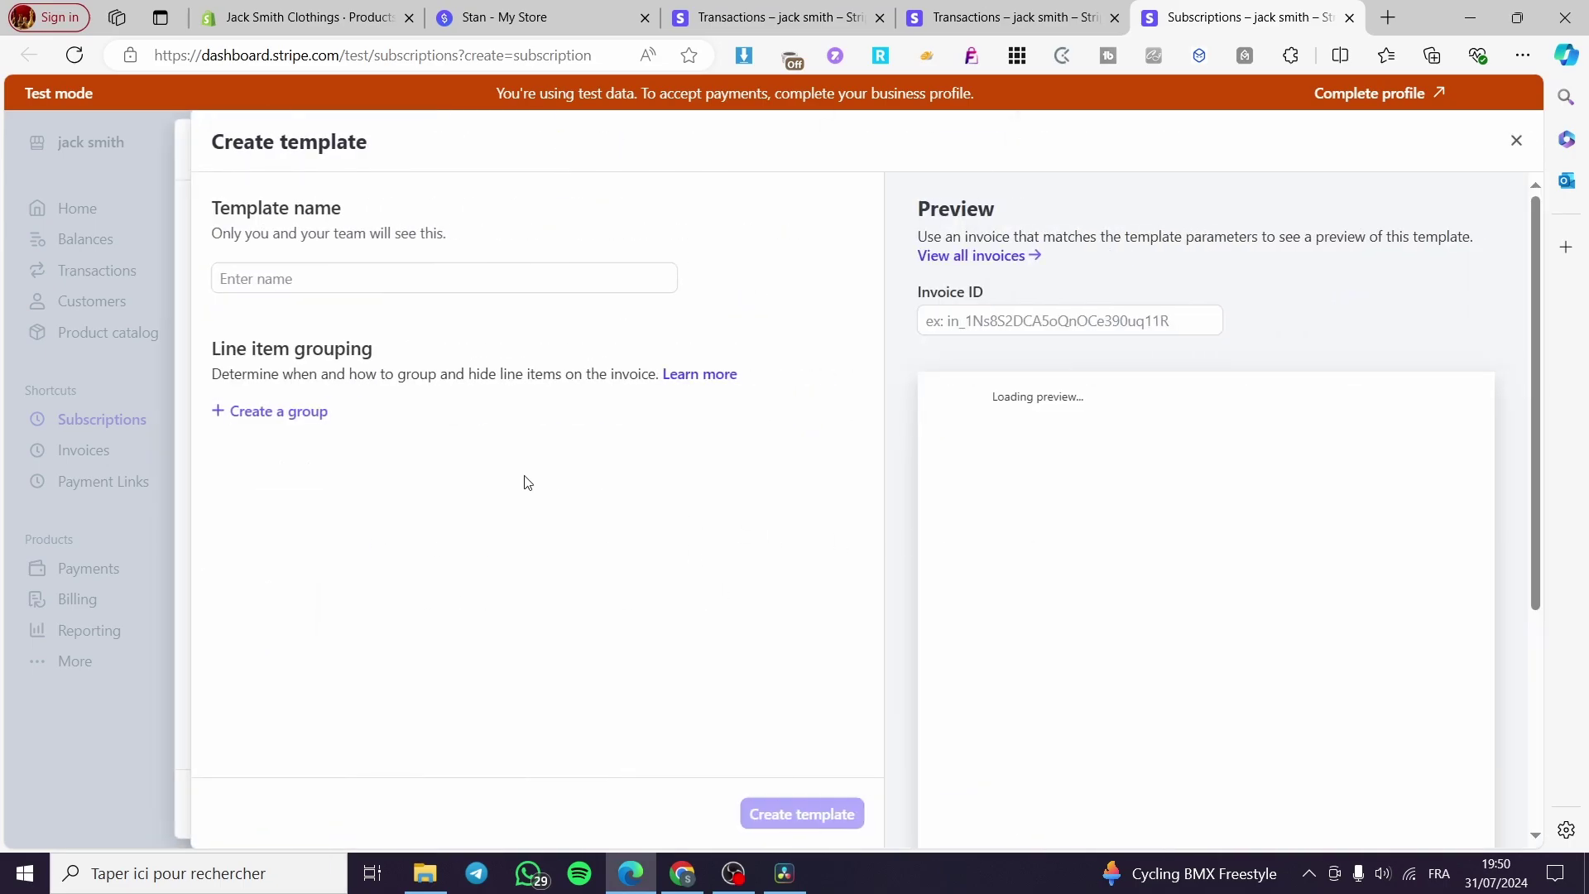
scroll(1169, 540, "down", 3)
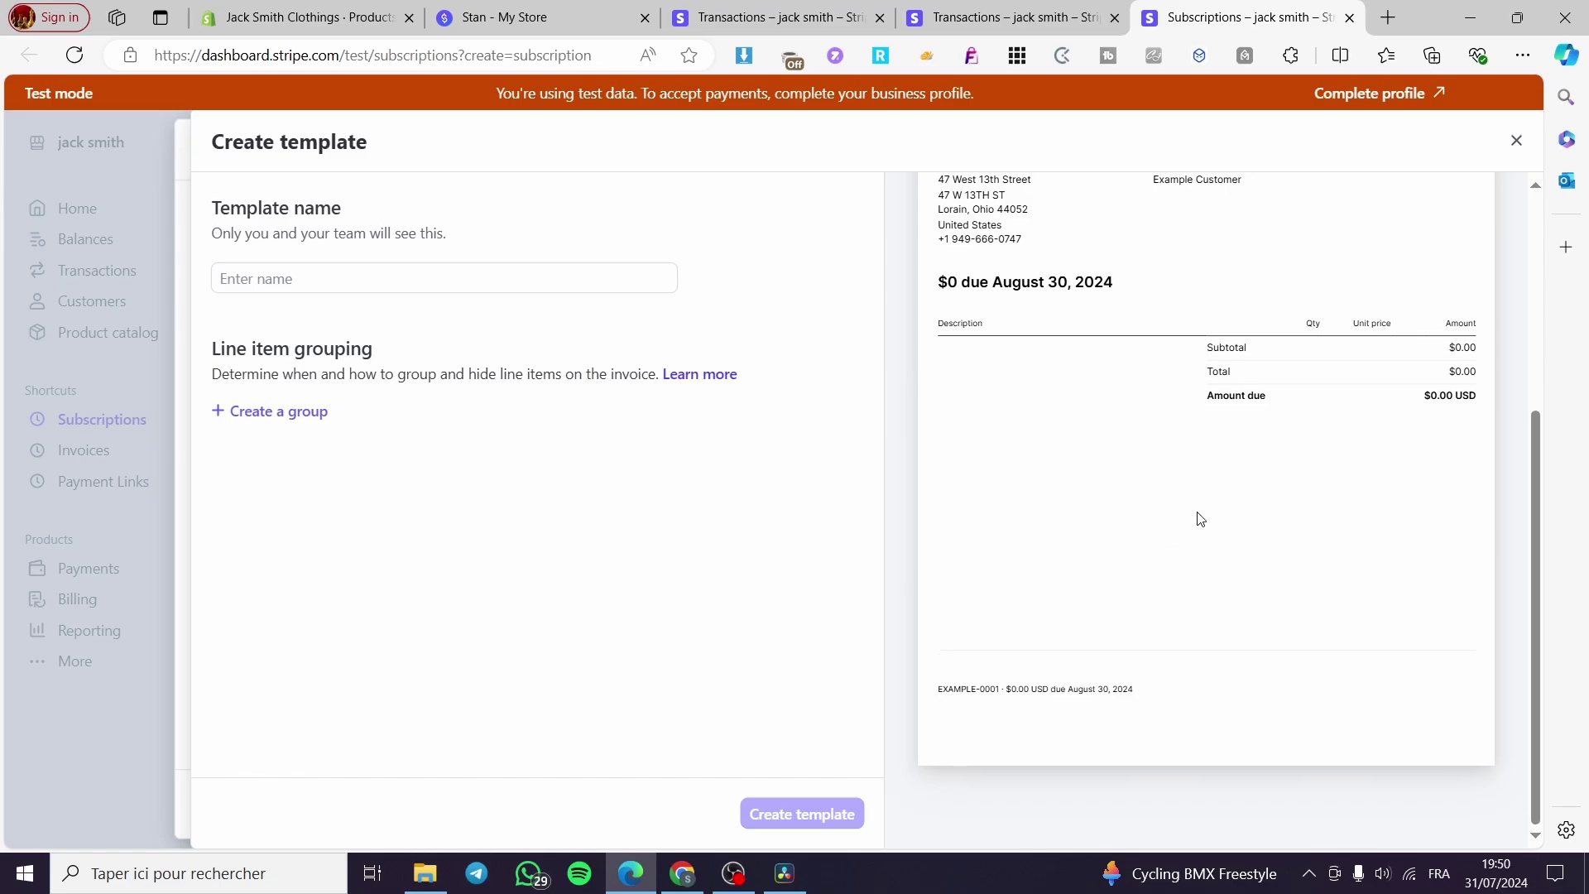
scroll(1200, 518, "up", 3)
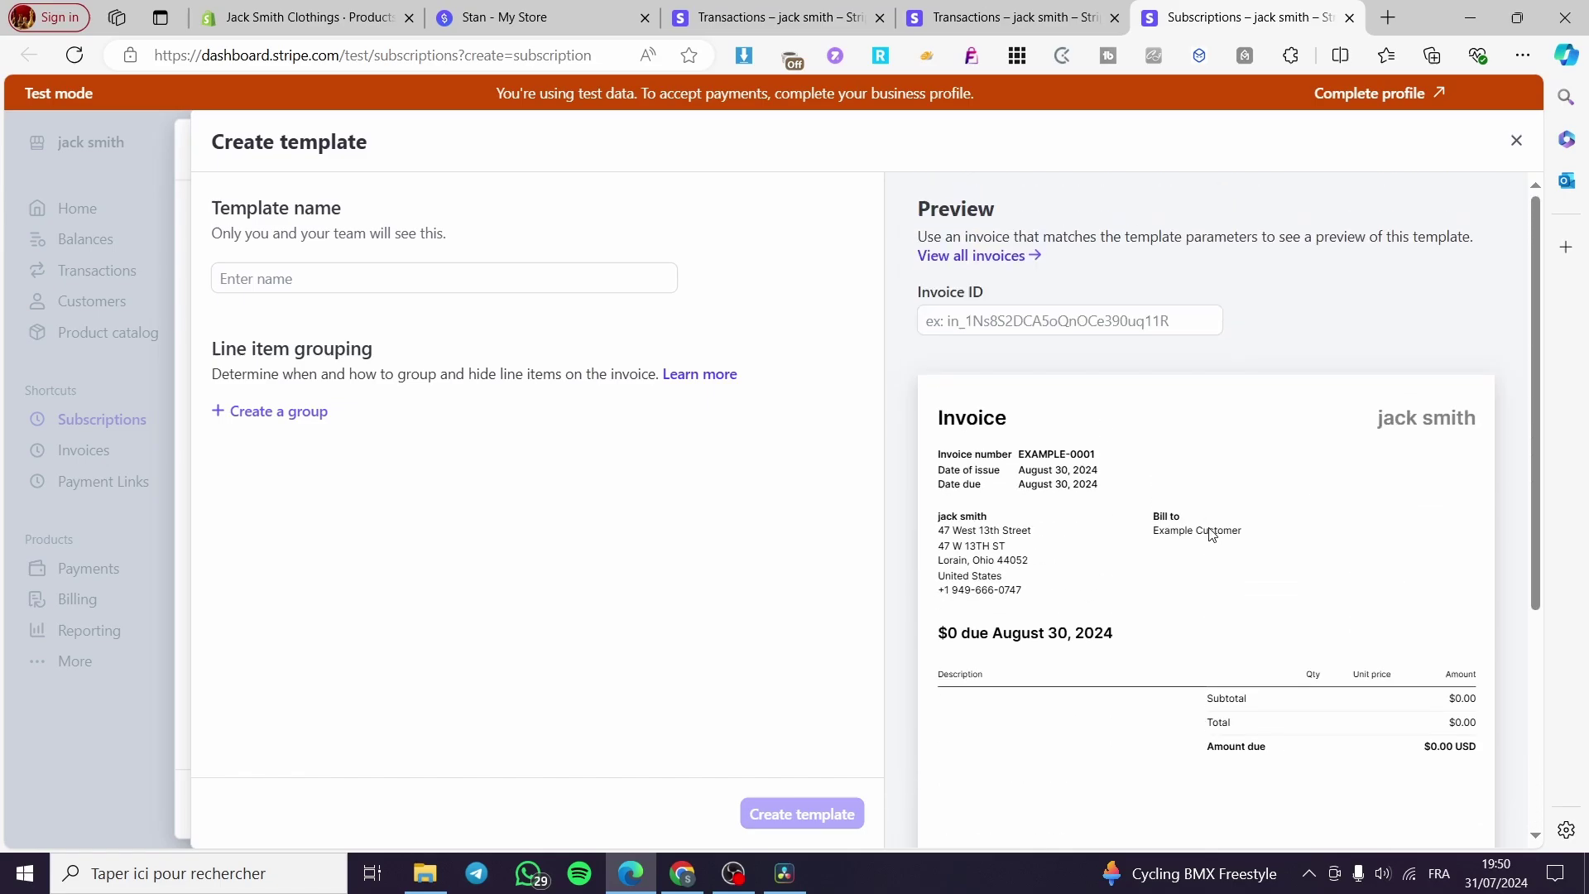
left_click(1514, 142)
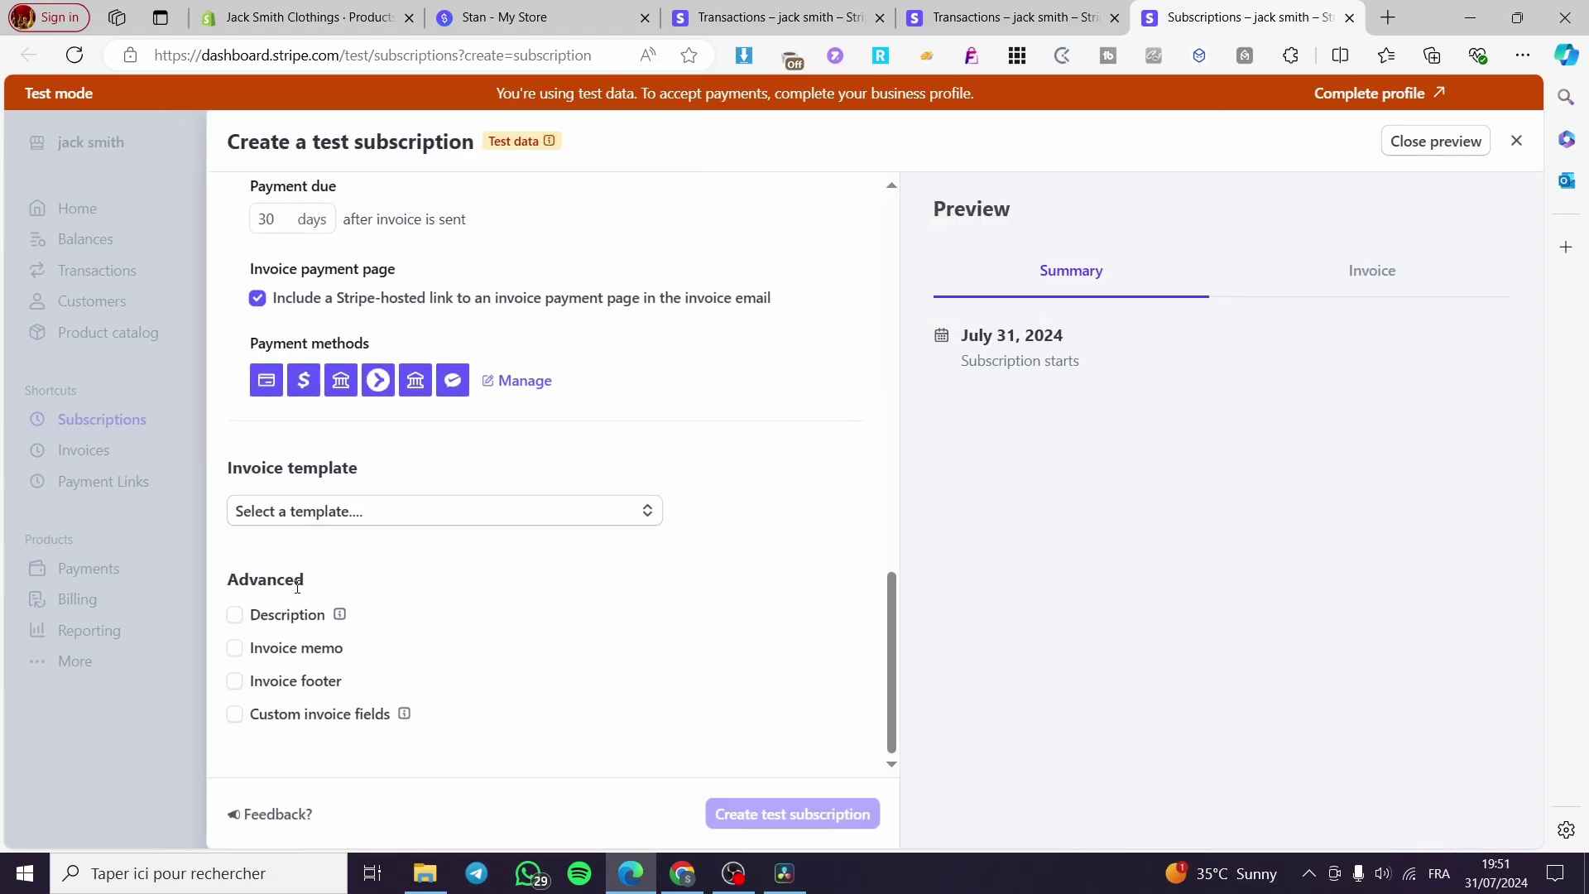
- Enable the subscription's description and invoice footer under the advanced settings, and close the form without creating the test subscription
left_click(235, 615)
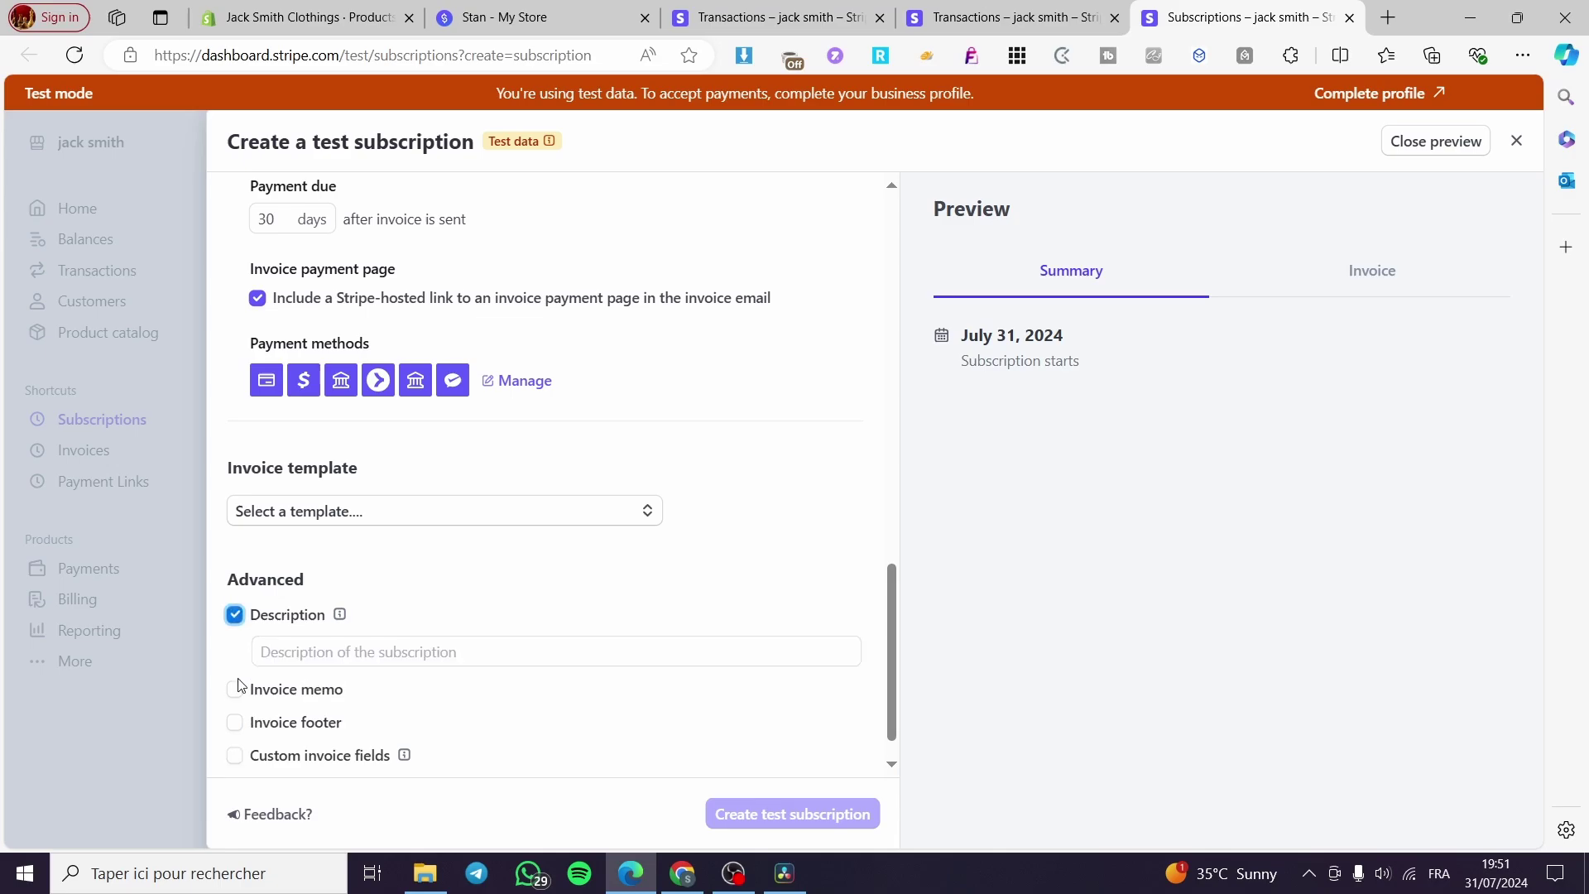
scroll(240, 687, "down", 1)
left_click(236, 681)
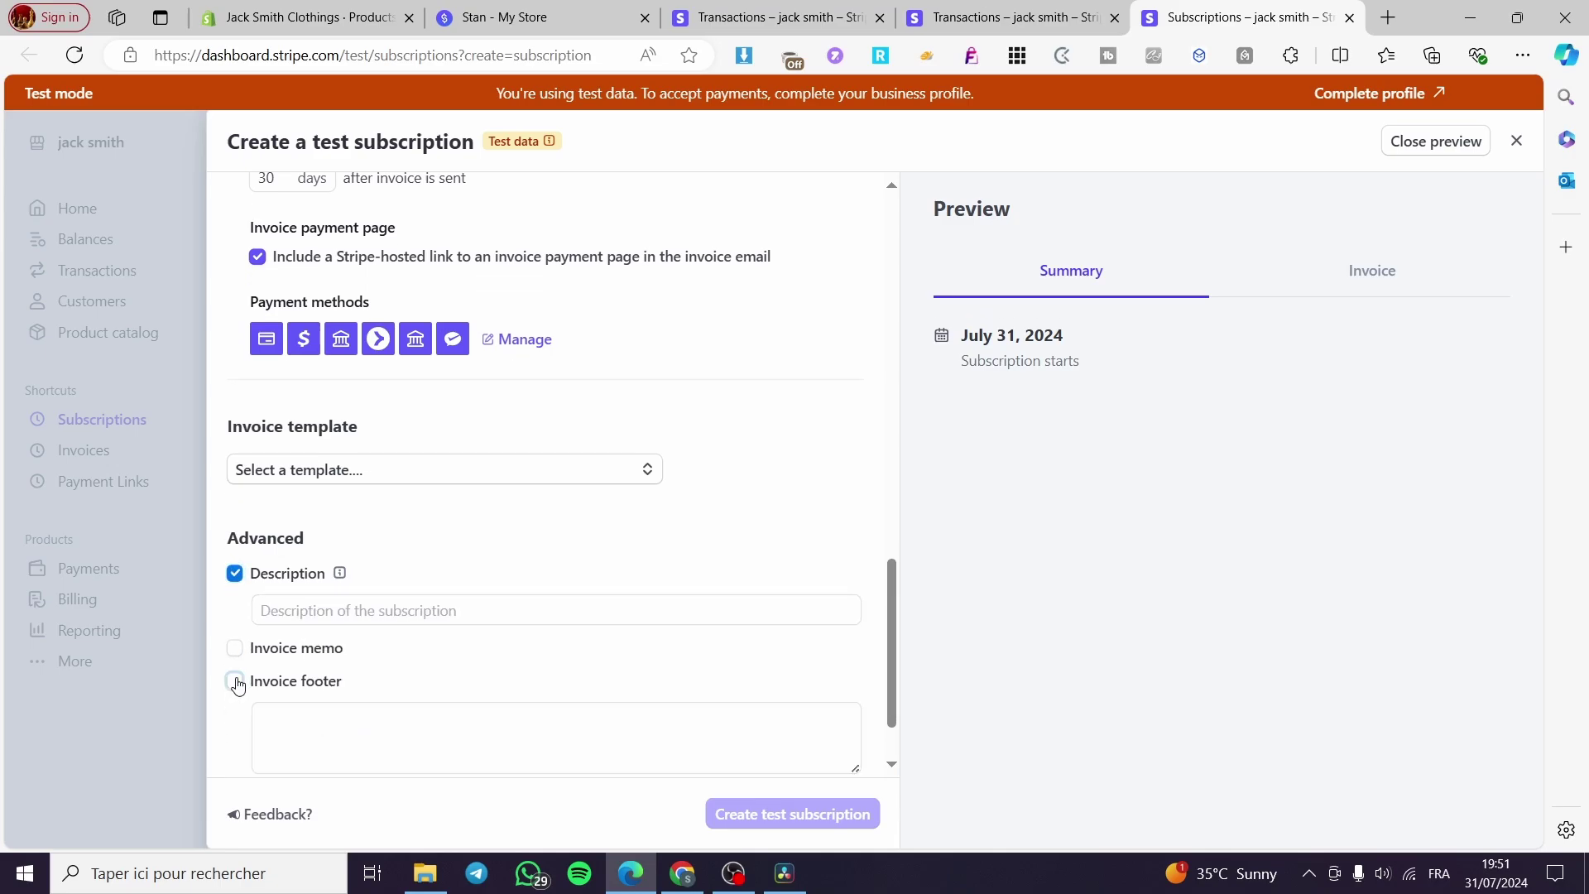
scroll(270, 756, "down", 2)
right_click(283, 717)
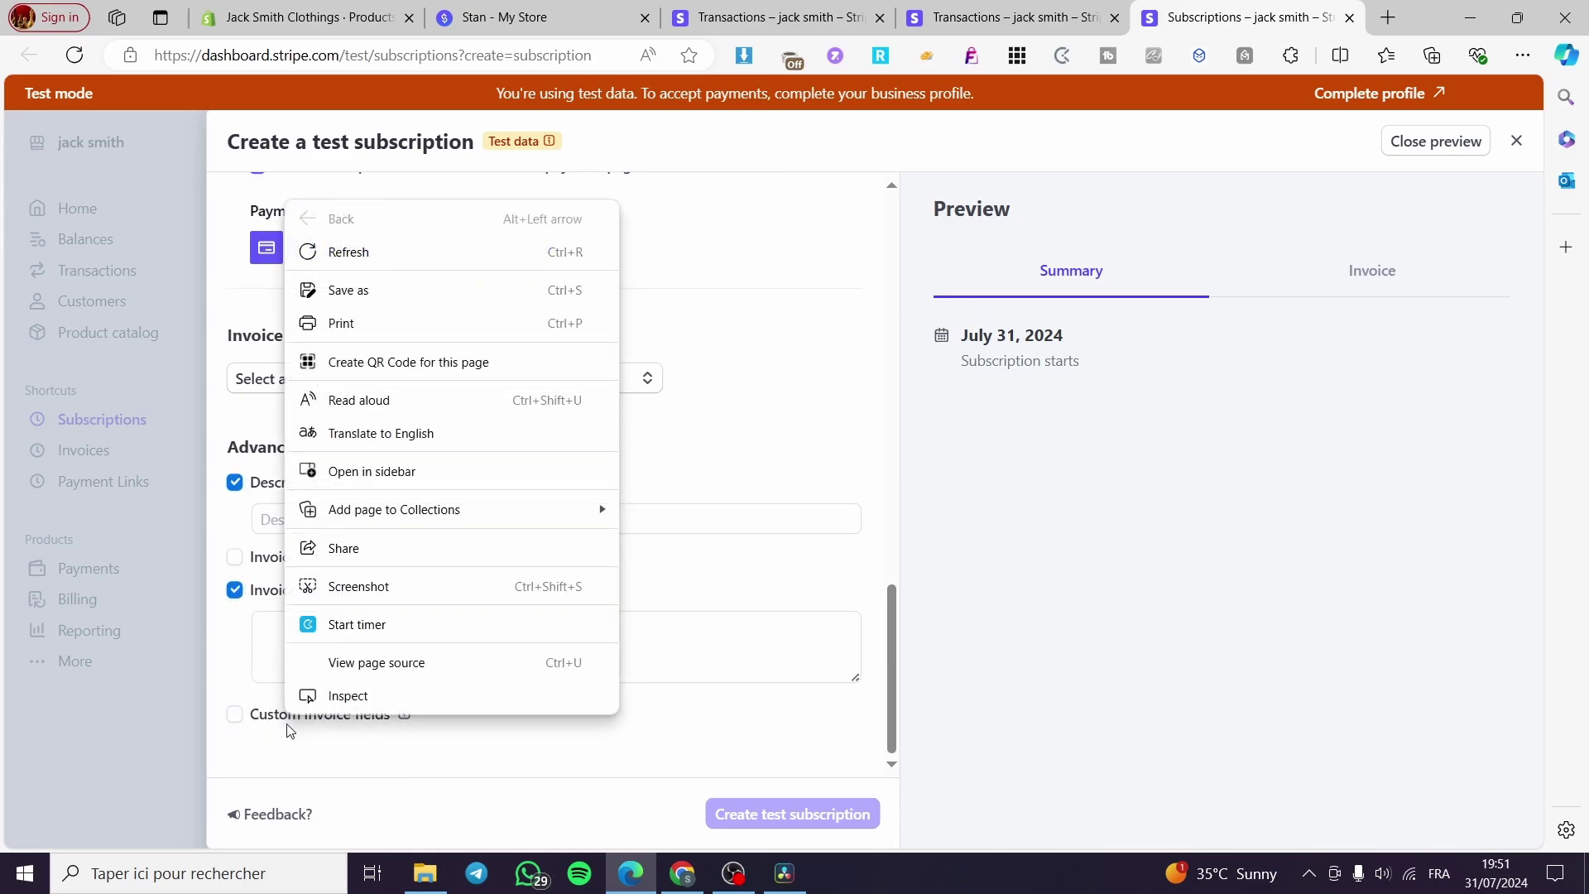
left_click(289, 730)
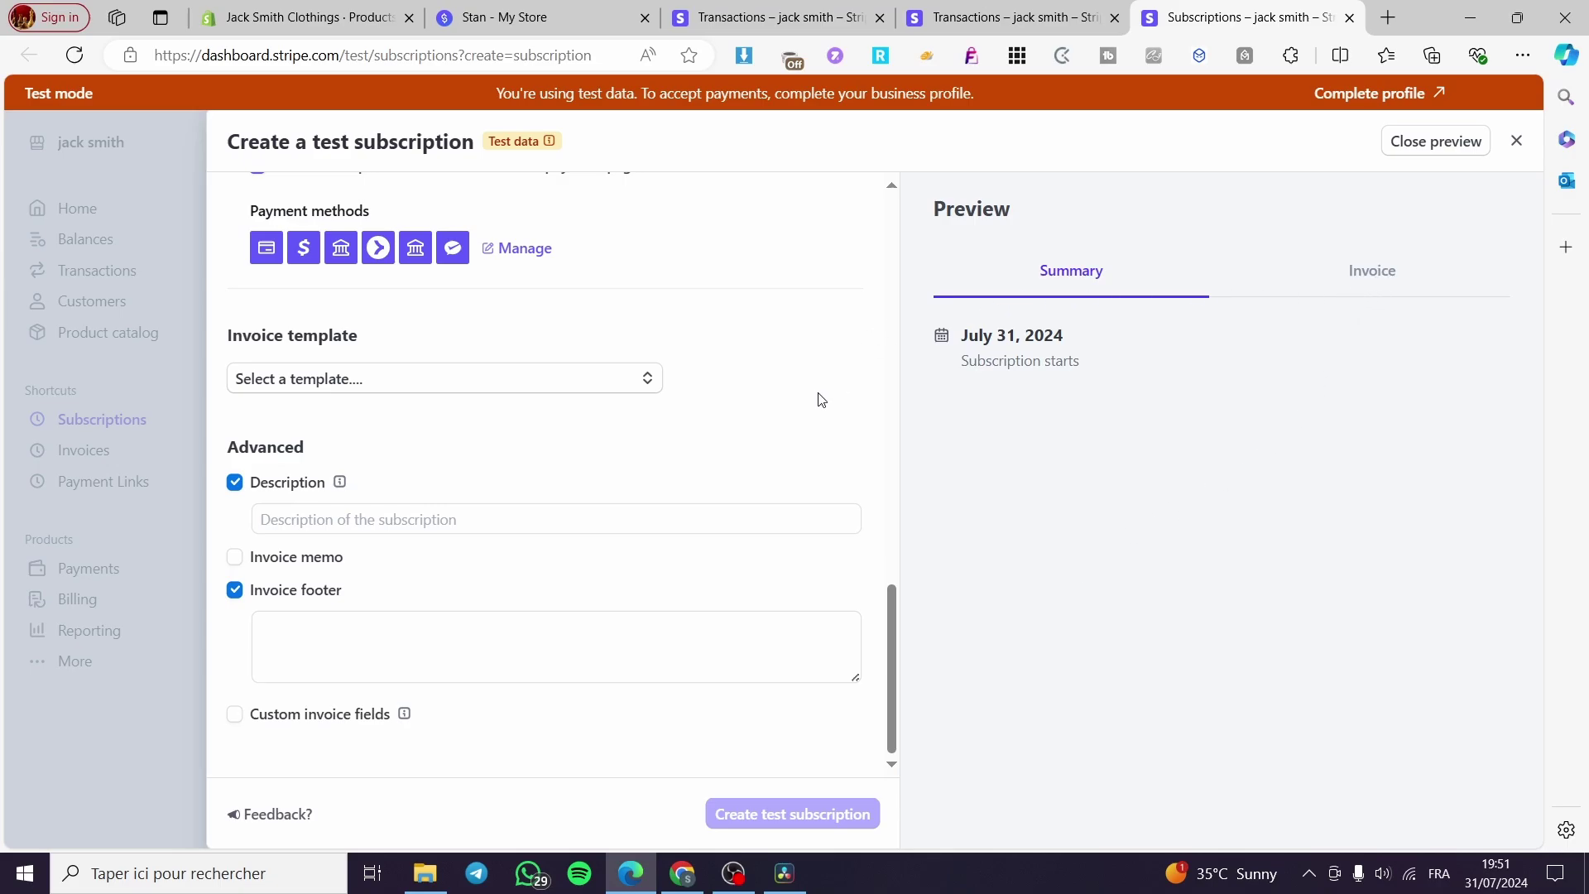
left_click(1517, 143)
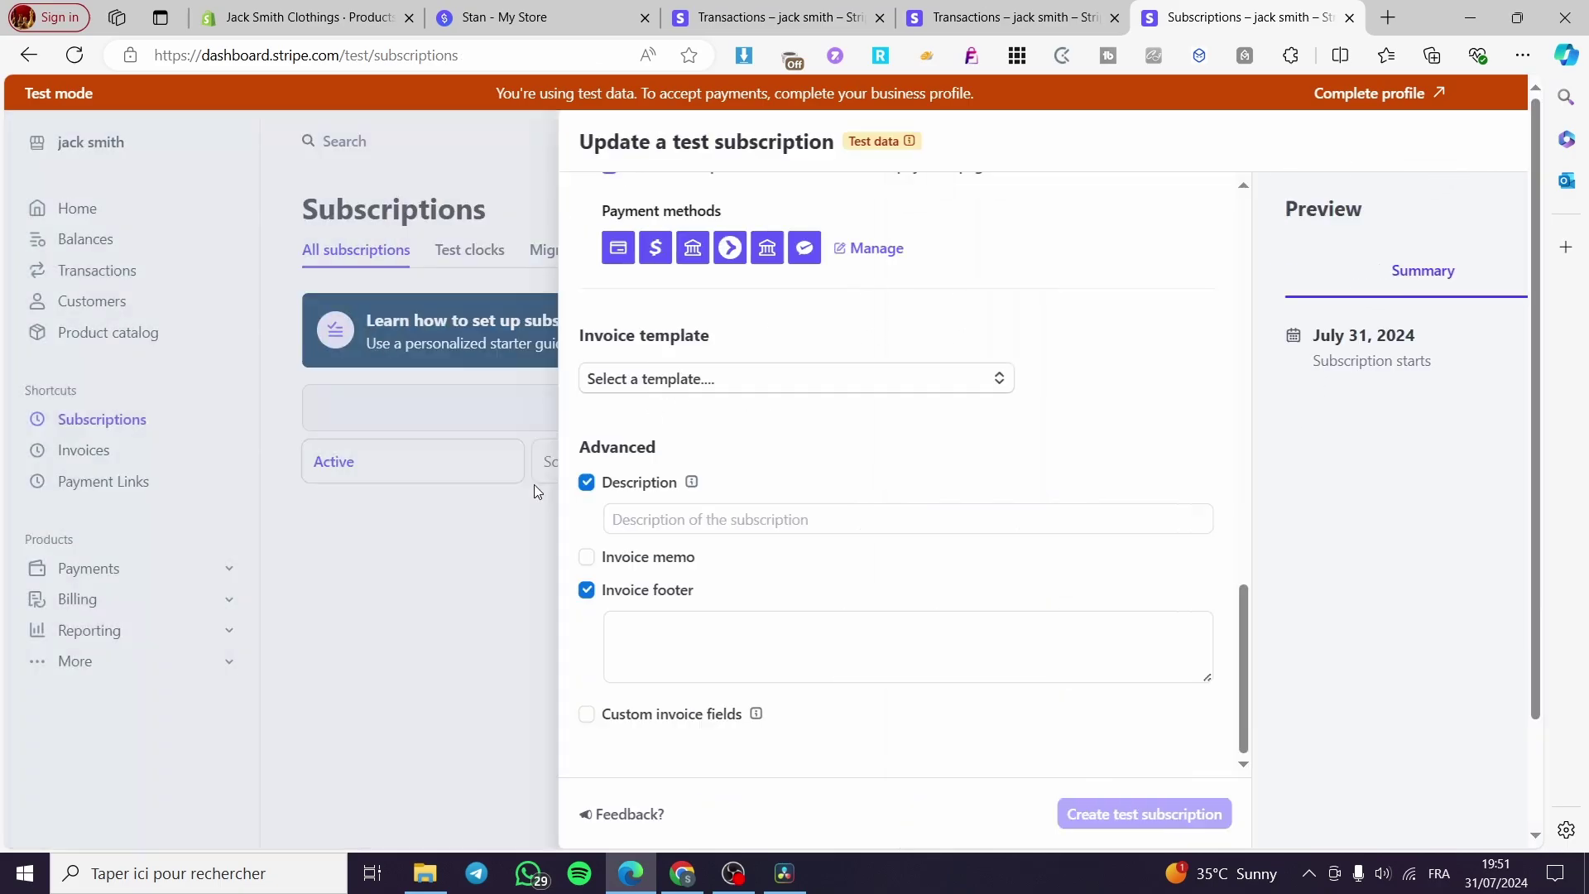